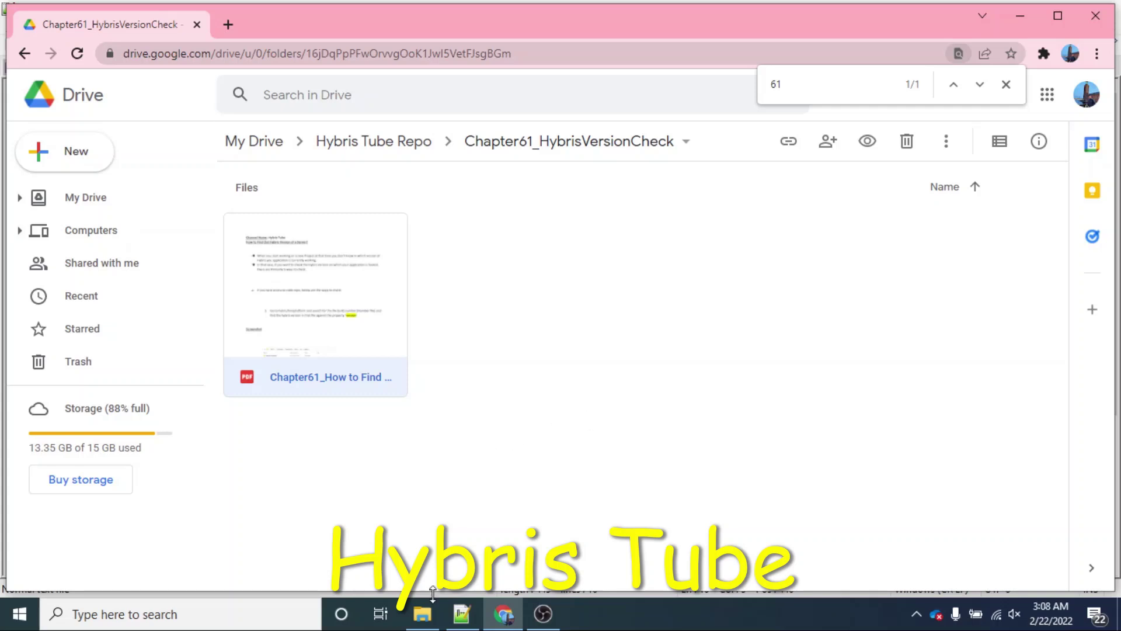
Bring the HybrisDev3 File Explorer window to the front from the taskbar
left_click(423, 613)
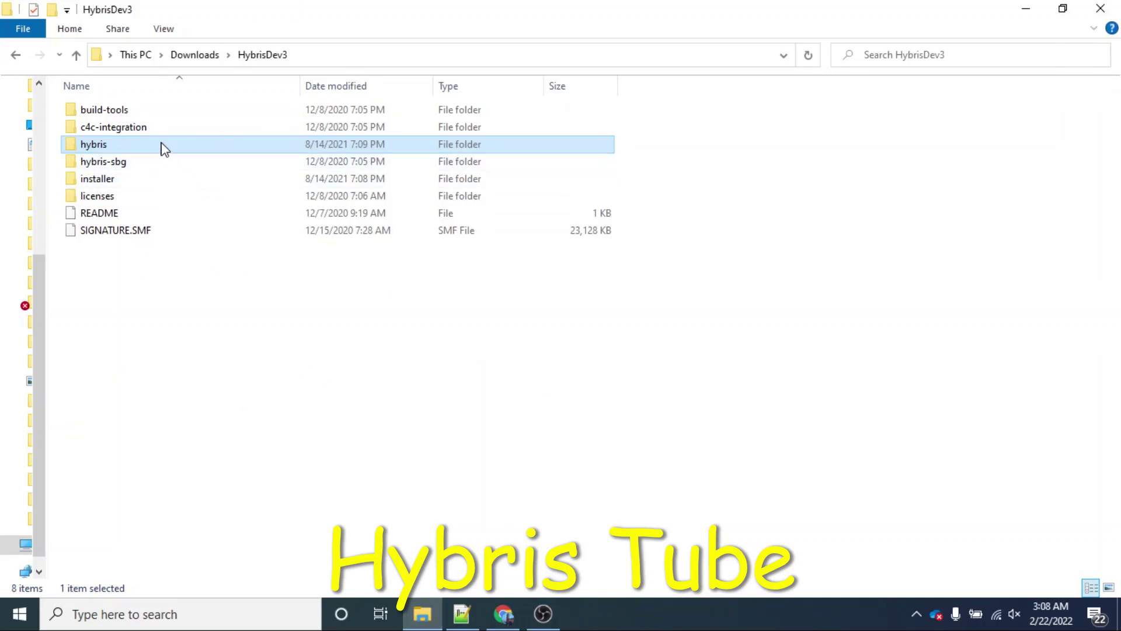
Browse to hybris\bin\platform and open build.number with Edit with Notepad++
double_click(166, 146)
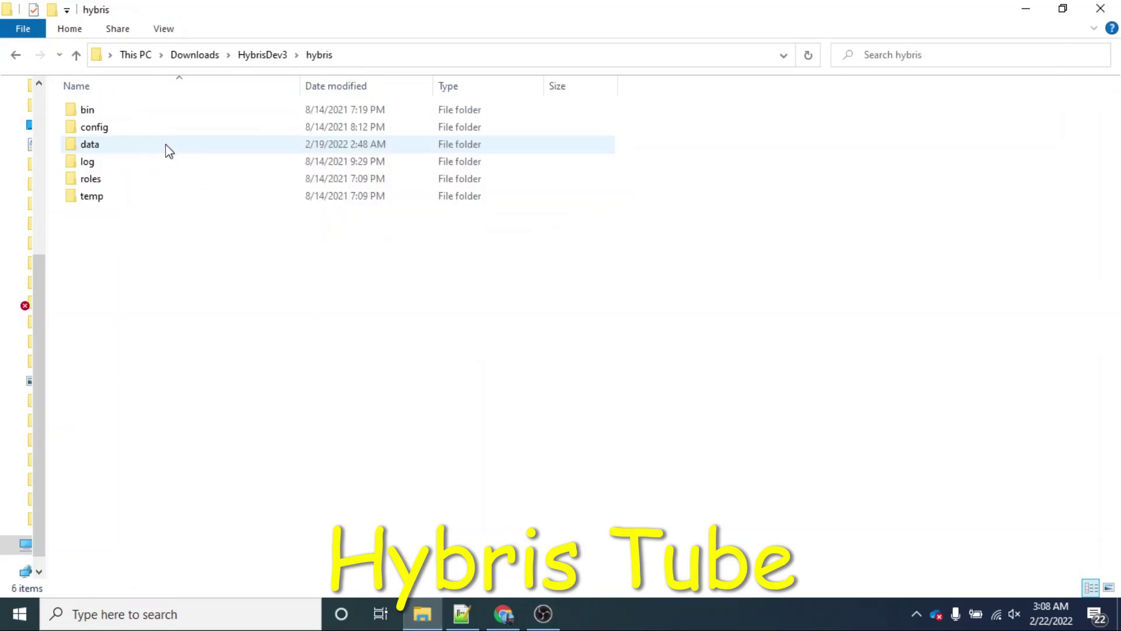
double_click(153, 112)
double_click(127, 146)
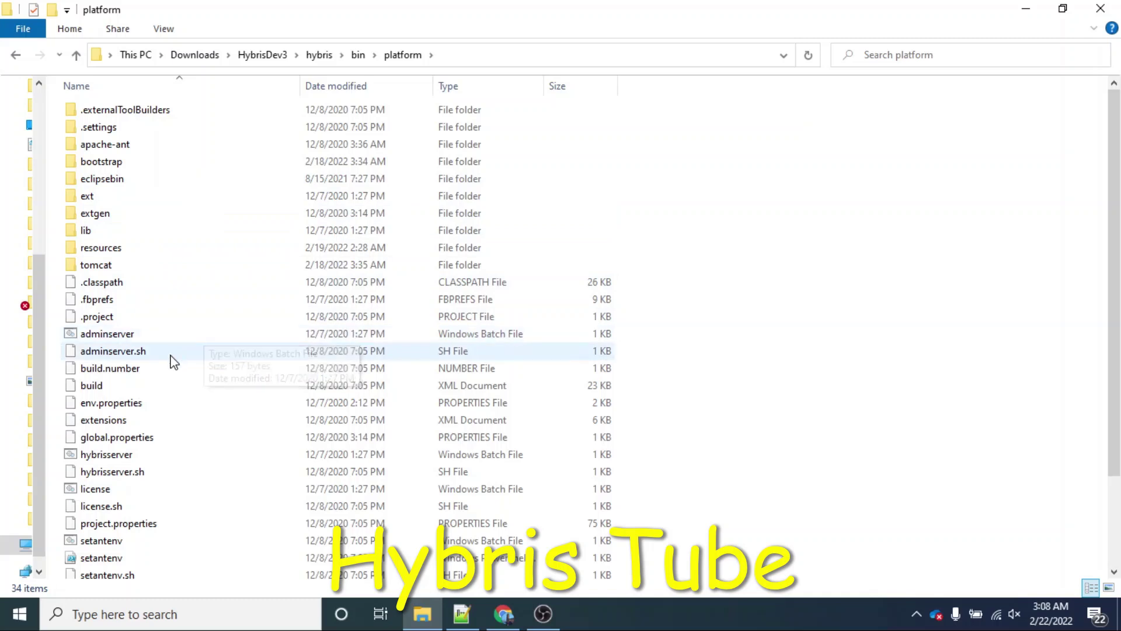
left_click(140, 373)
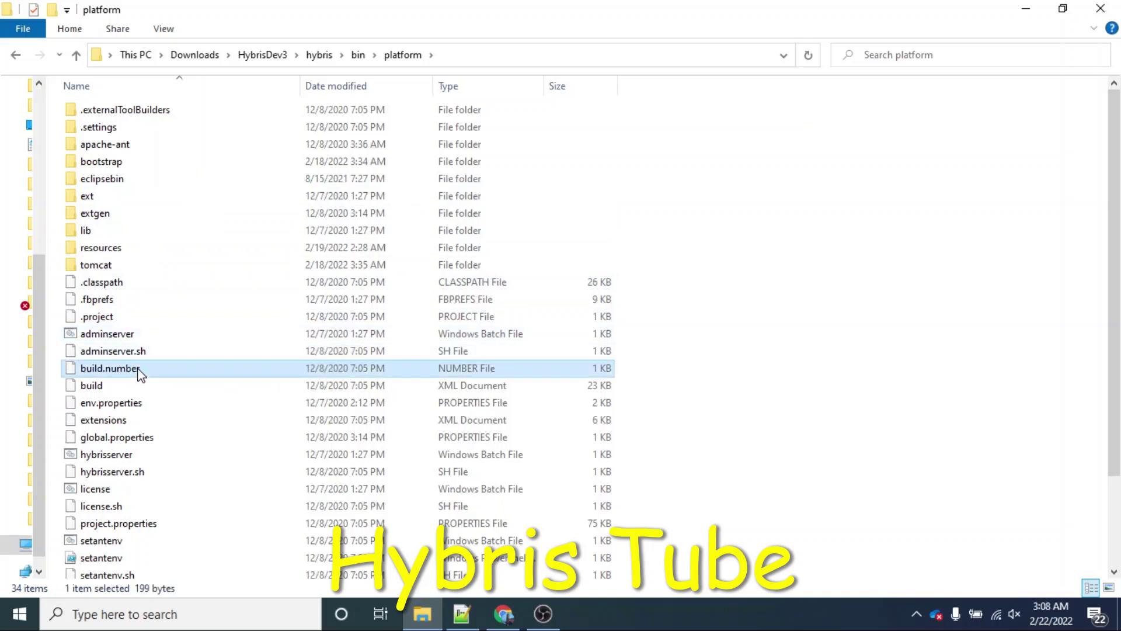
right_click(239, 372)
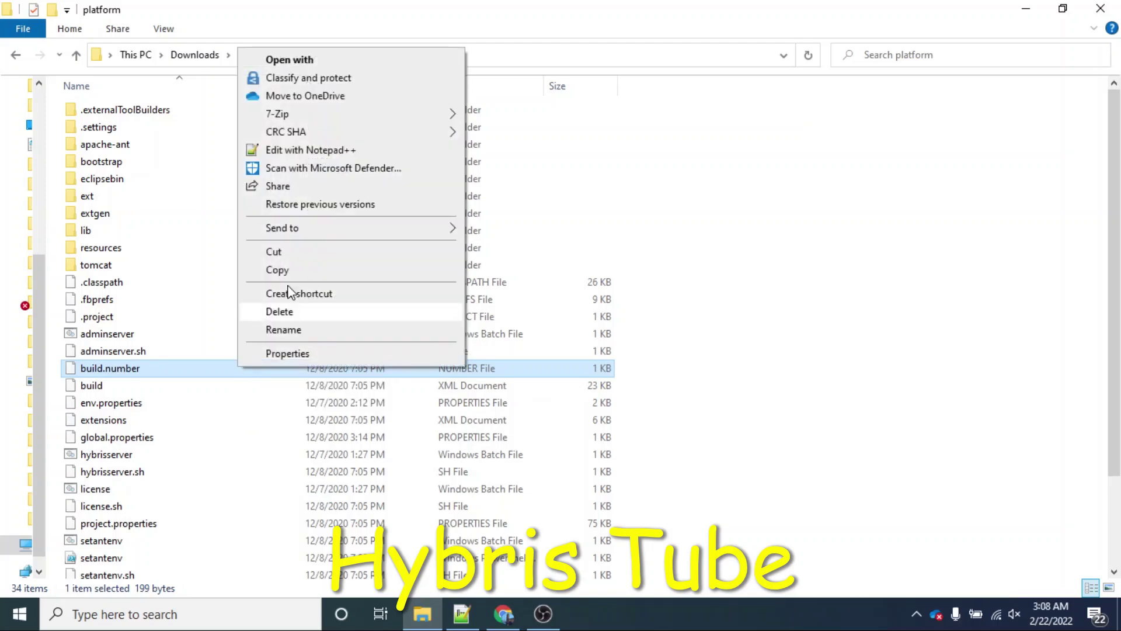
left_click(325, 151)
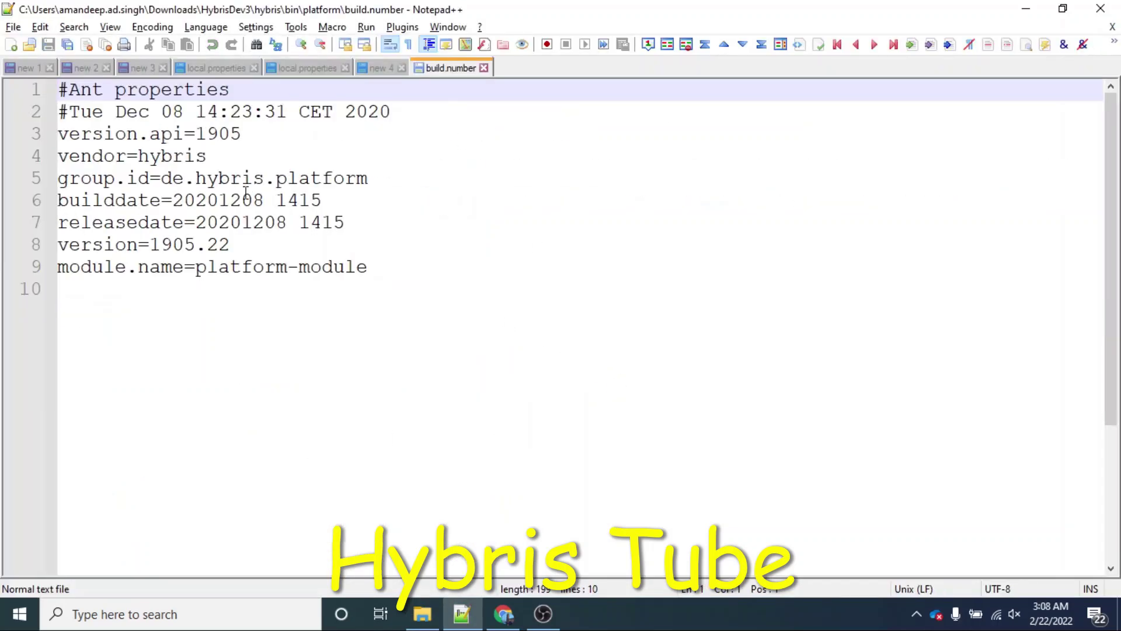
left_click_drag(247, 244, 46, 245)
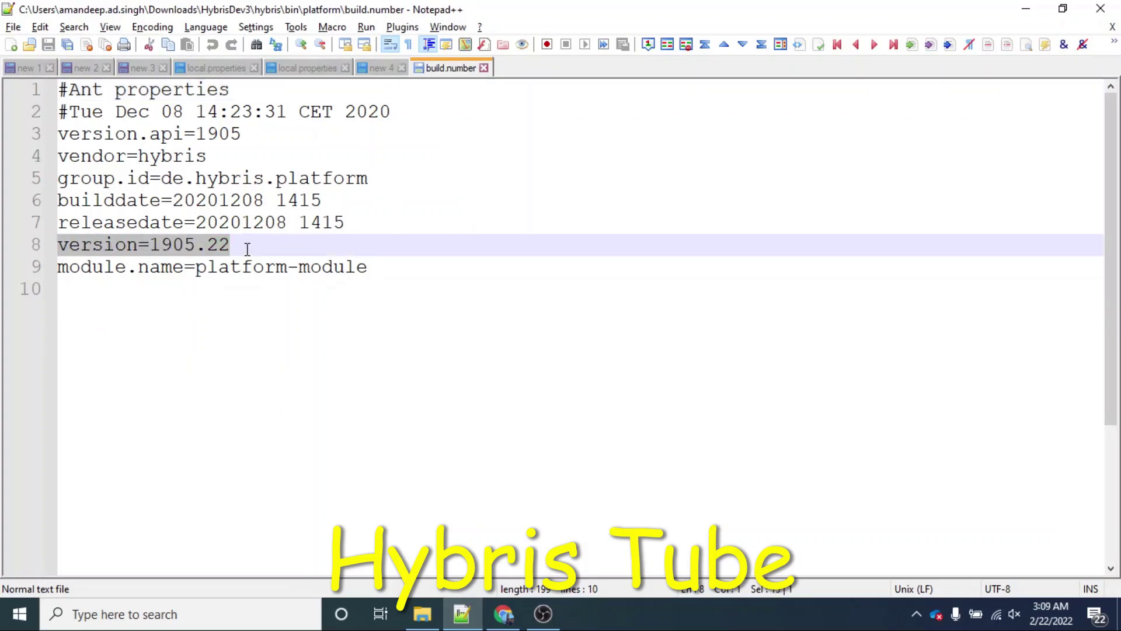
left_click_drag(268, 245, 62, 249)
left_click(281, 220)
left_click_drag(284, 221, 47, 227)
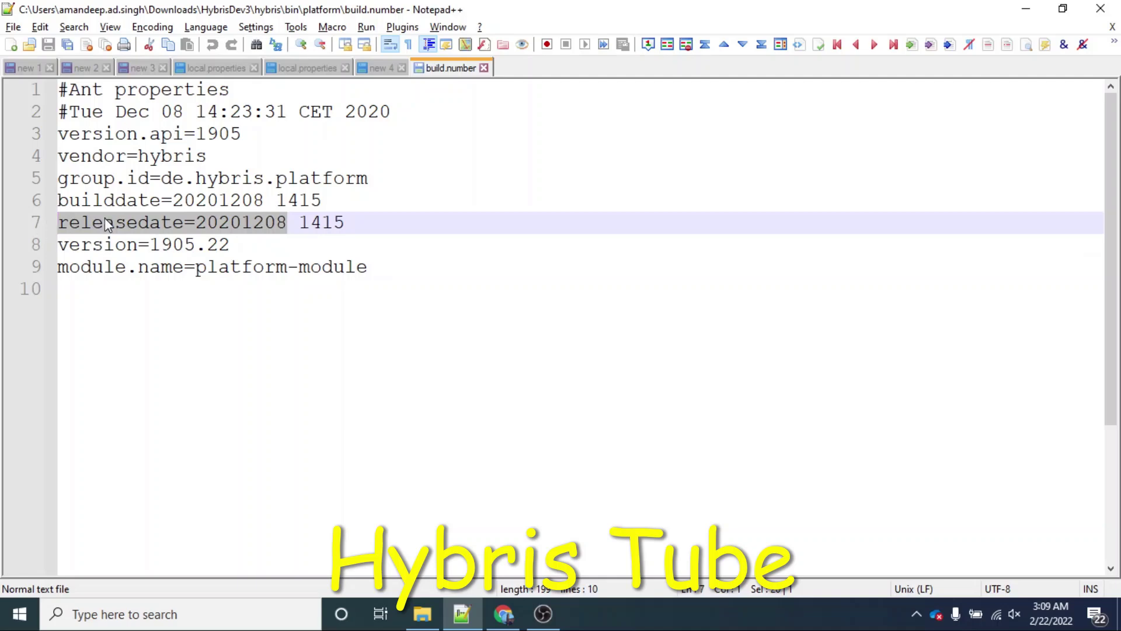
left_click_drag(287, 226, 200, 224)
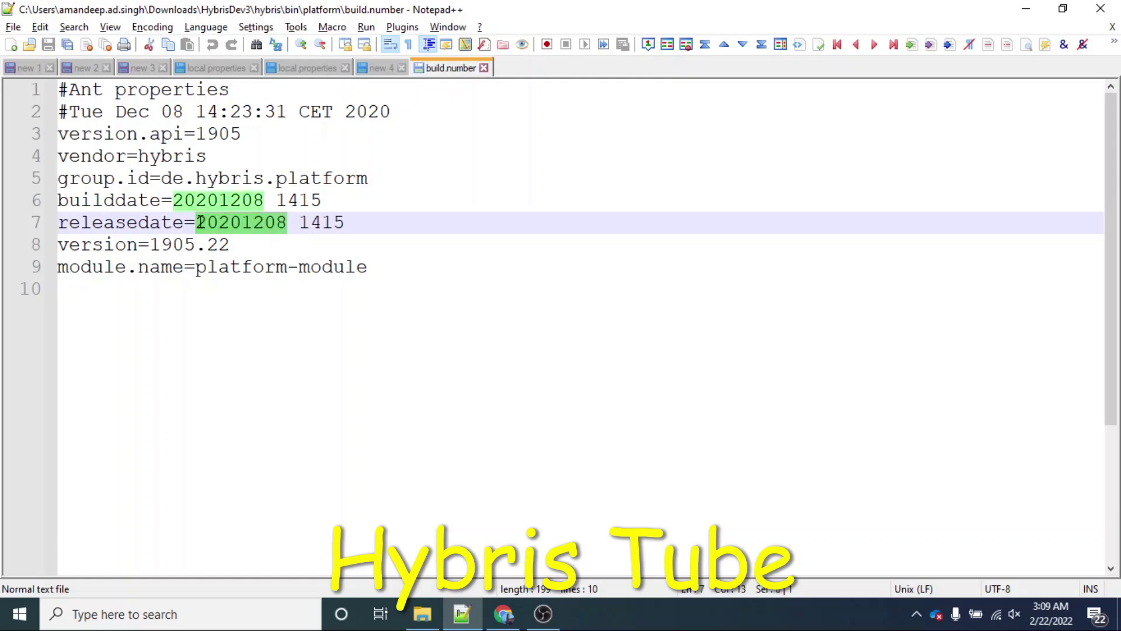
left_click_drag(198, 224, 53, 216)
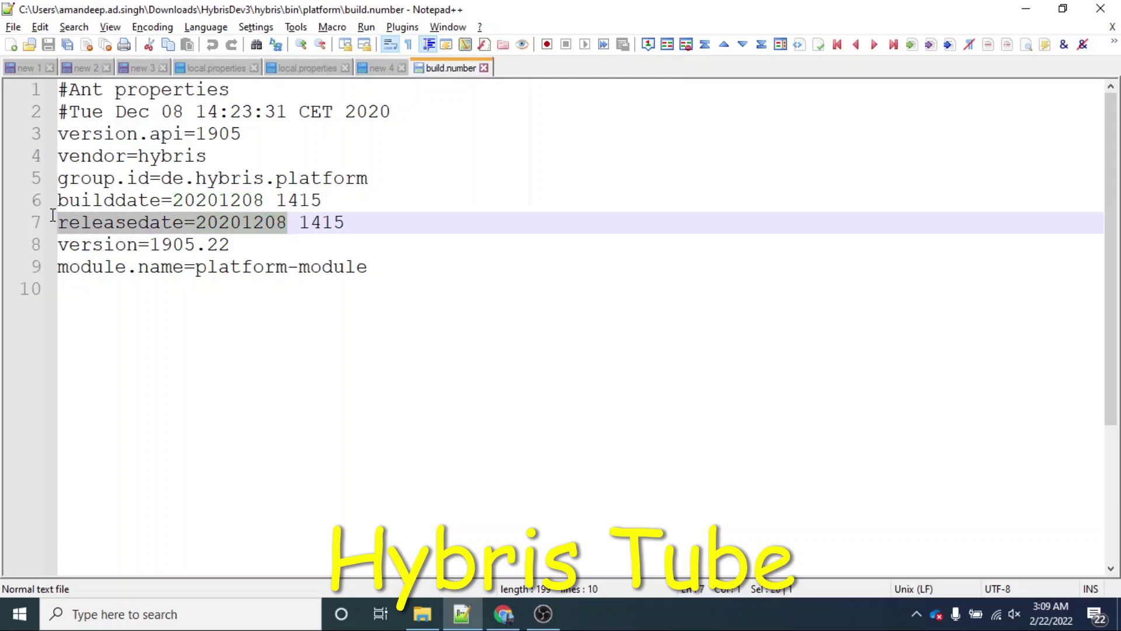
double_click(100, 248)
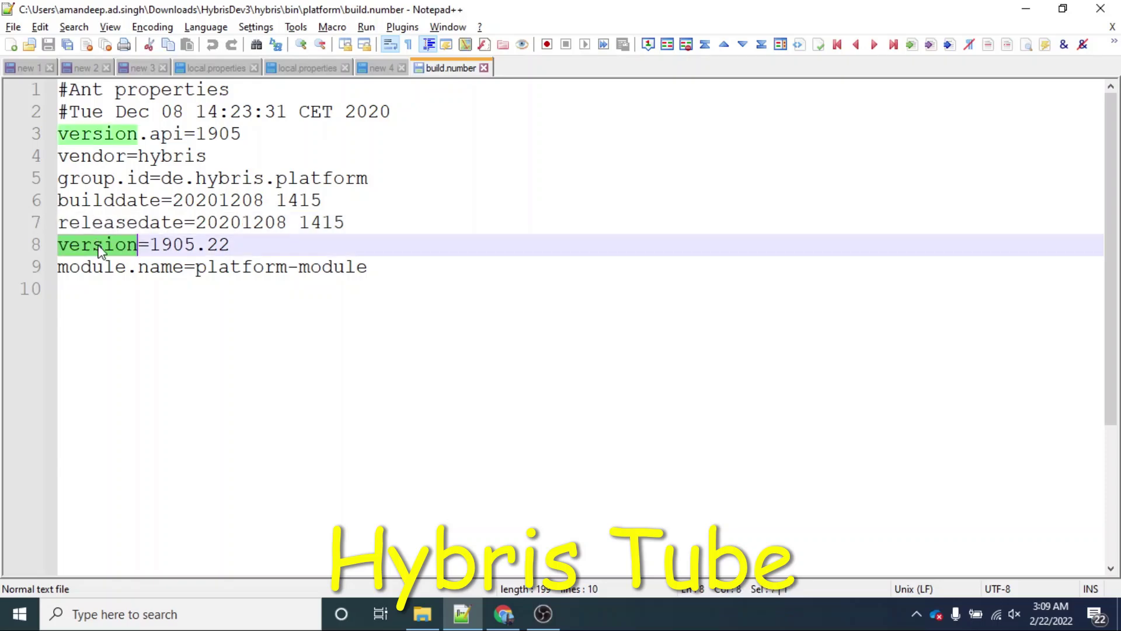
double_click(121, 222)
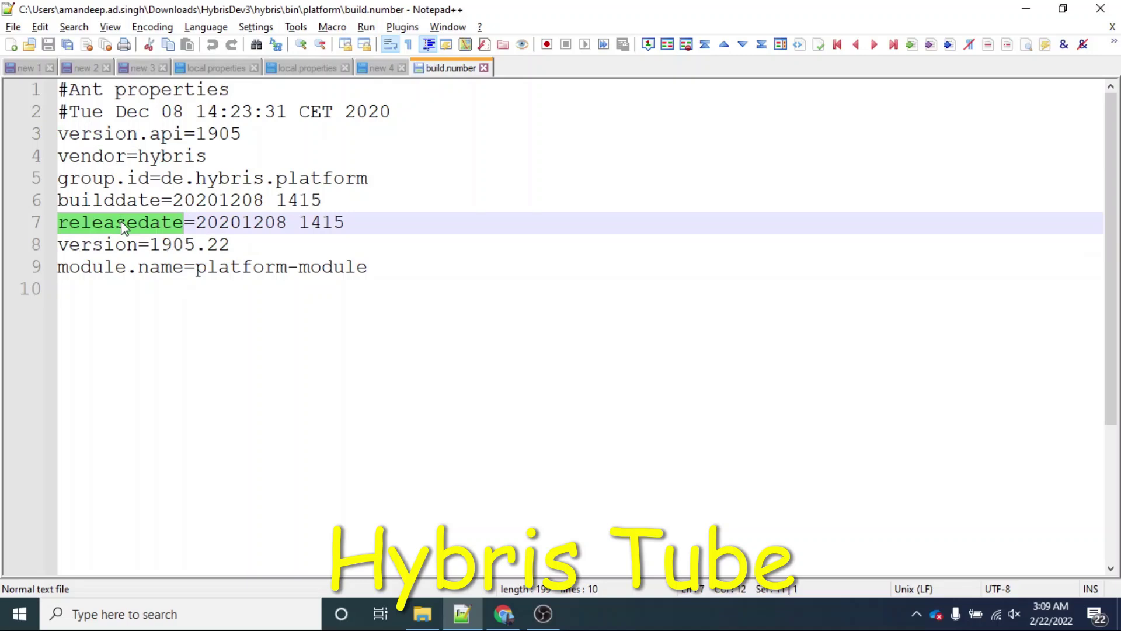
left_click(126, 244)
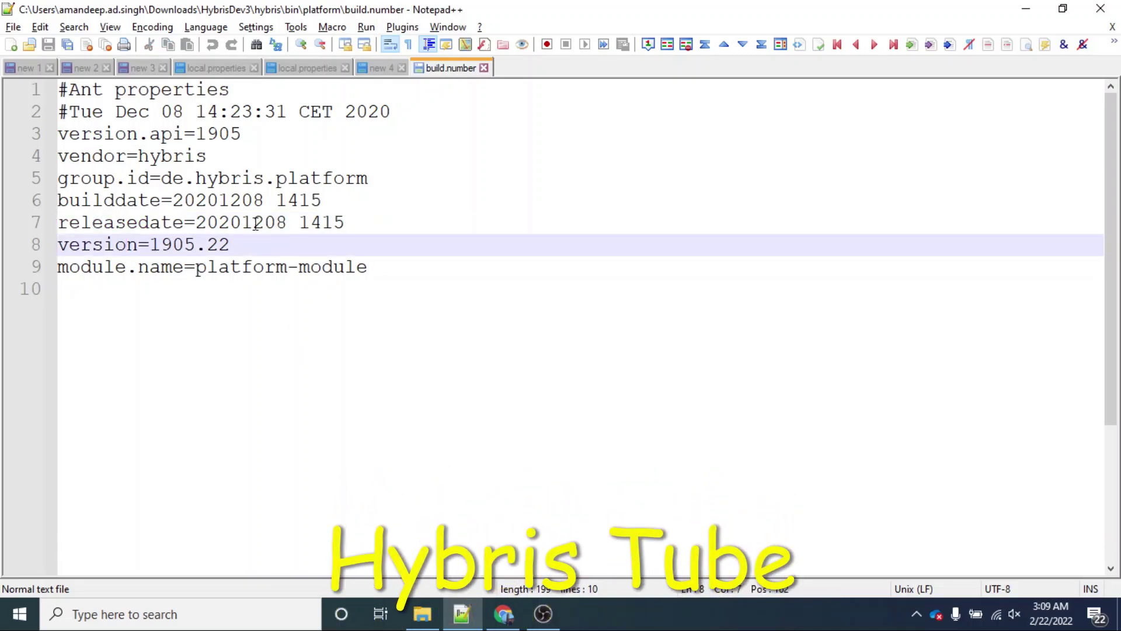
double_click(103, 246)
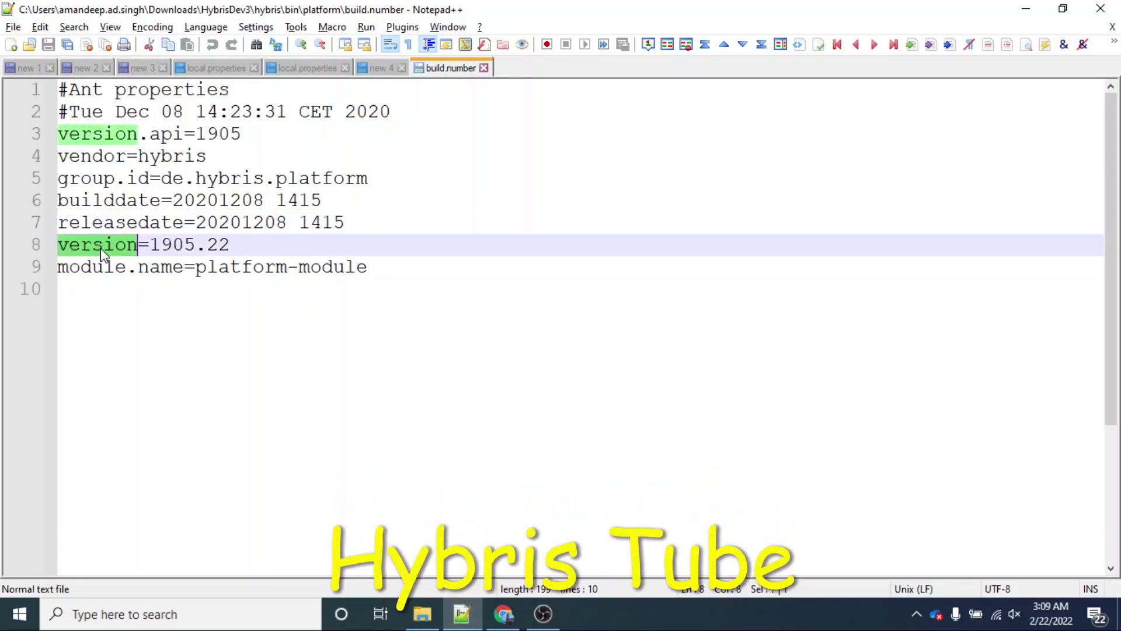
left_click(470, 610)
left_click(462, 614)
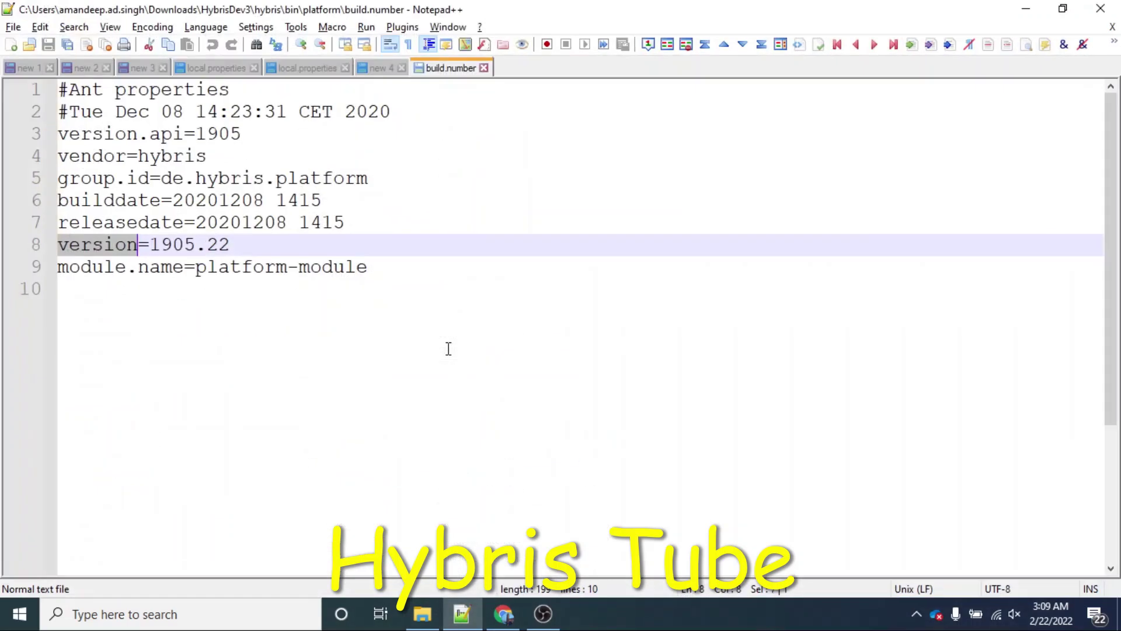
Finish note a. with 'by opening the build.number file in the platform extension… property : version', then begin 'b.'
left_click(140, 68)
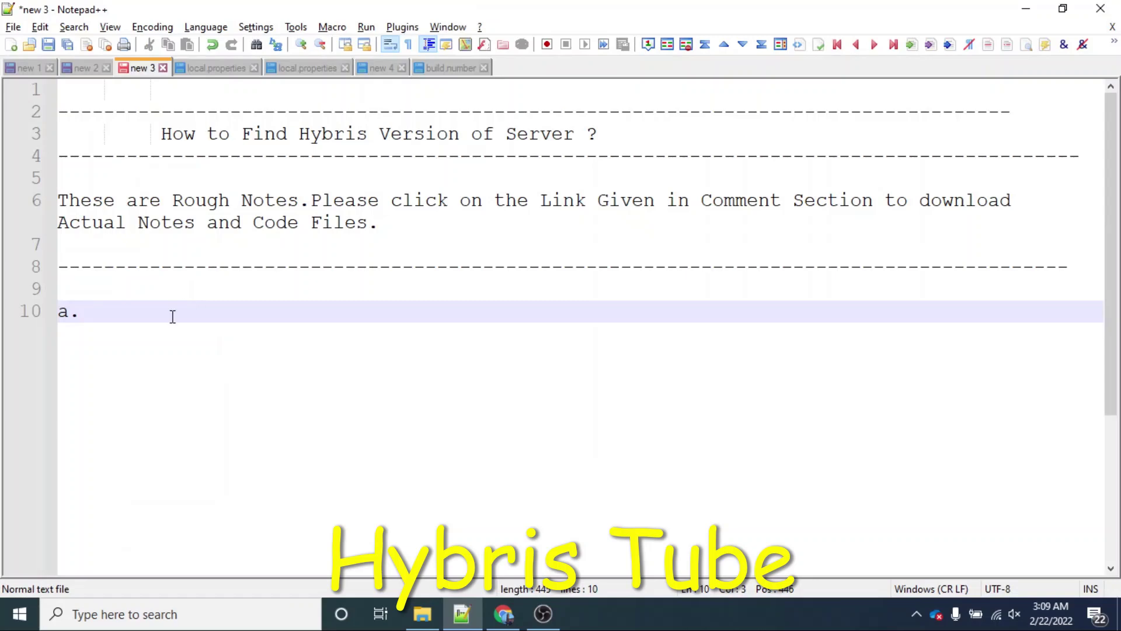
type("by open")
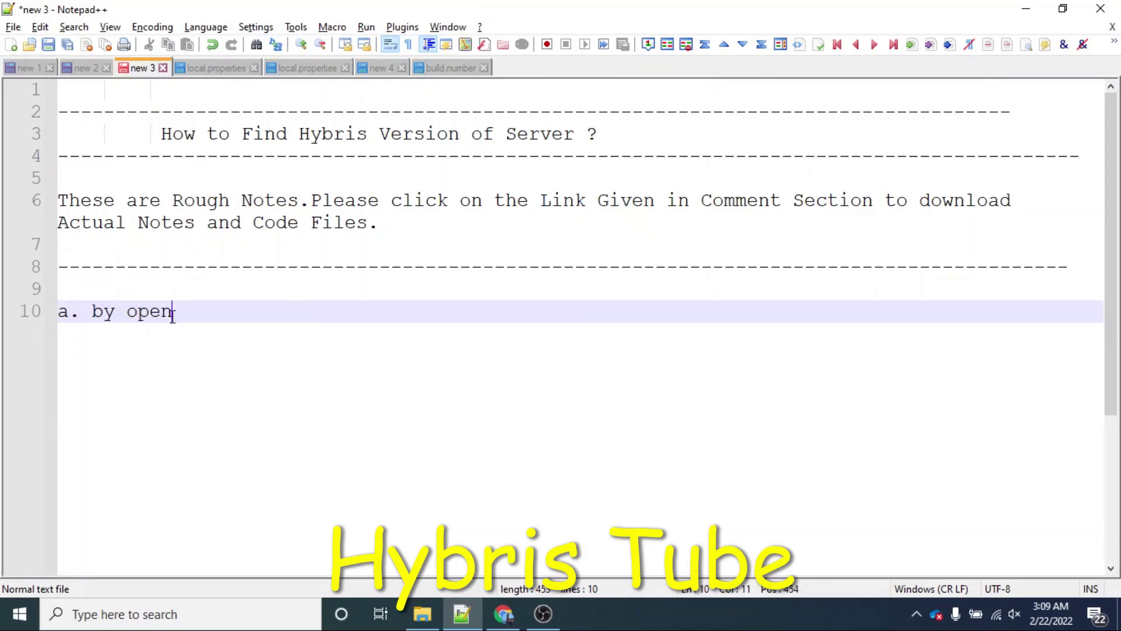
type("ing th")
key("BackSpace")
type("t")
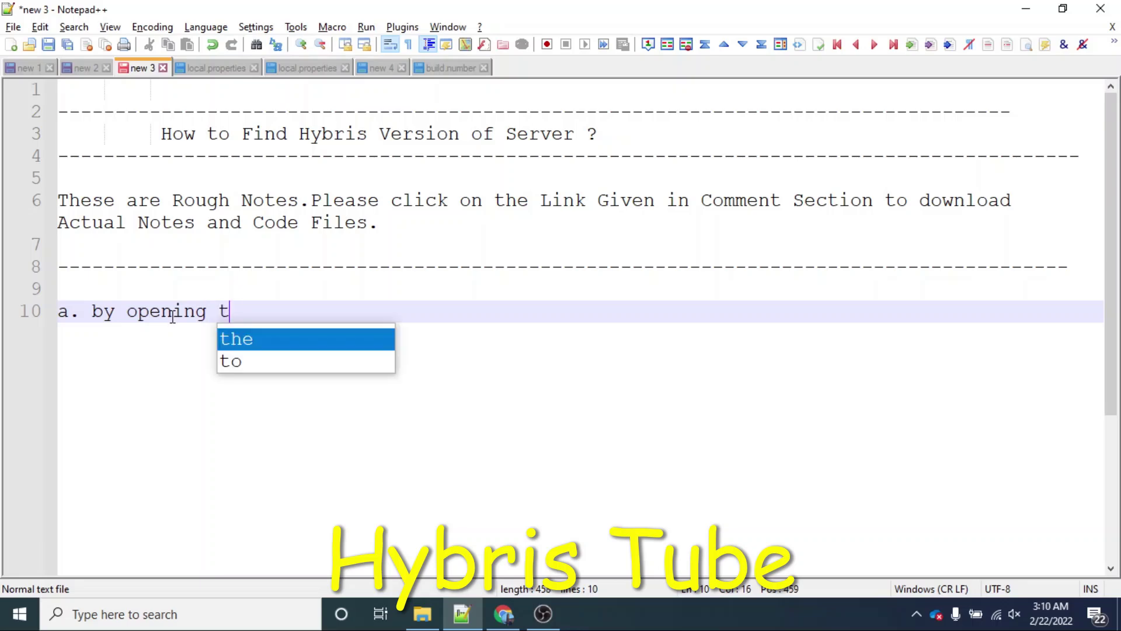
type("he build.number ")
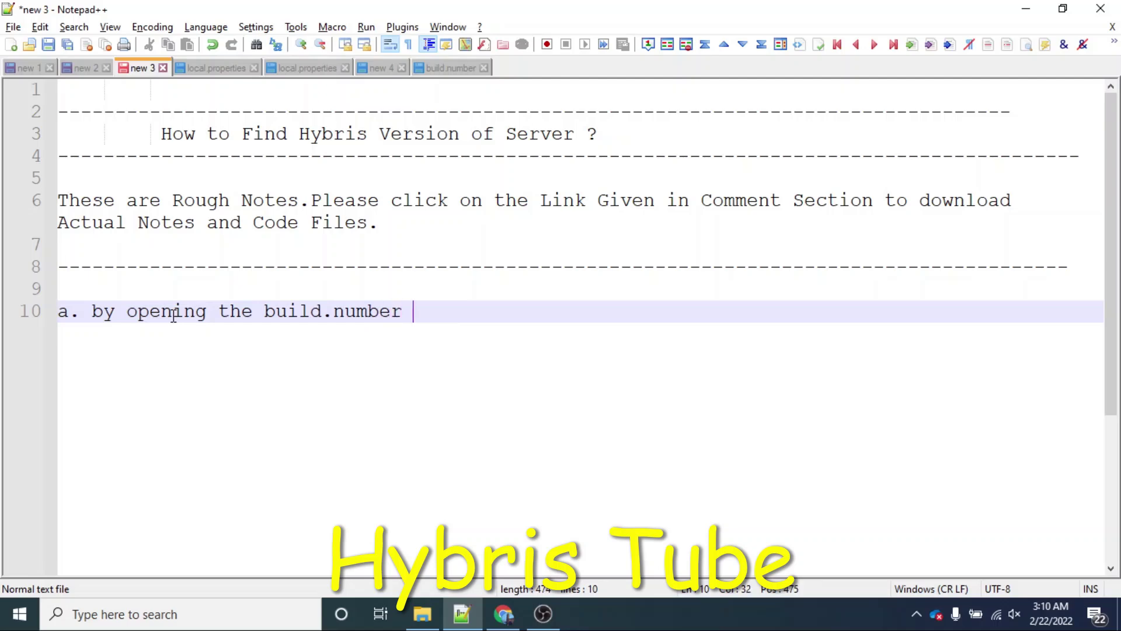
type("file in the ")
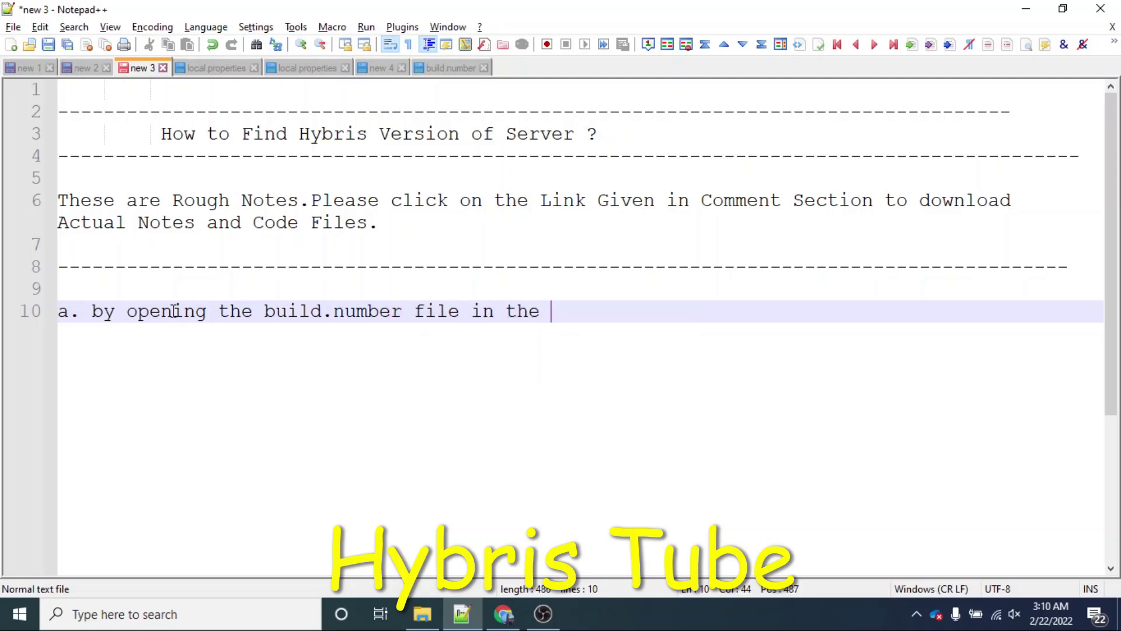
type("platfo")
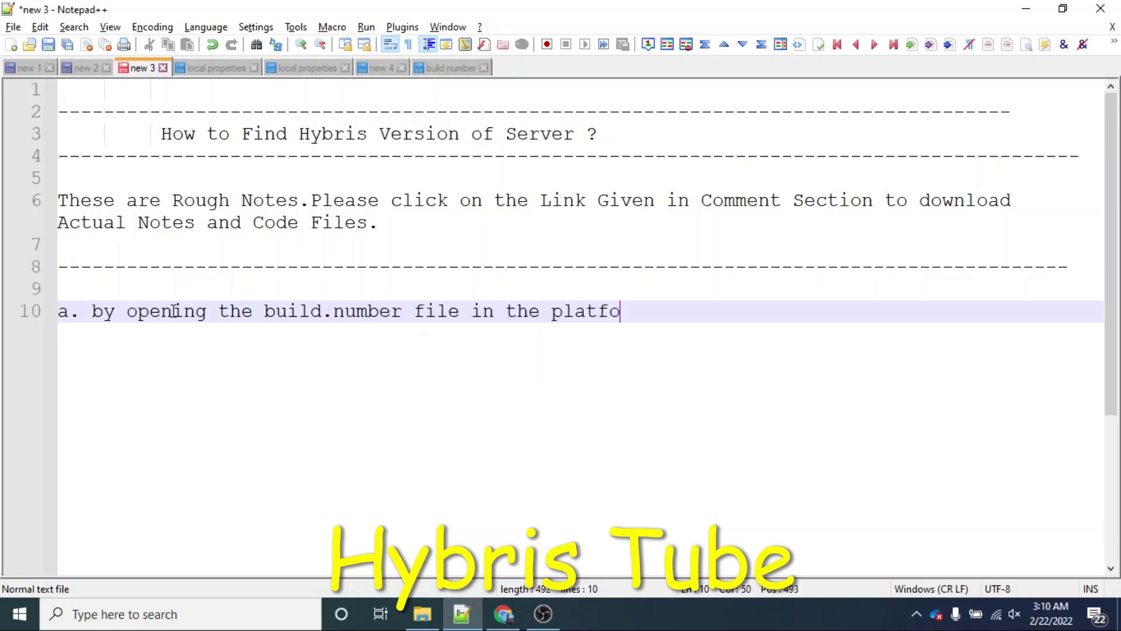
type("rm extensi")
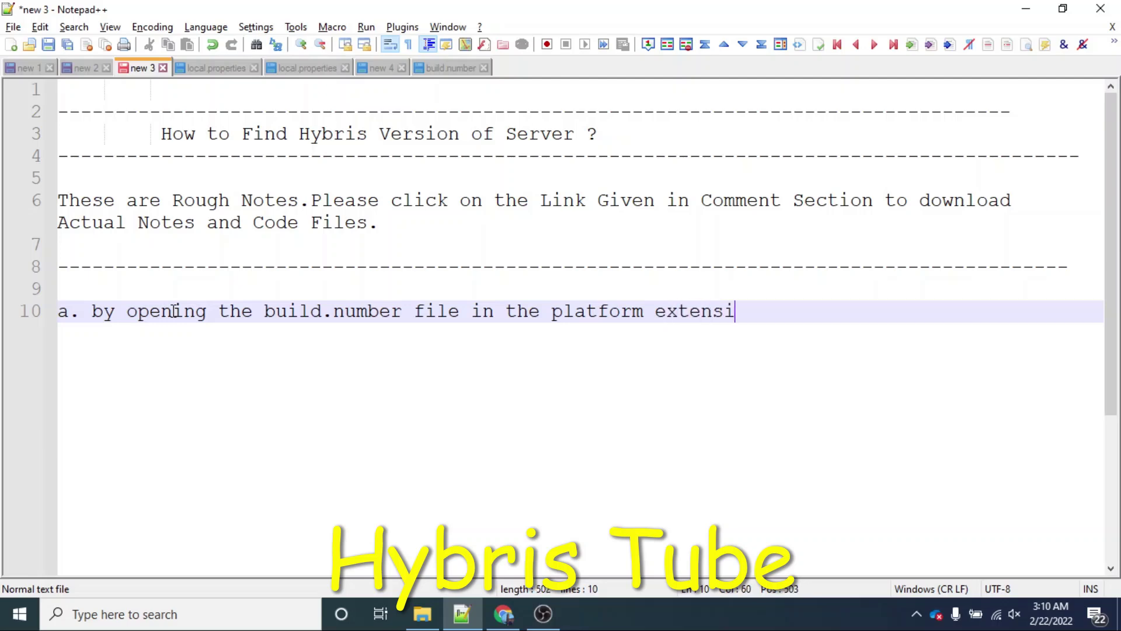
type("on and then s")
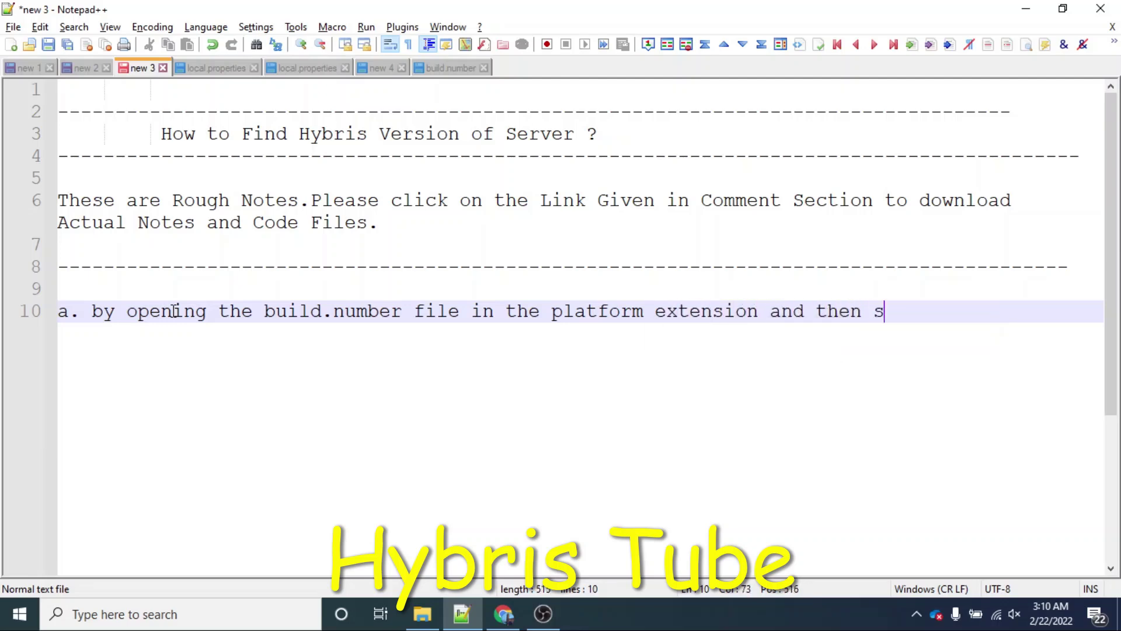
type("earch for ")
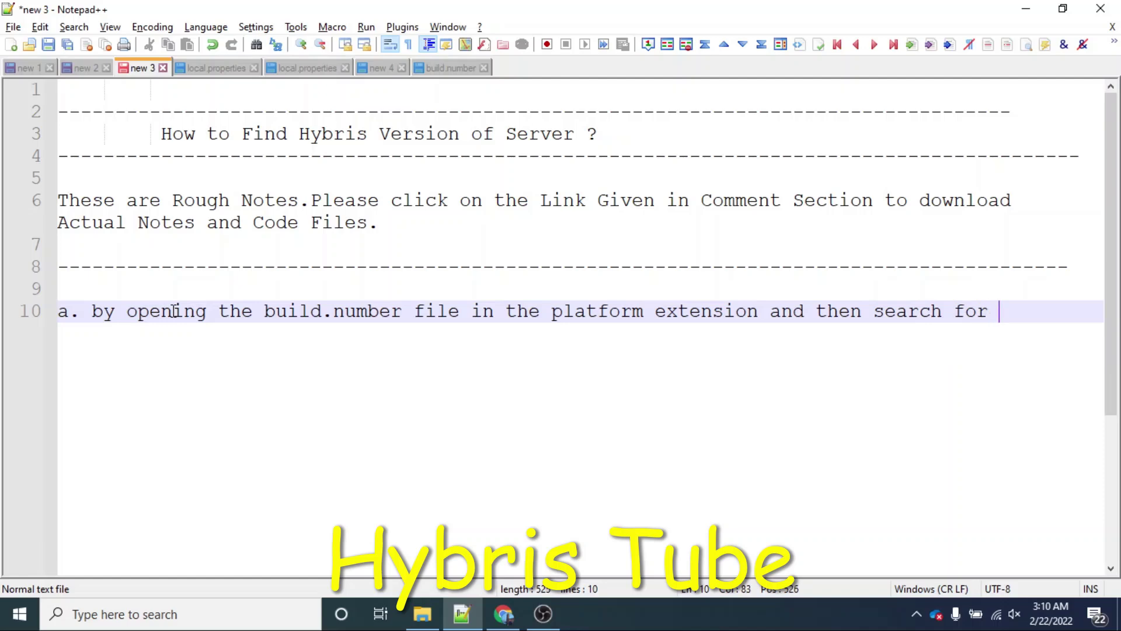
type("the propert")
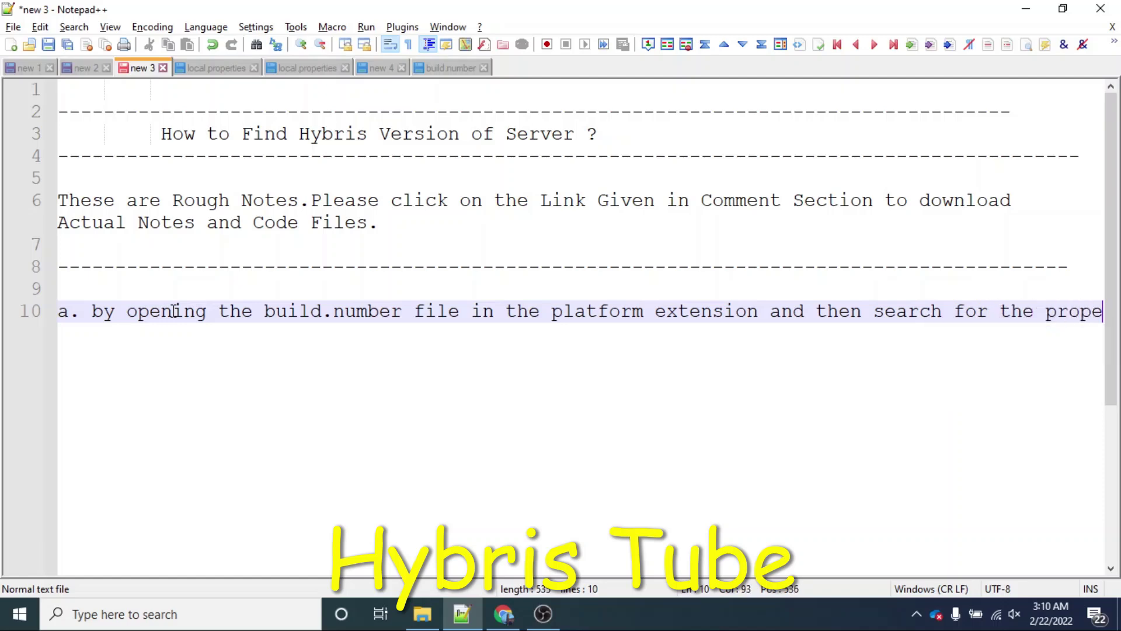
left_click(459, 67)
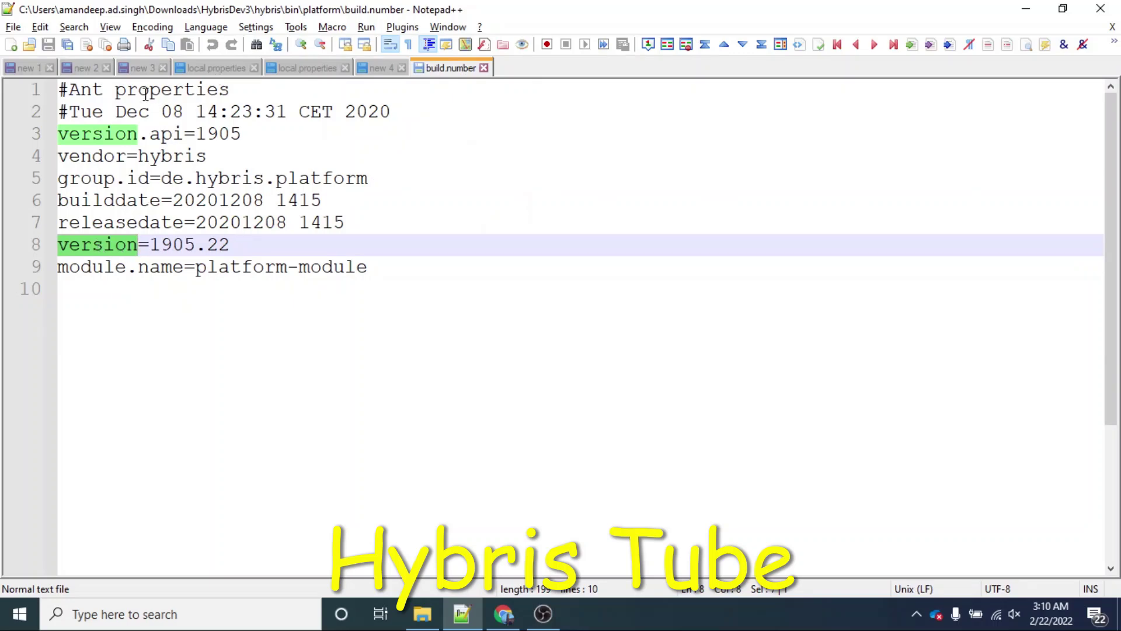
left_click(139, 69)
type("y : version")
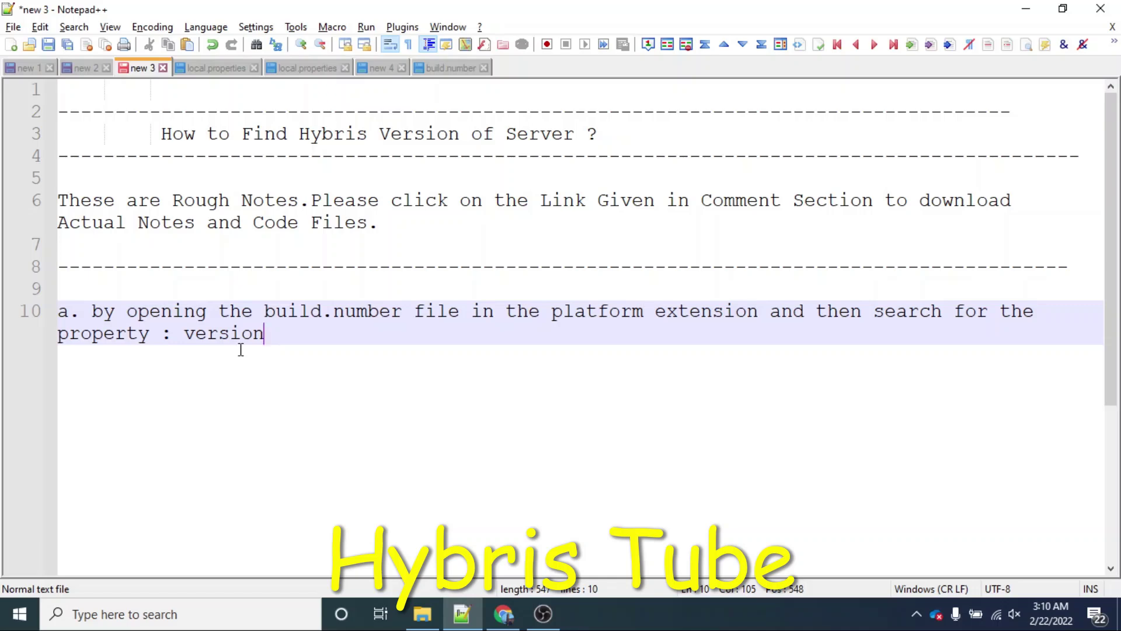
key("Return")
key("Return")
key("Return")
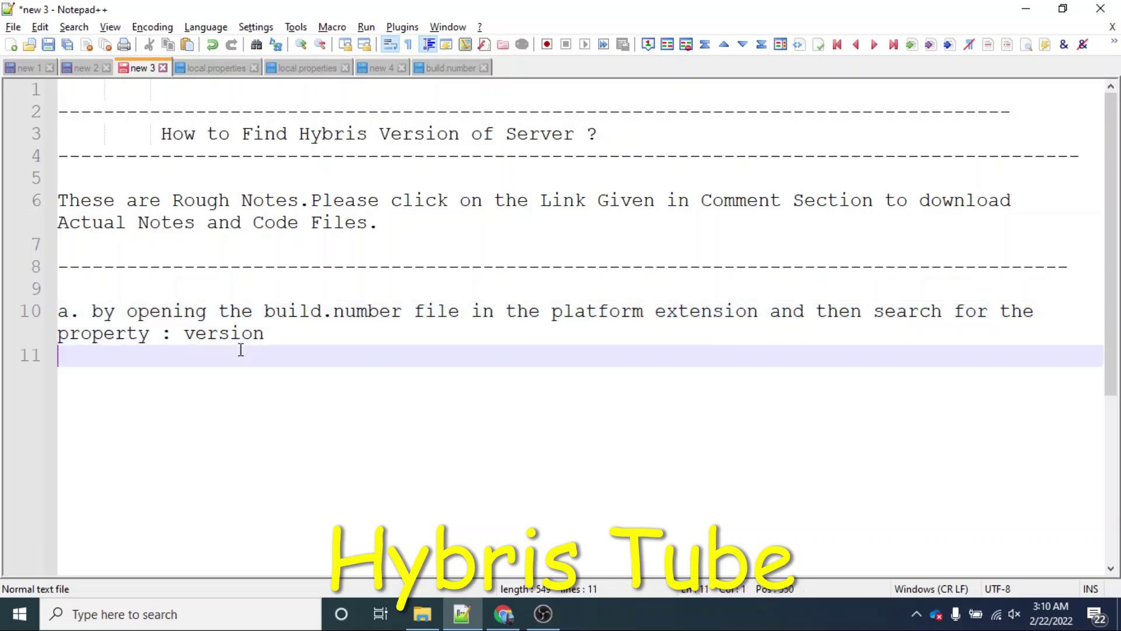
type("b.")
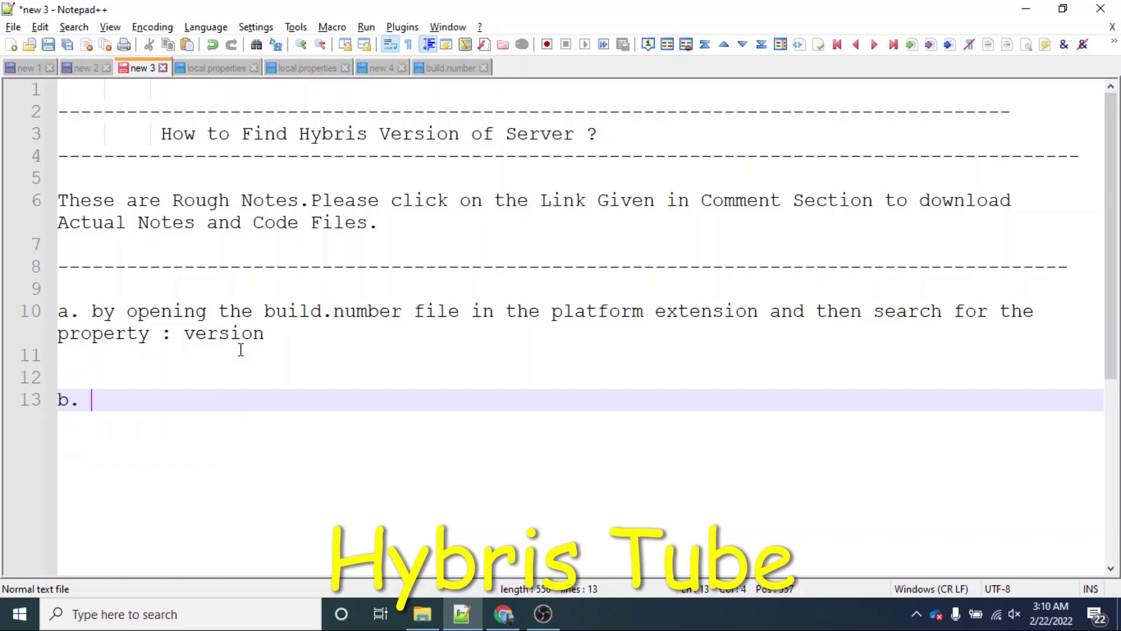
Go up to hybris, enter the data folder and open its build.number in Notepad++
left_click(420, 612)
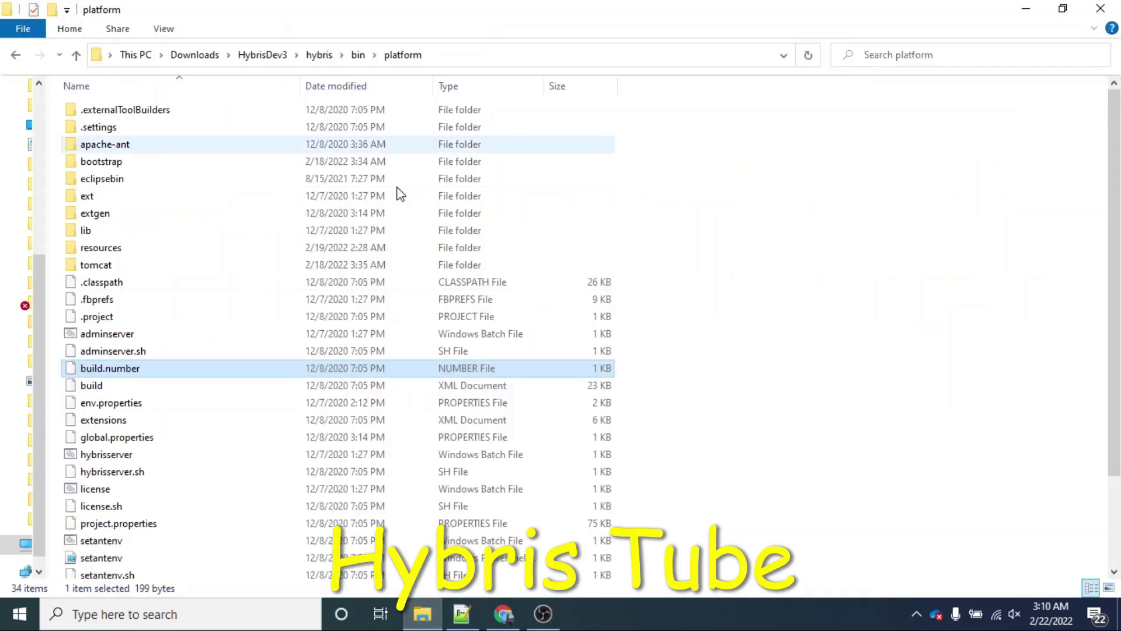
left_click(317, 55)
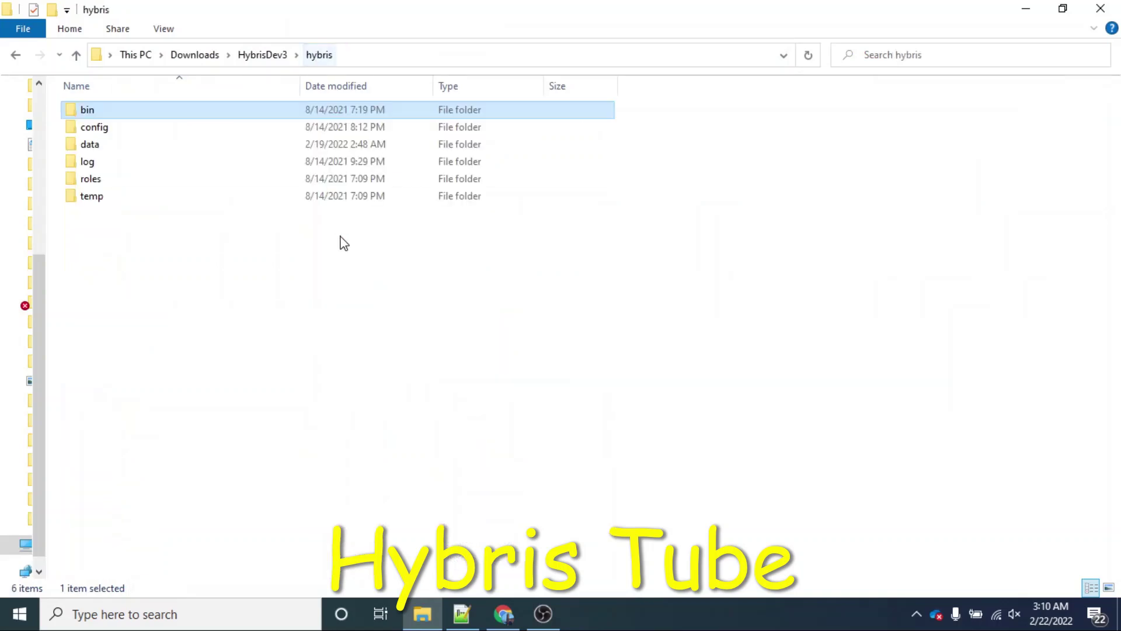
double_click(158, 146)
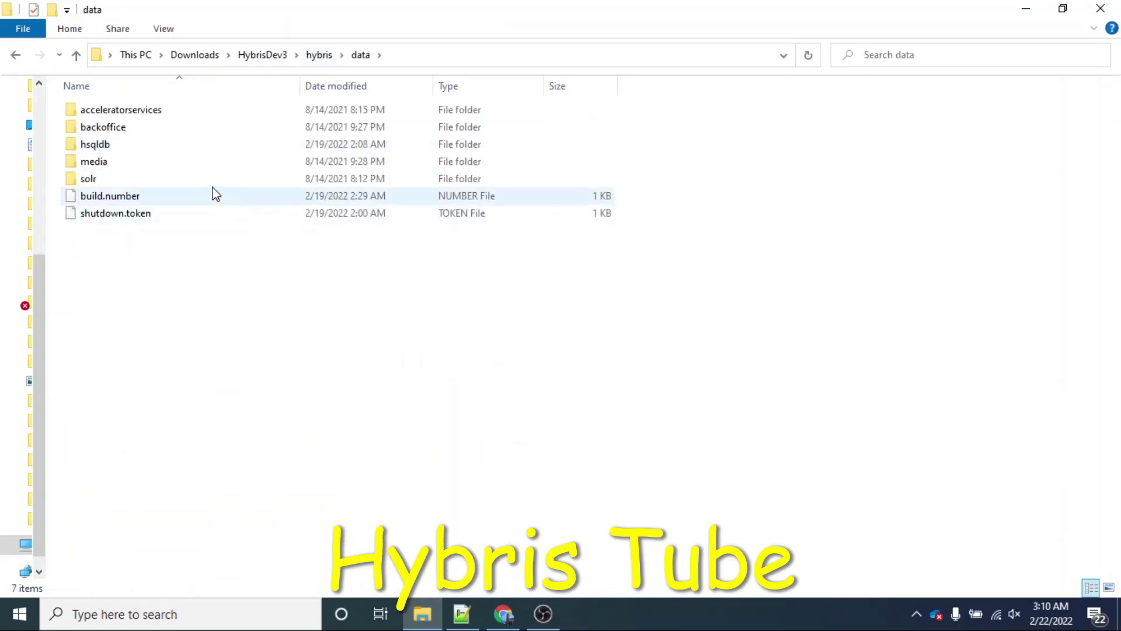
left_click(194, 197)
right_click(195, 196)
left_click(288, 298)
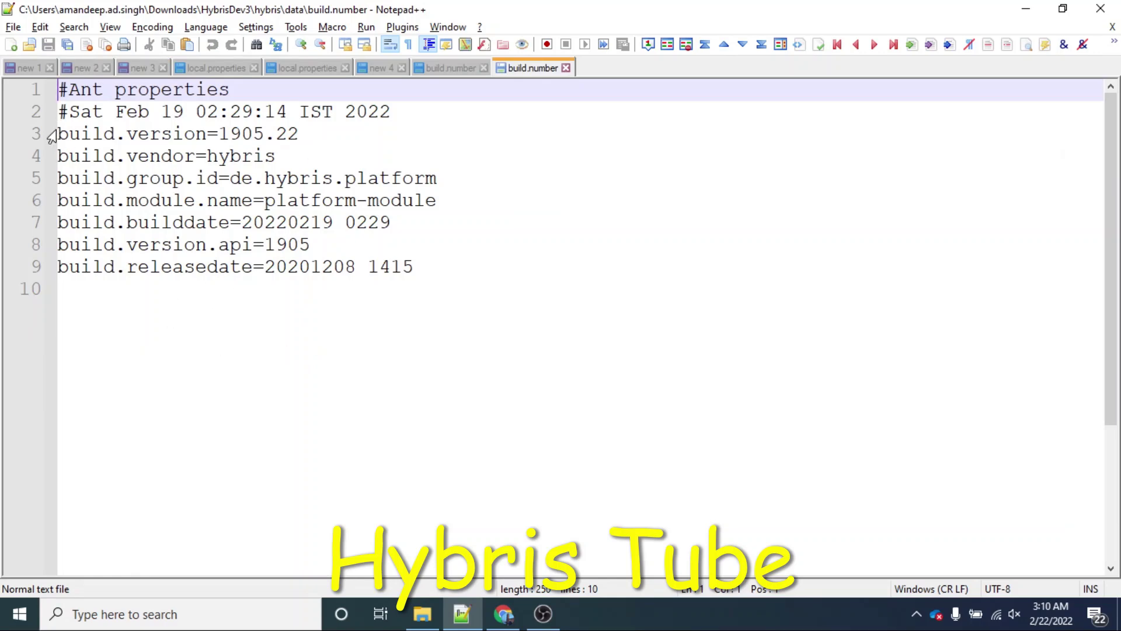
Highlight 'build.version' on line 3 of the data folder's build.number
left_click_drag(59, 130, 212, 130)
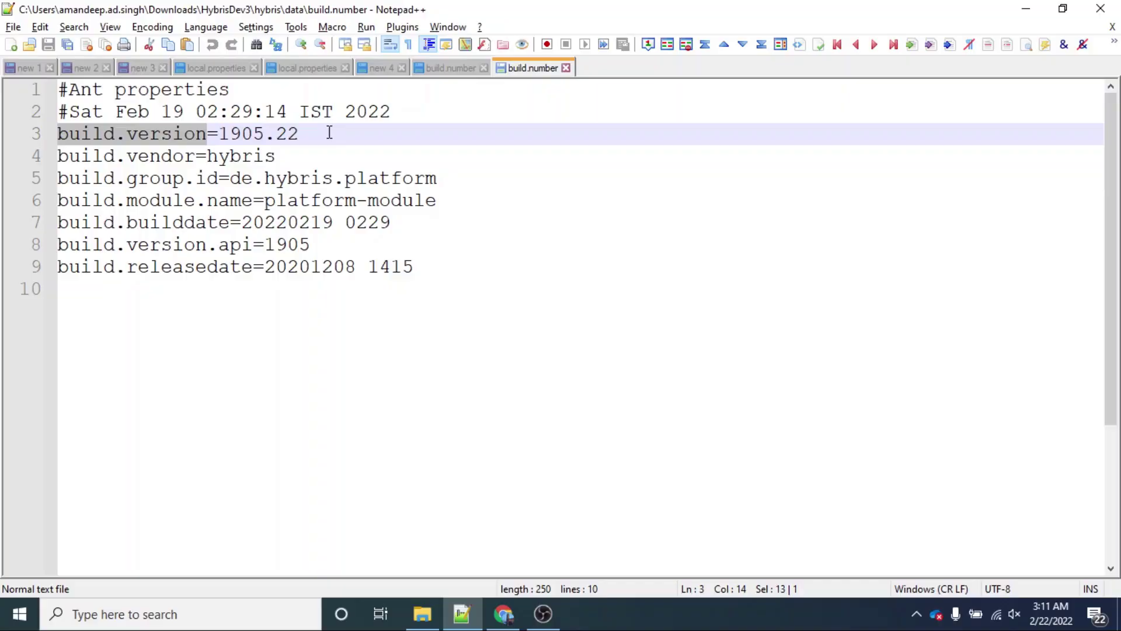
left_click_drag(299, 133, 69, 119)
left_click(255, 135)
left_click_drag(208, 133, 54, 124)
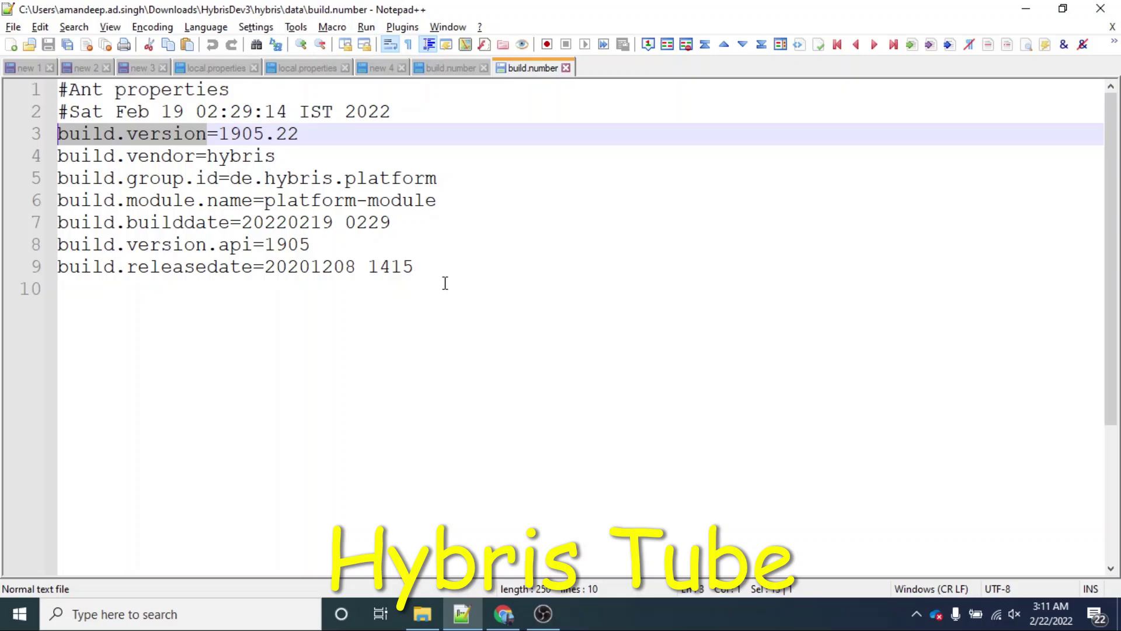
Write note b.: 'you can go to hybris -- data folder and search for file build.number', then search for property build.version
left_click(467, 622)
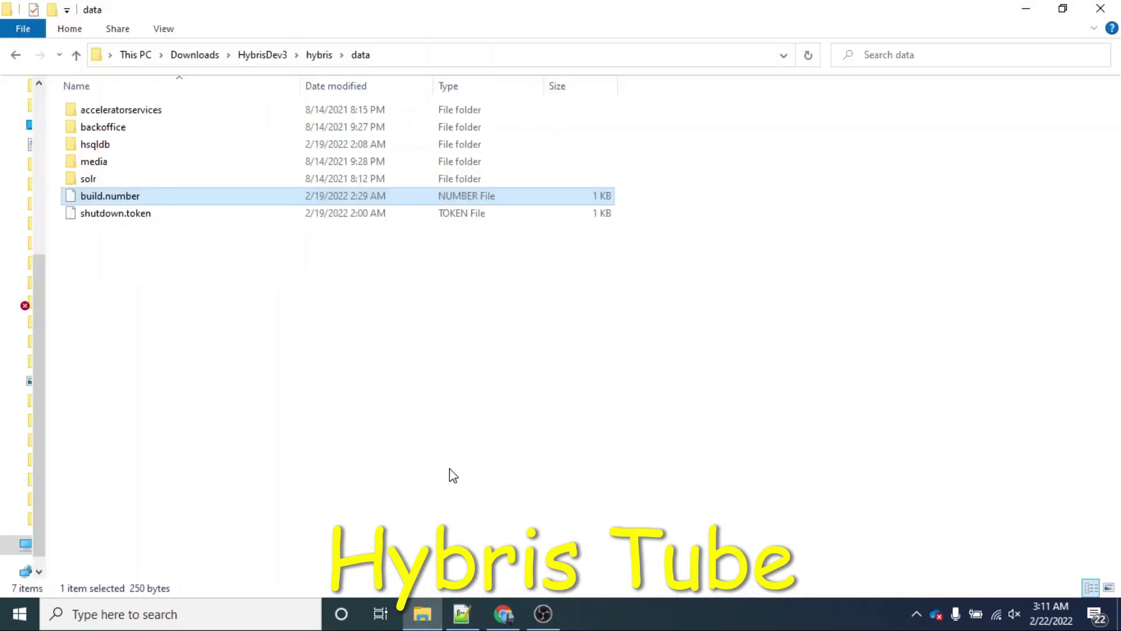
left_click(464, 623)
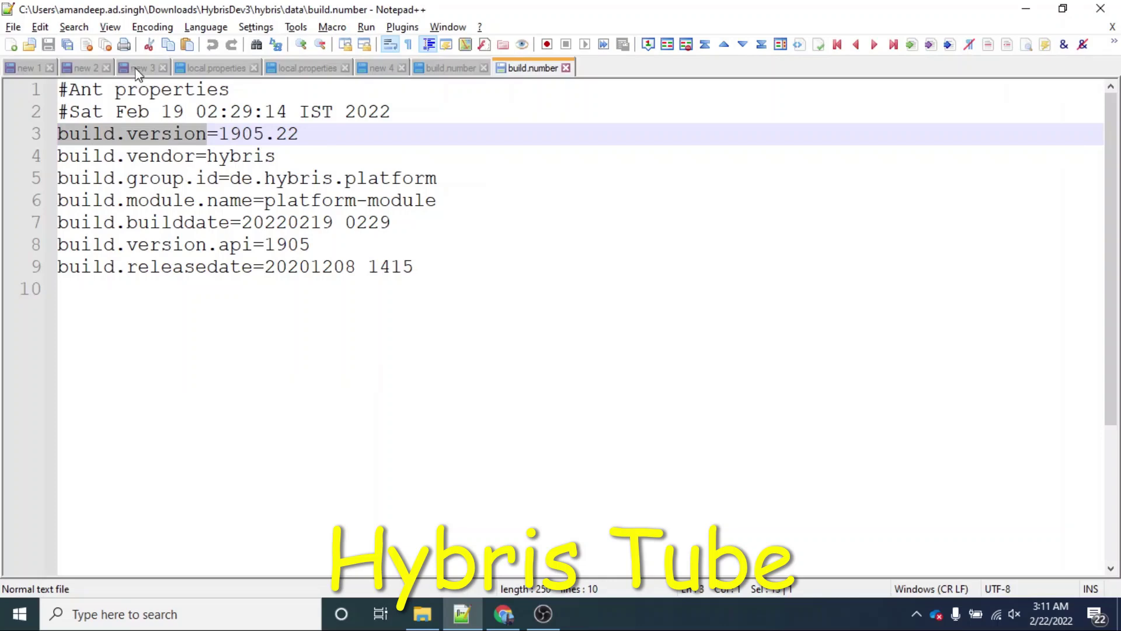
left_click(135, 67)
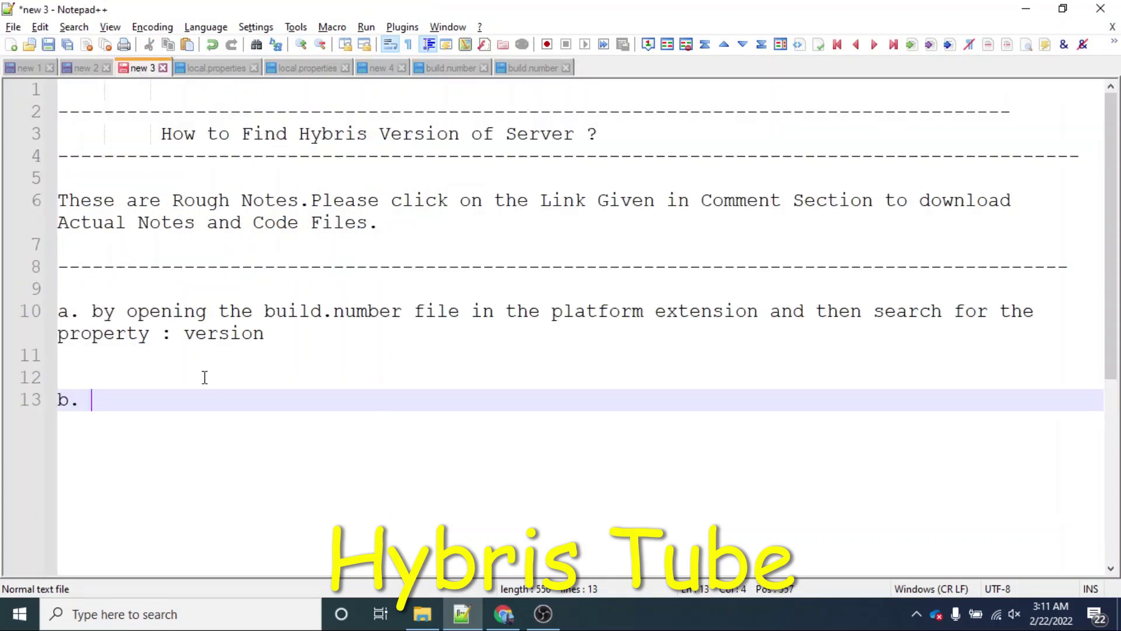
type("you can ")
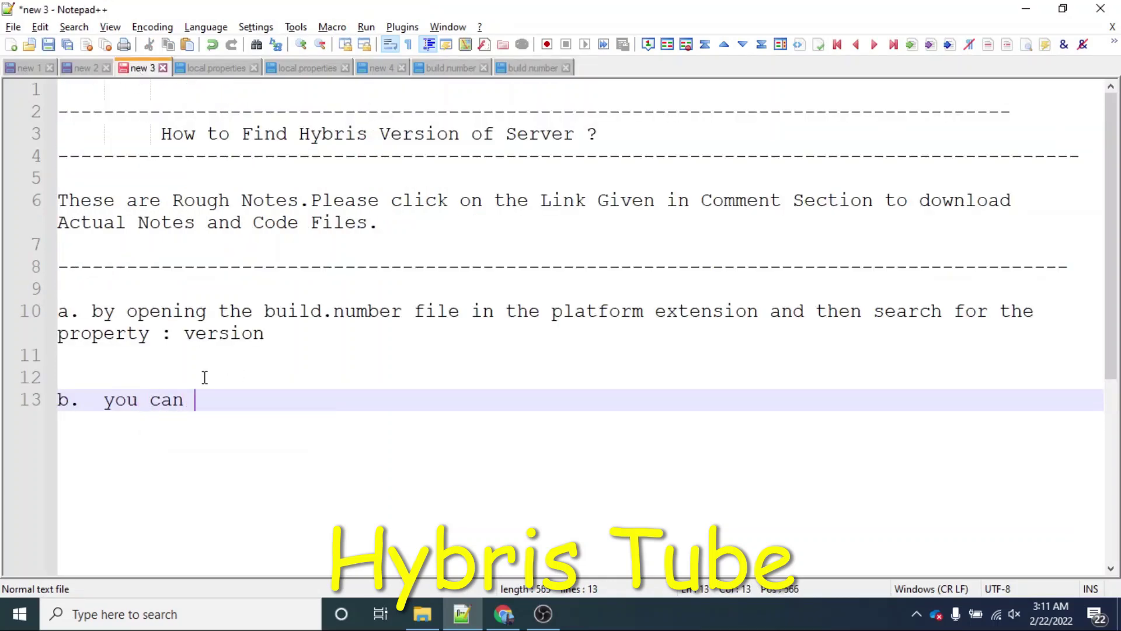
type("go to hybr")
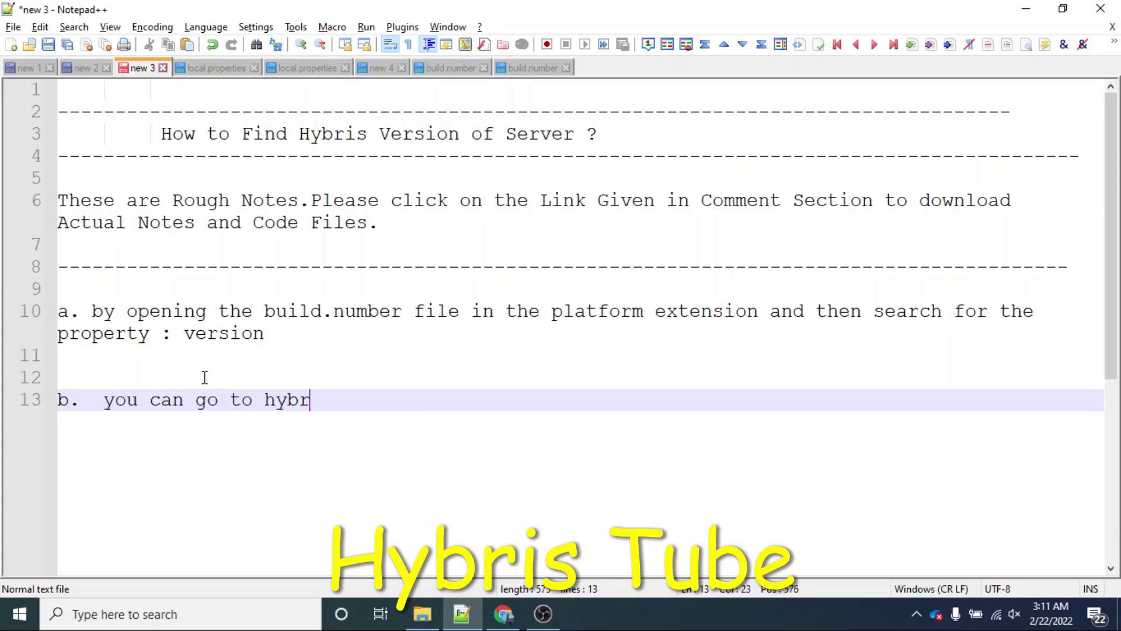
type("is -- data ")
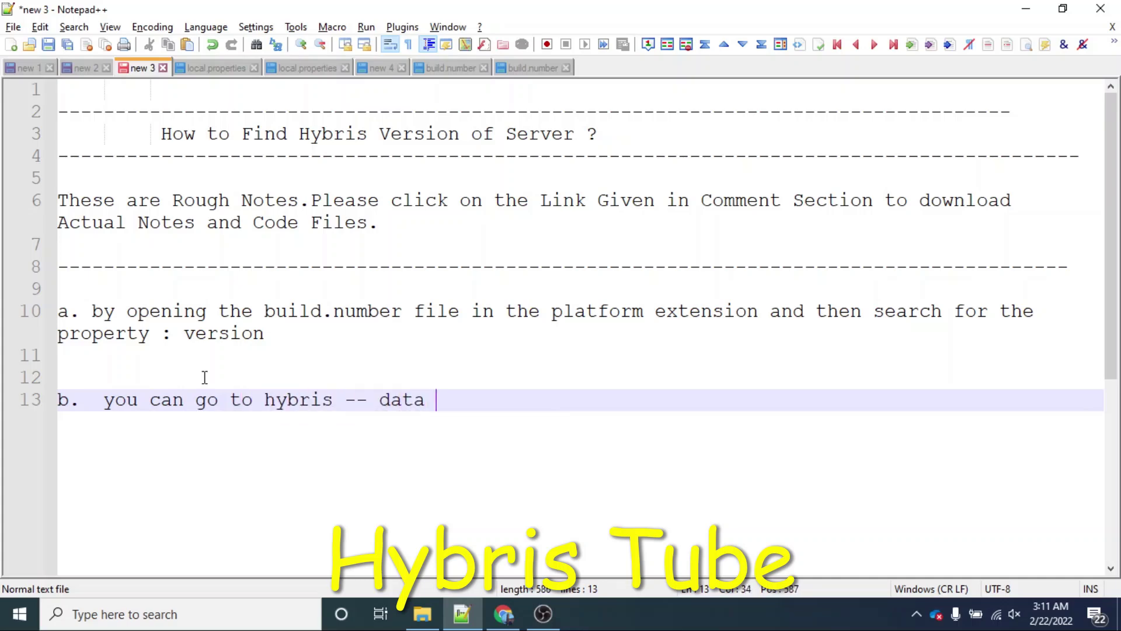
type("folder and s")
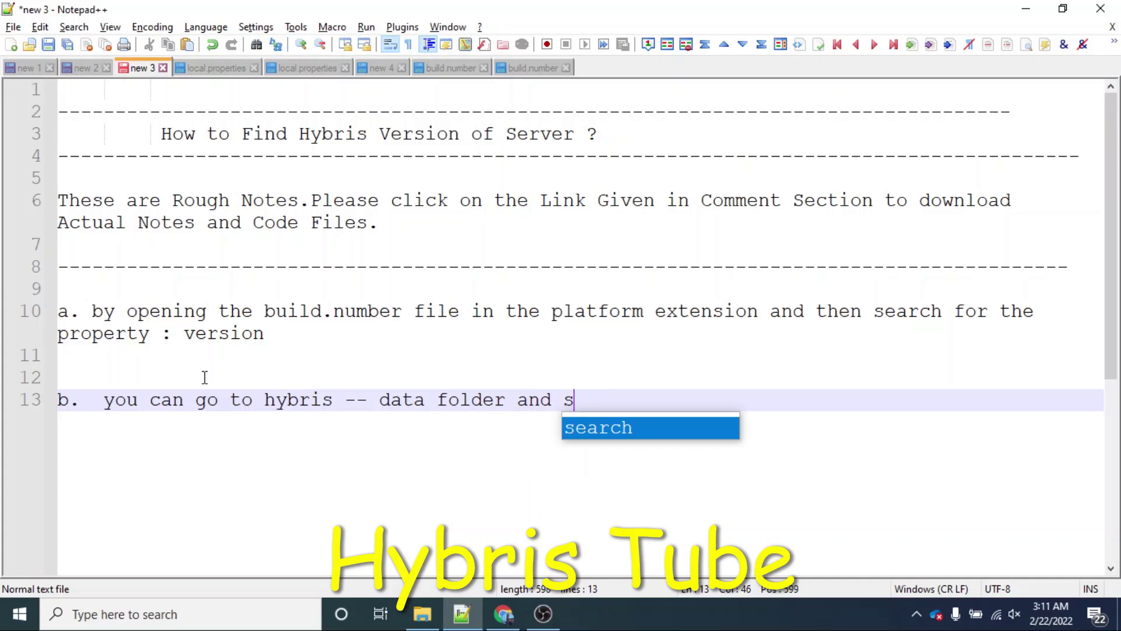
type("earch for file")
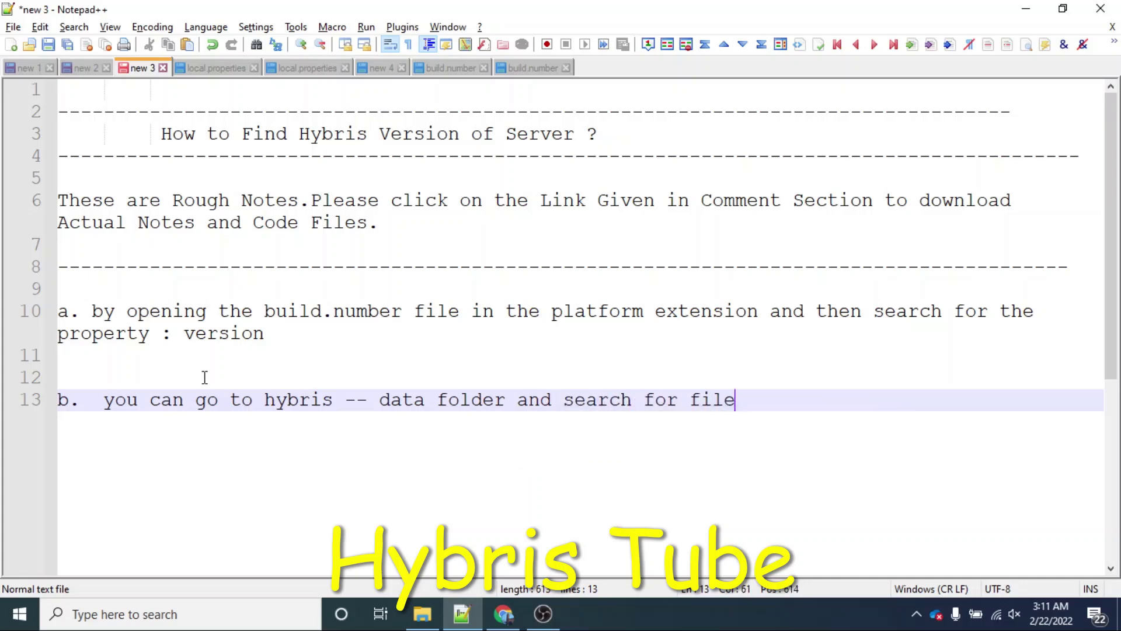
type(" build.number and th")
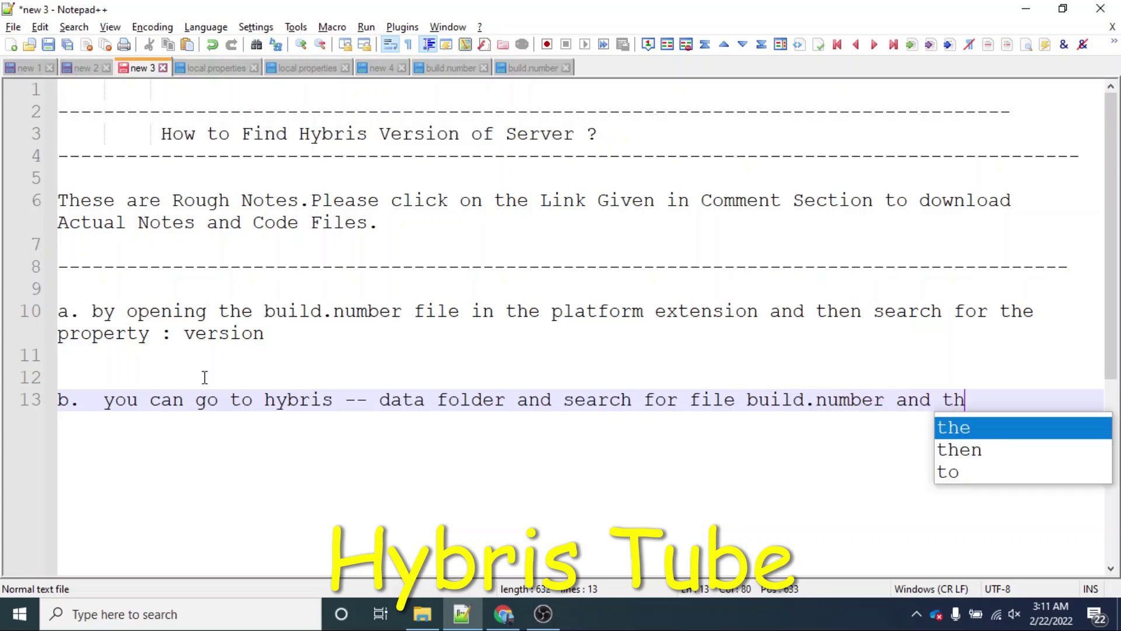
type("en search for")
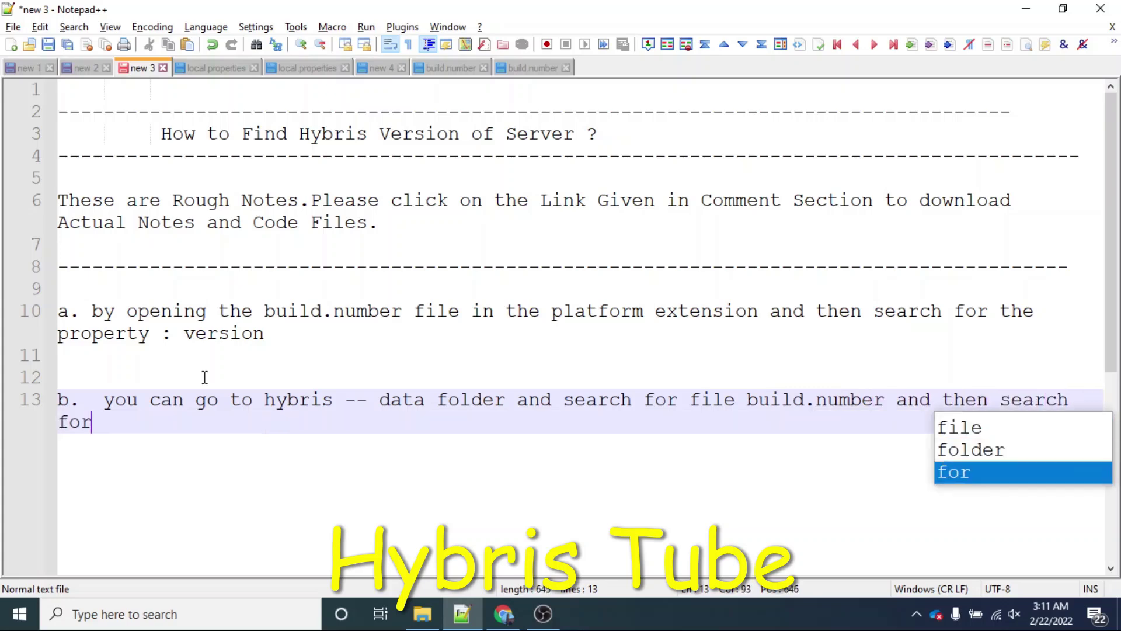
type(" property : build.version")
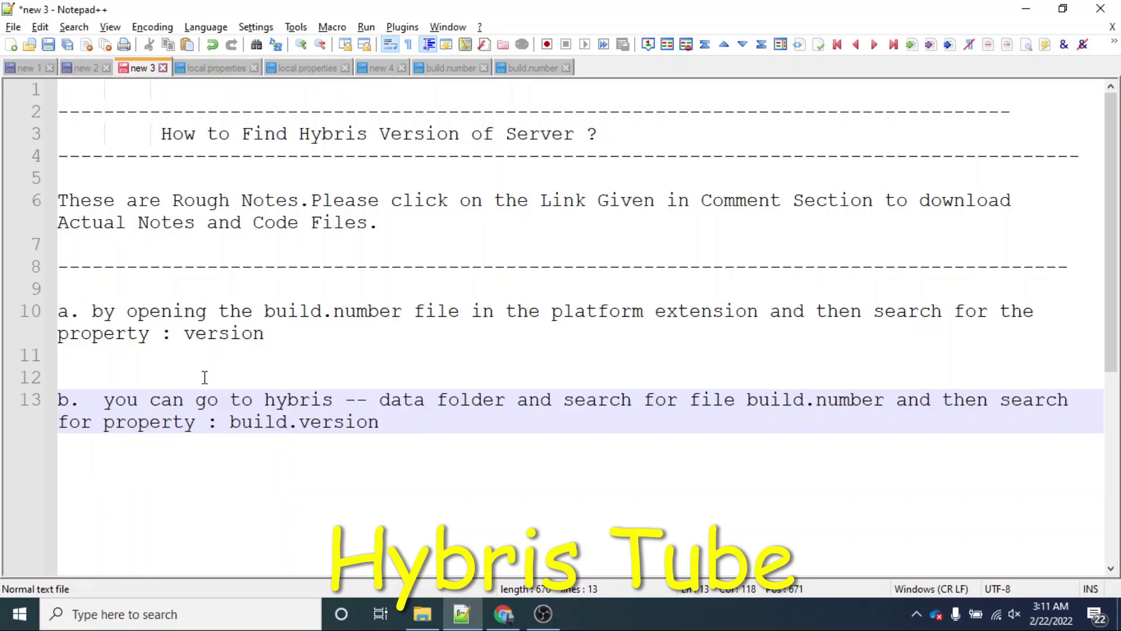
key("Return")
key("Return")
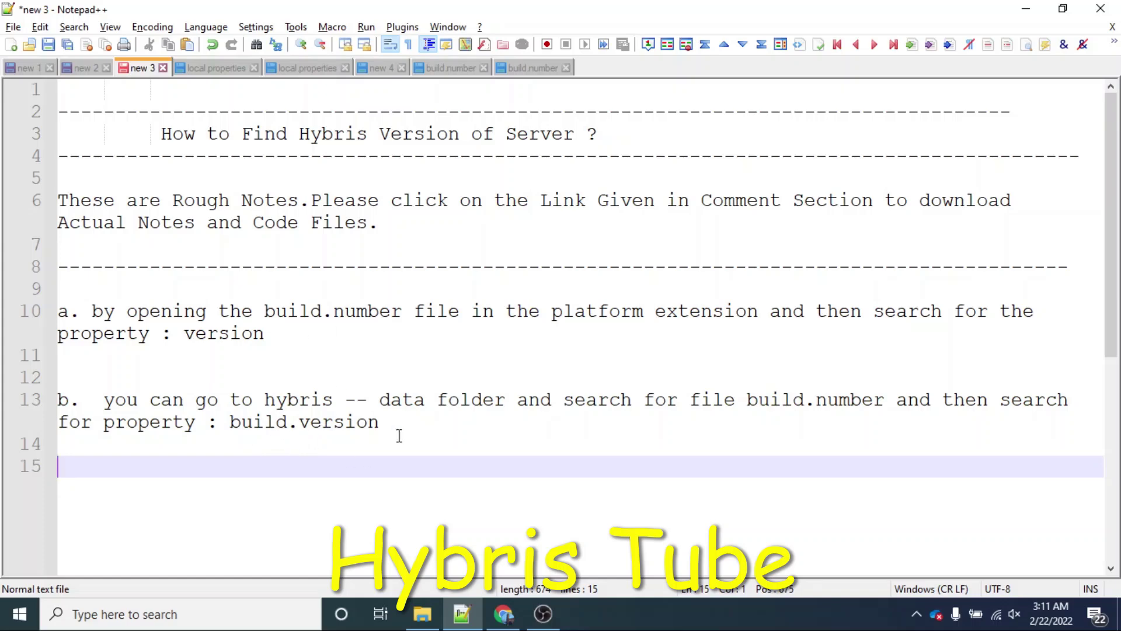
left_click(473, 612)
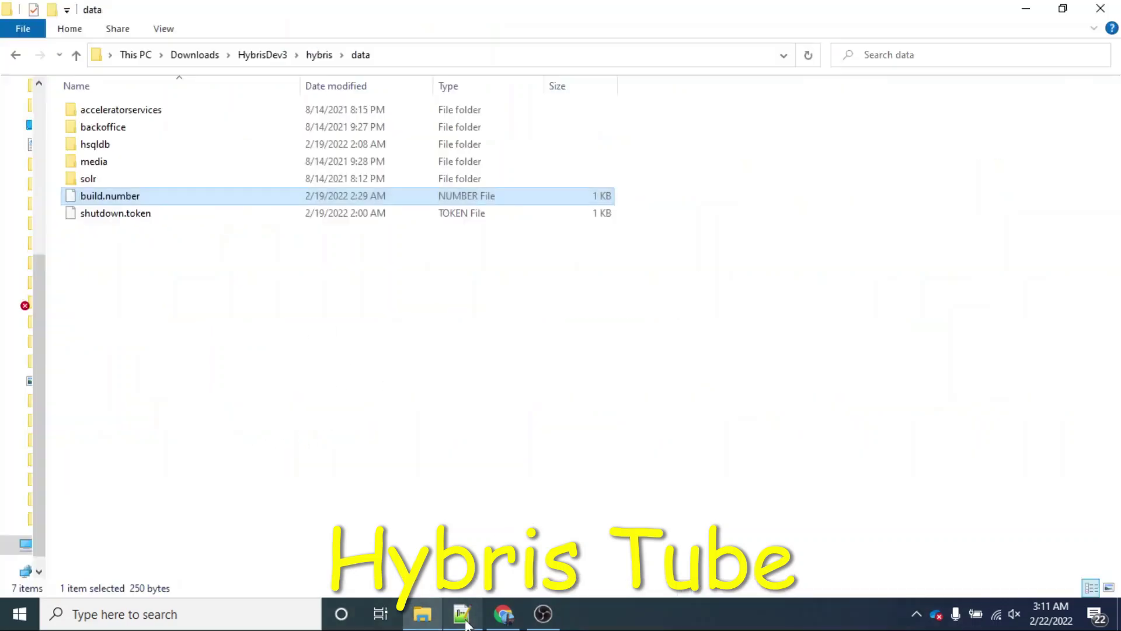
Compare the platform build.number's 'version' line with the data file's build.version=1905.22
left_click(460, 620)
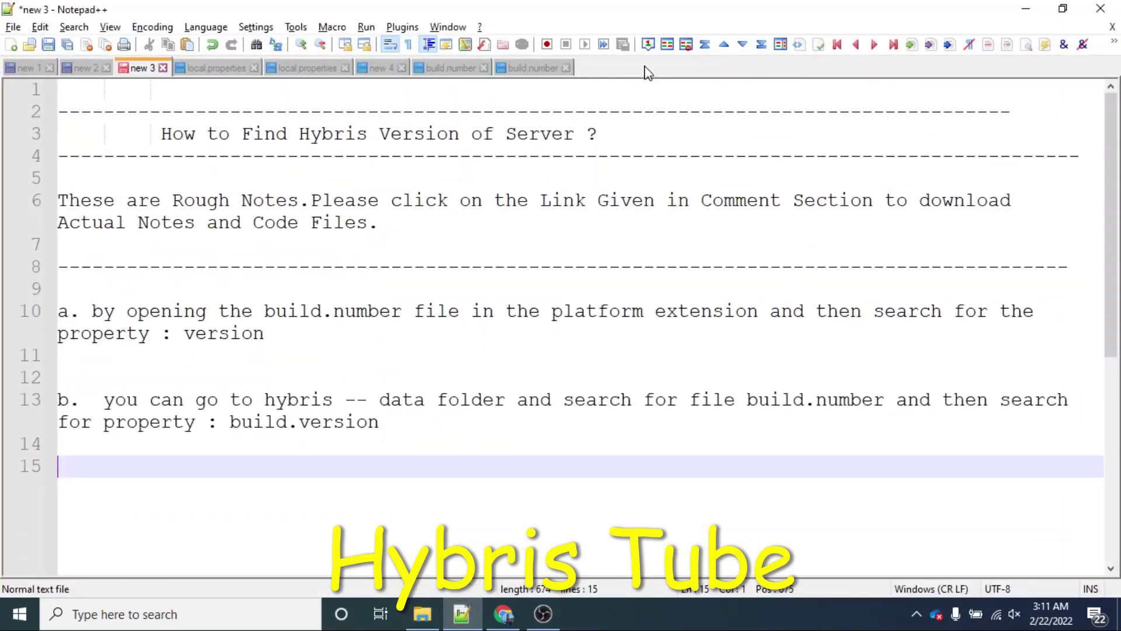
left_click(450, 68)
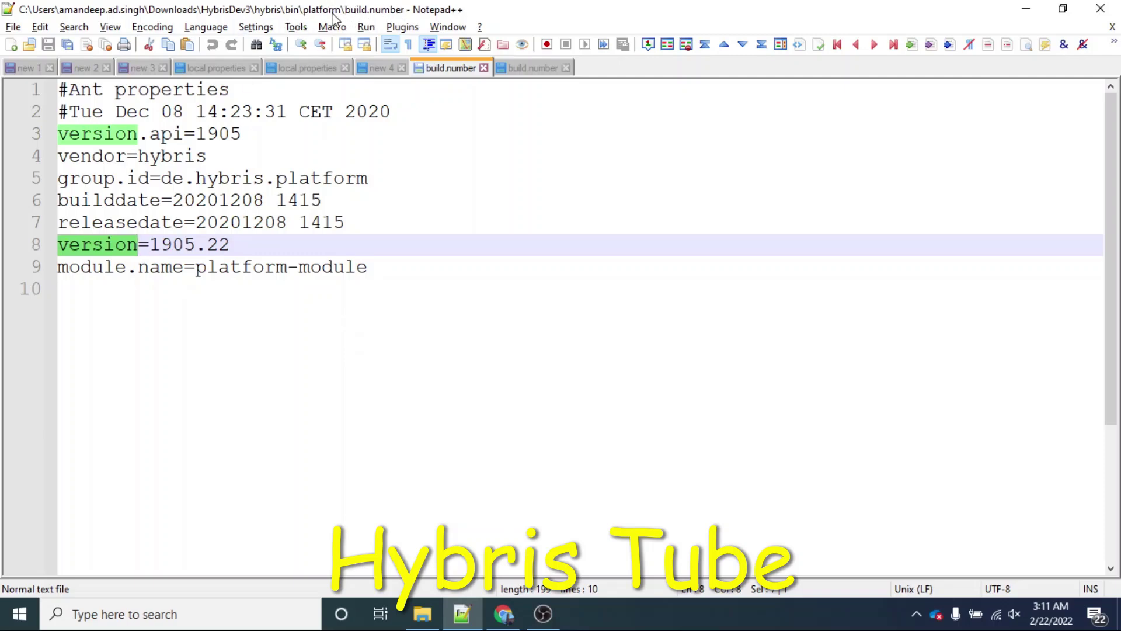
double_click(88, 247)
left_click(524, 69)
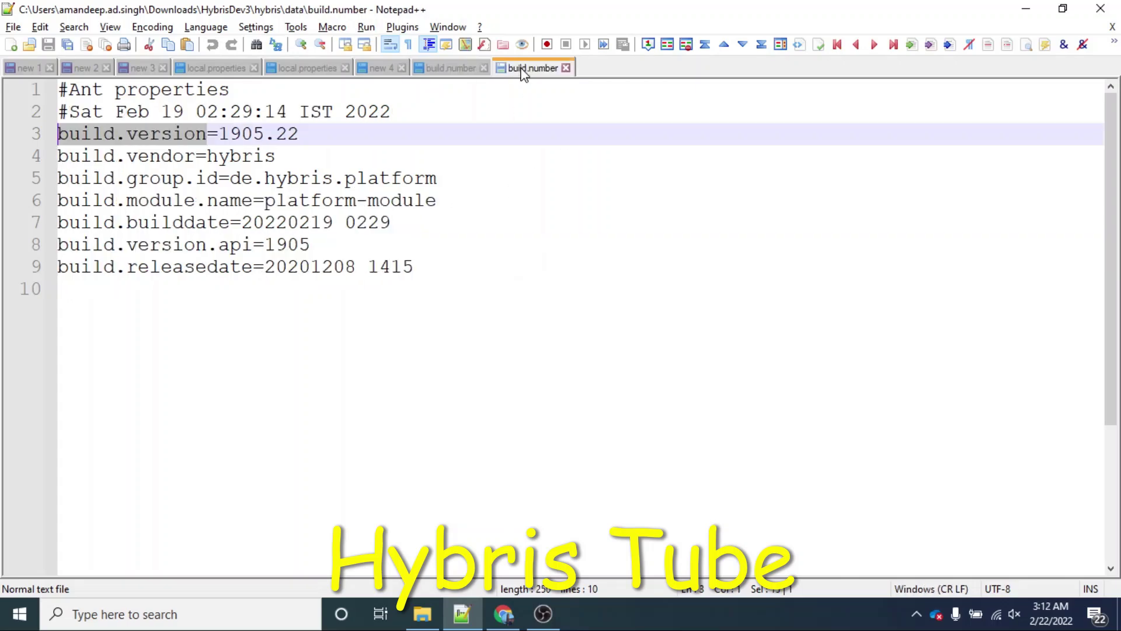
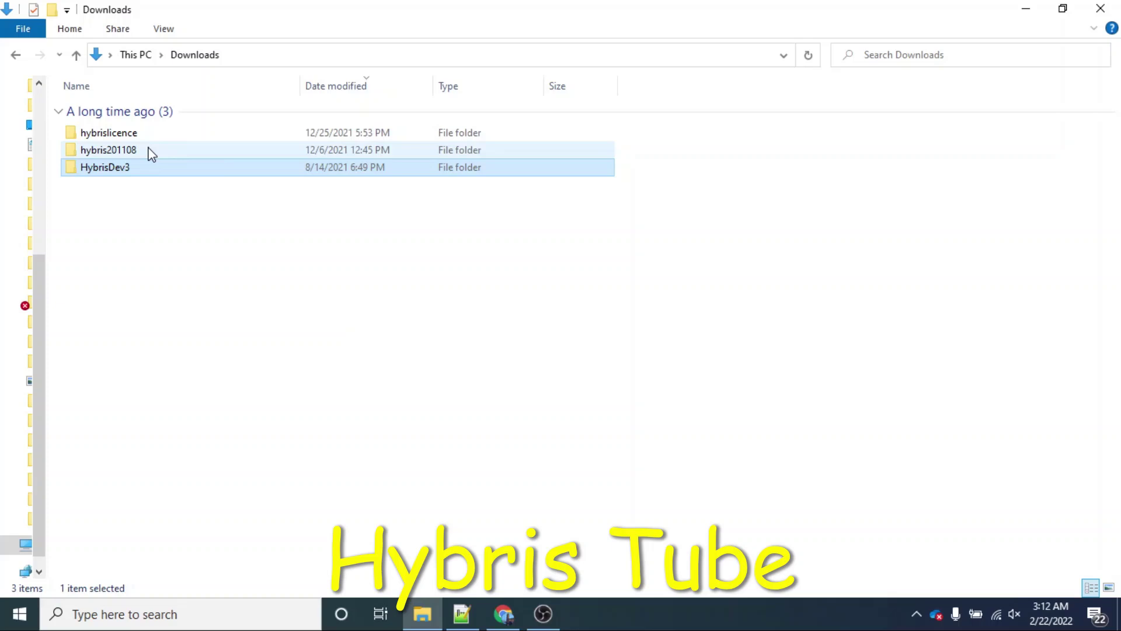
Open hybris201108\hybris\bin\platform\build.number in Notepad++ with Edit with Notepad++
double_click(149, 152)
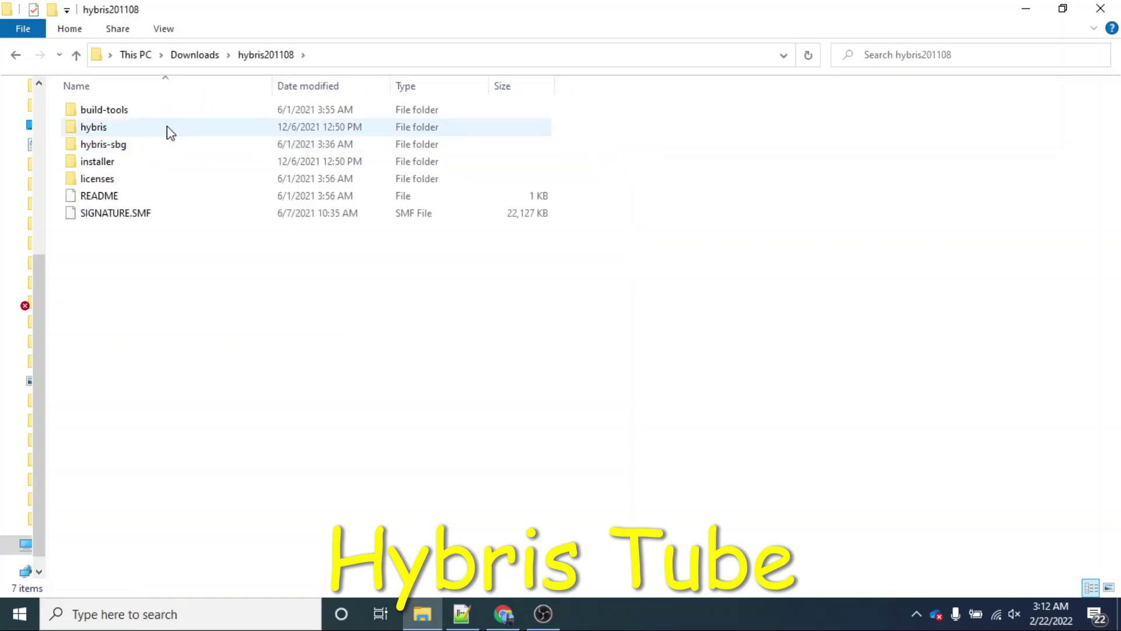
double_click(168, 131)
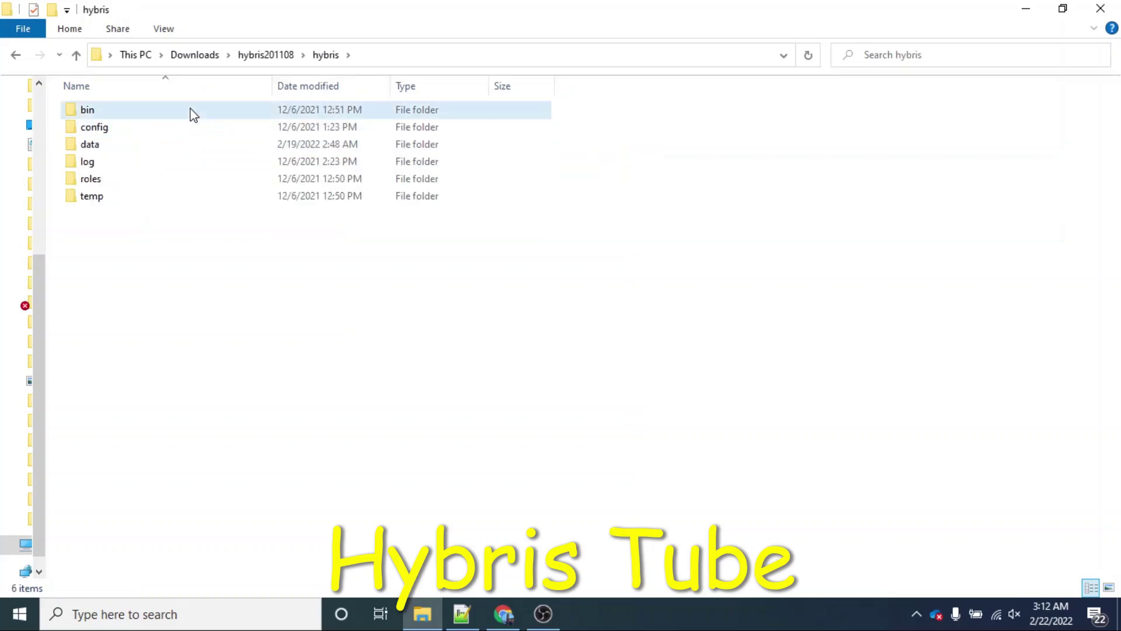
double_click(190, 111)
double_click(174, 150)
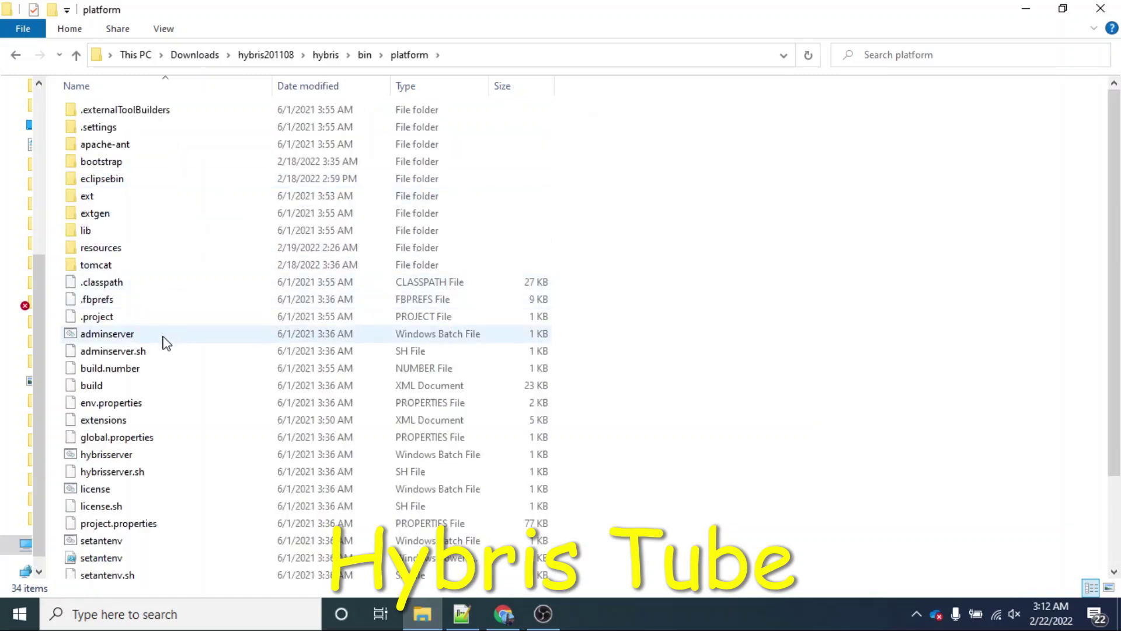
left_click(133, 386)
left_click(118, 374)
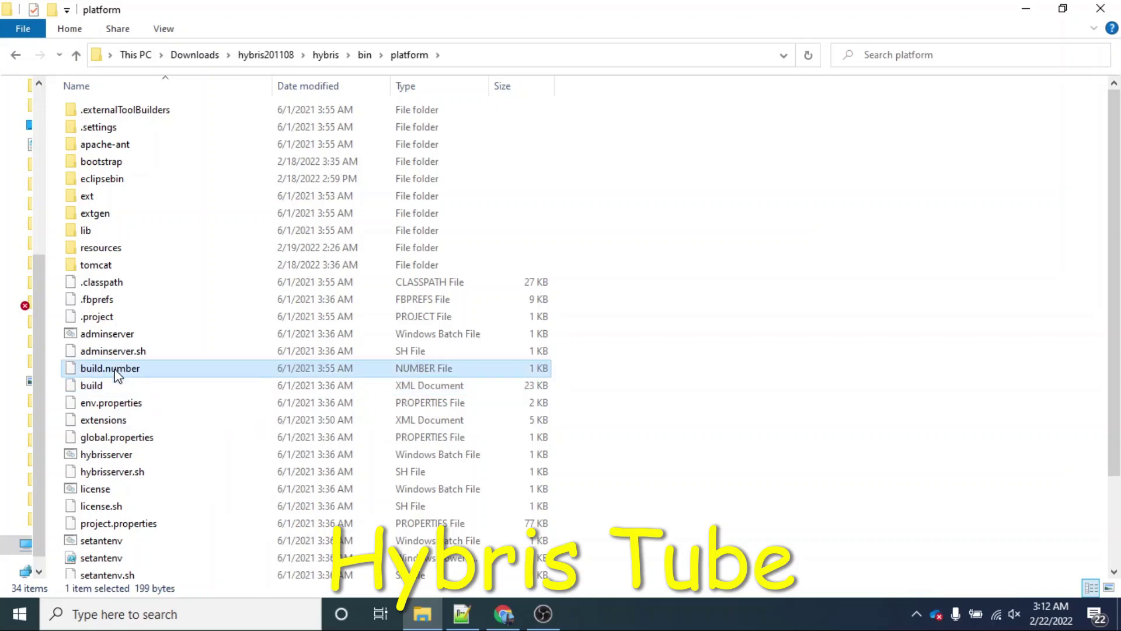
right_click(116, 372)
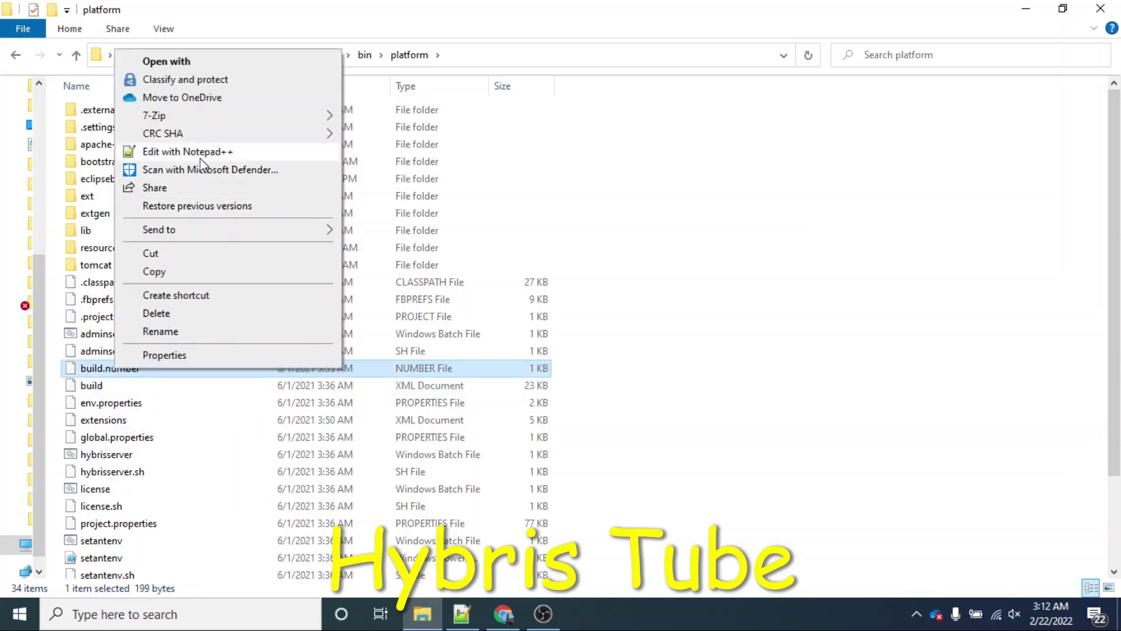
left_click(198, 153)
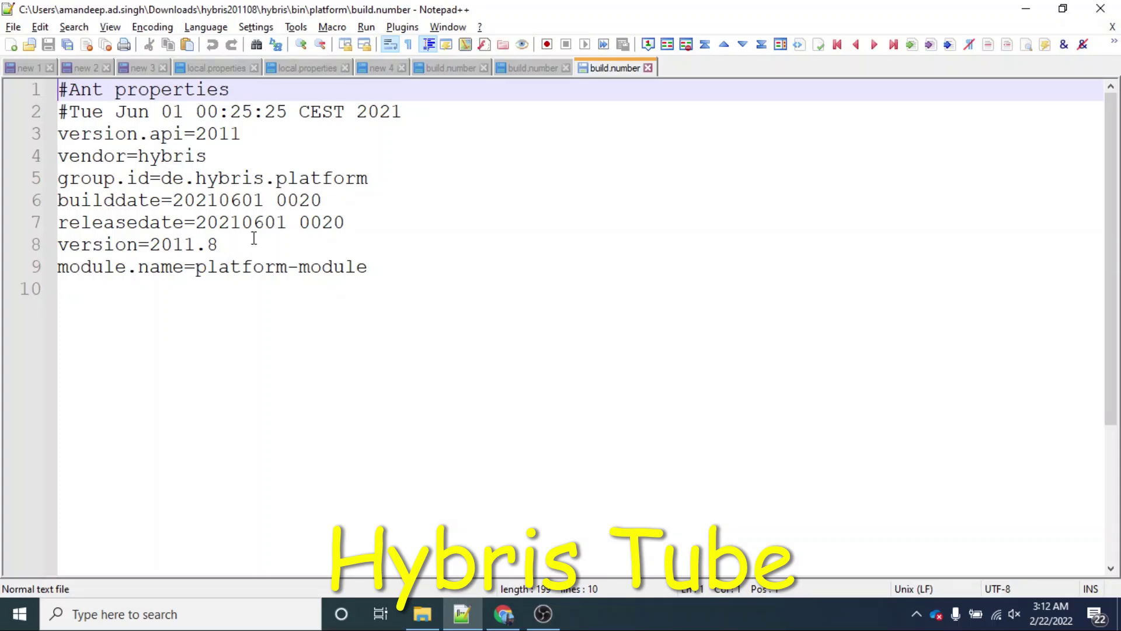
Highlight the version lines in both build.number tabs: 2011.8 versus 1905.22
left_click_drag(242, 244, 48, 244)
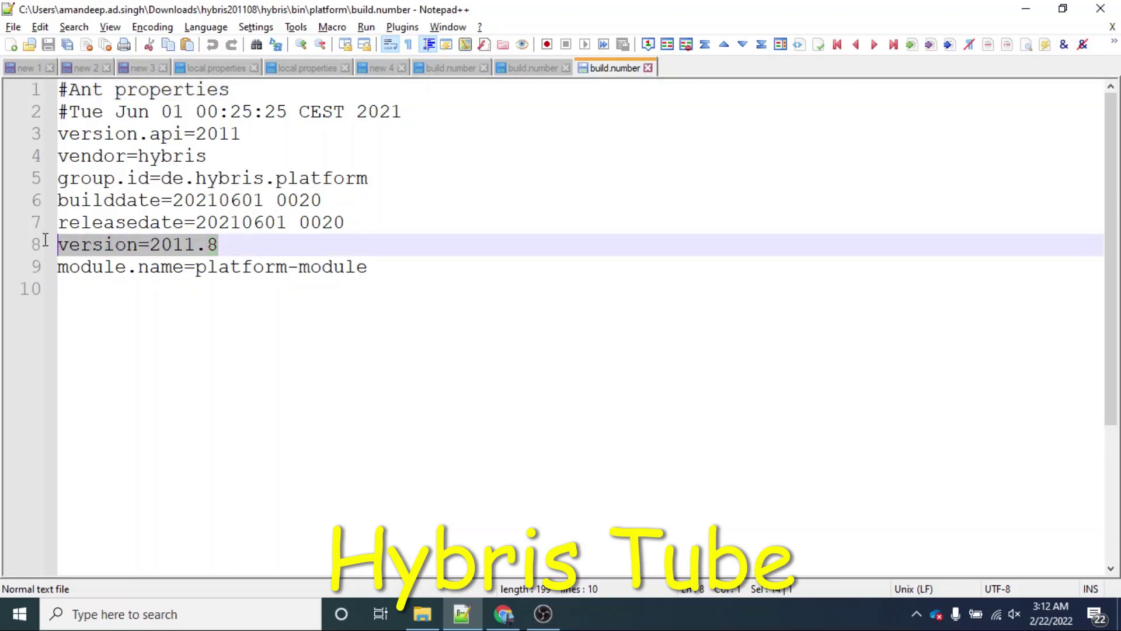
left_click(443, 69)
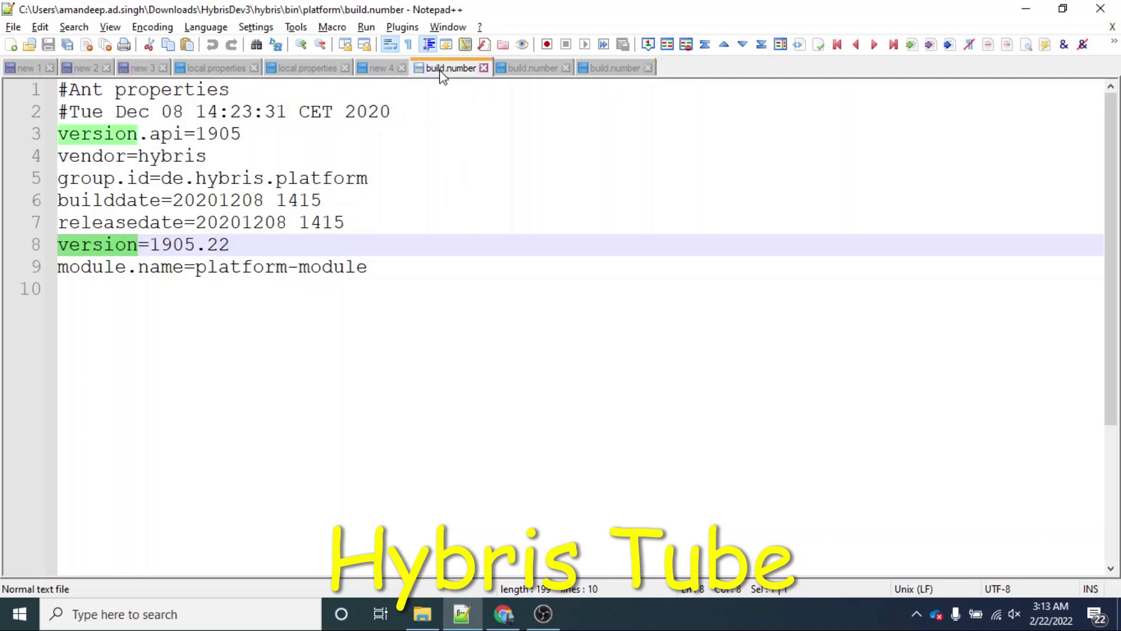
left_click_drag(253, 244, 59, 244)
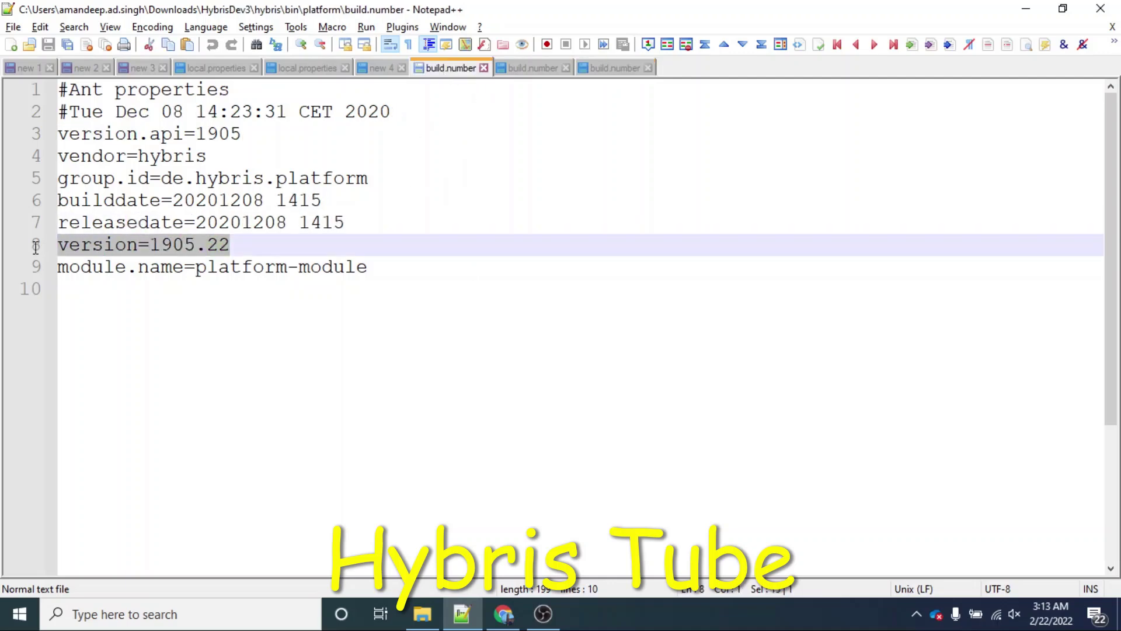
left_click(610, 69)
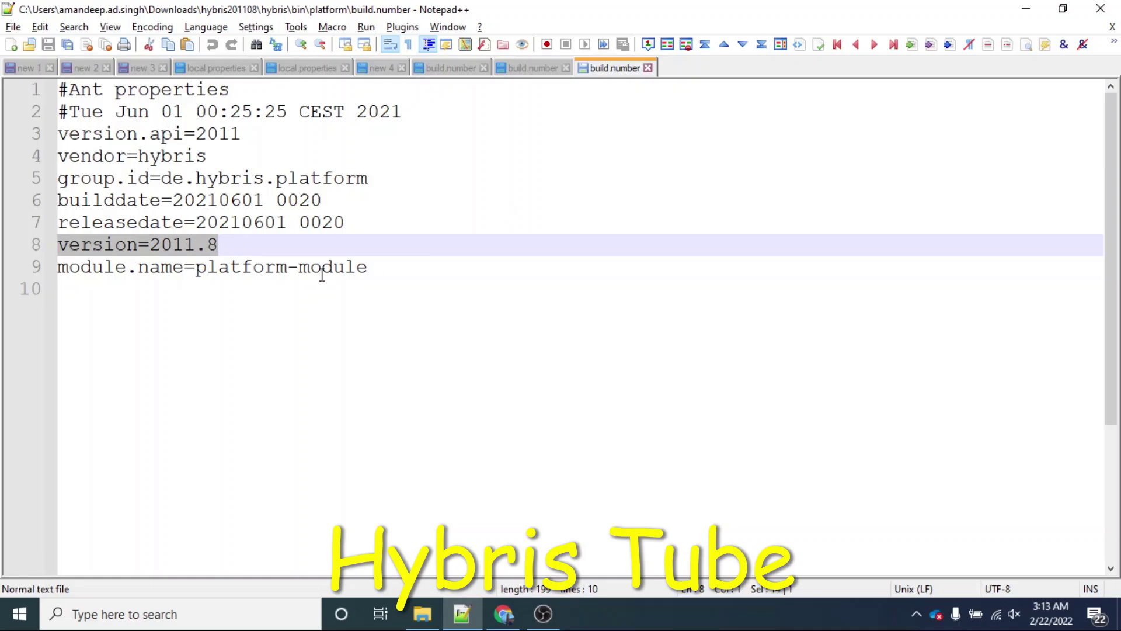
left_click_drag(253, 256, 56, 239)
Open the hybris\data build.number file in Notepad++
left_click(423, 614)
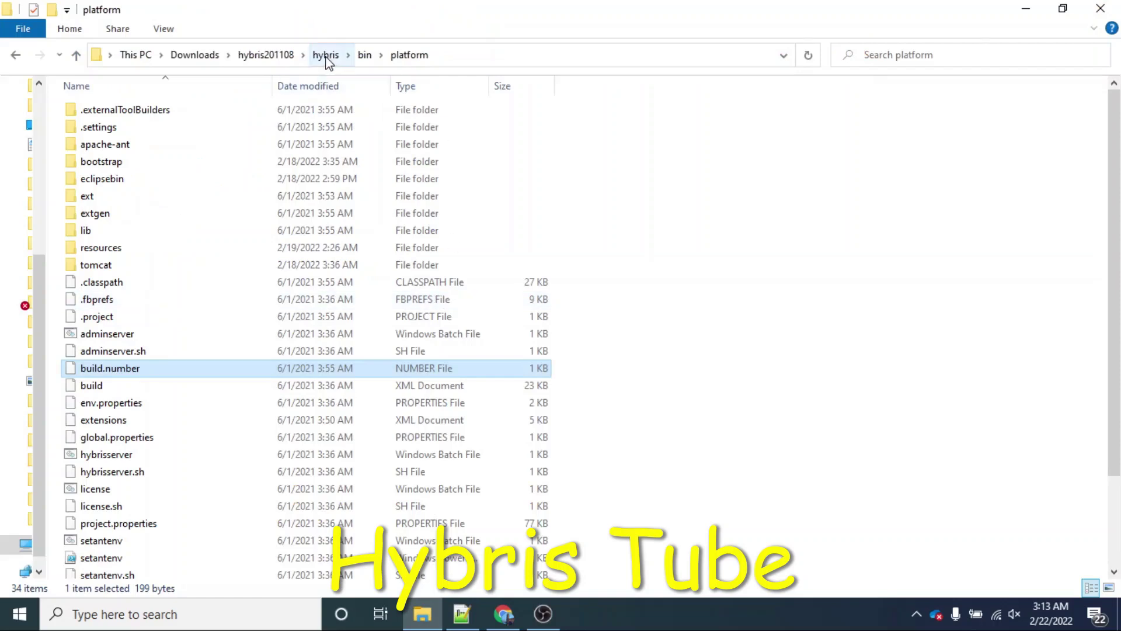
left_click(325, 55)
double_click(161, 147)
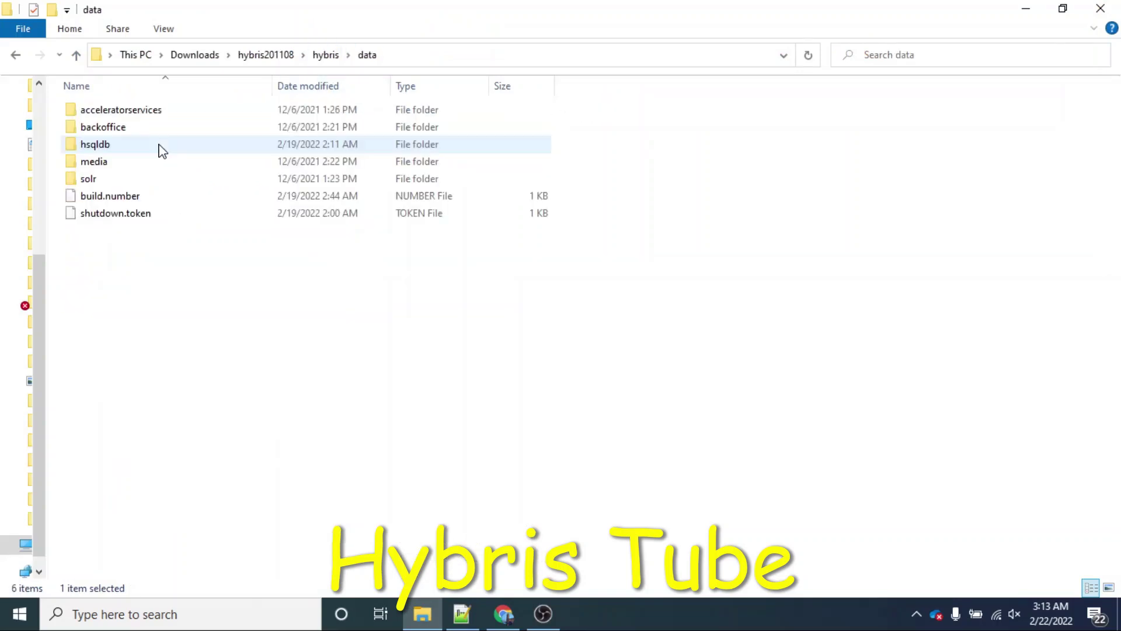
left_click(127, 202)
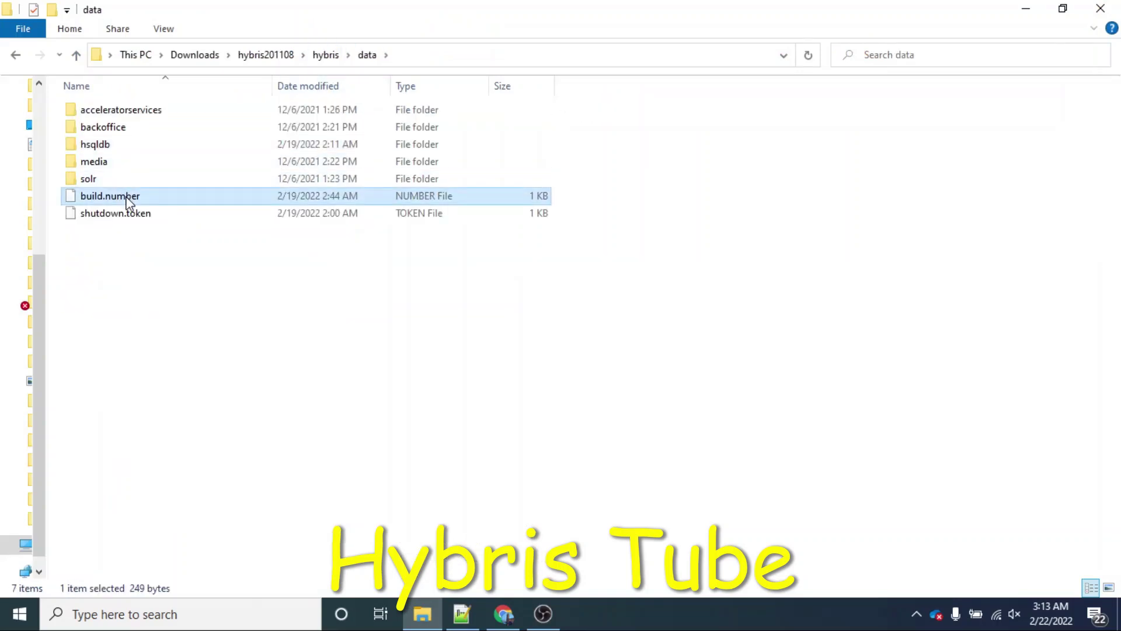
right_click(128, 199)
left_click(216, 299)
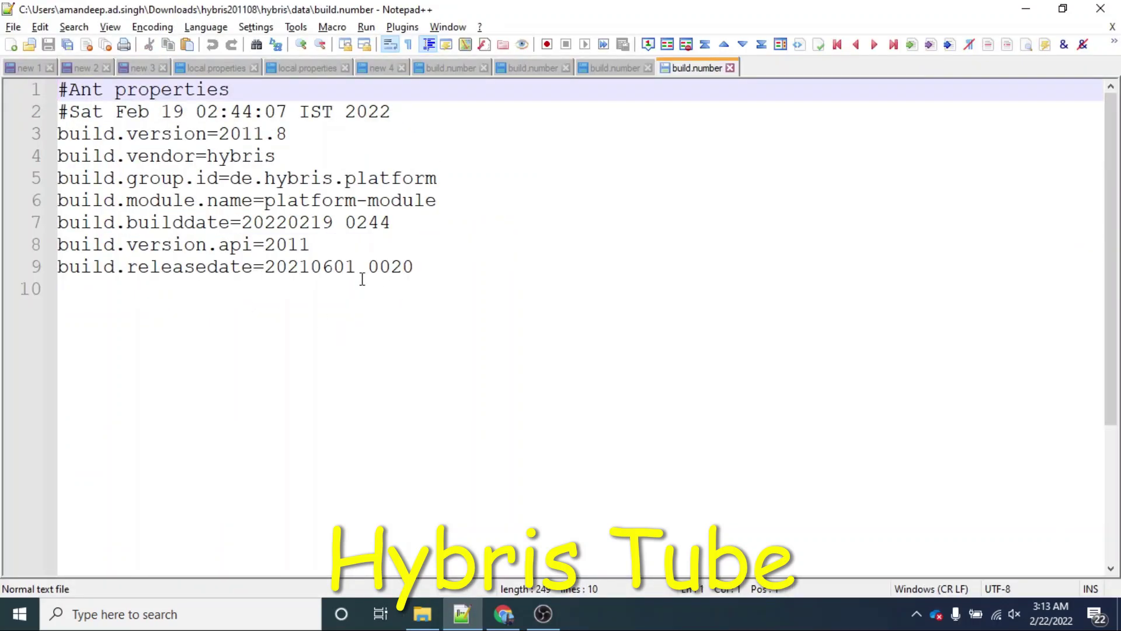
Highlight the build.version=2011.8 line in the data build.number file
left_click_drag(321, 133, 46, 133)
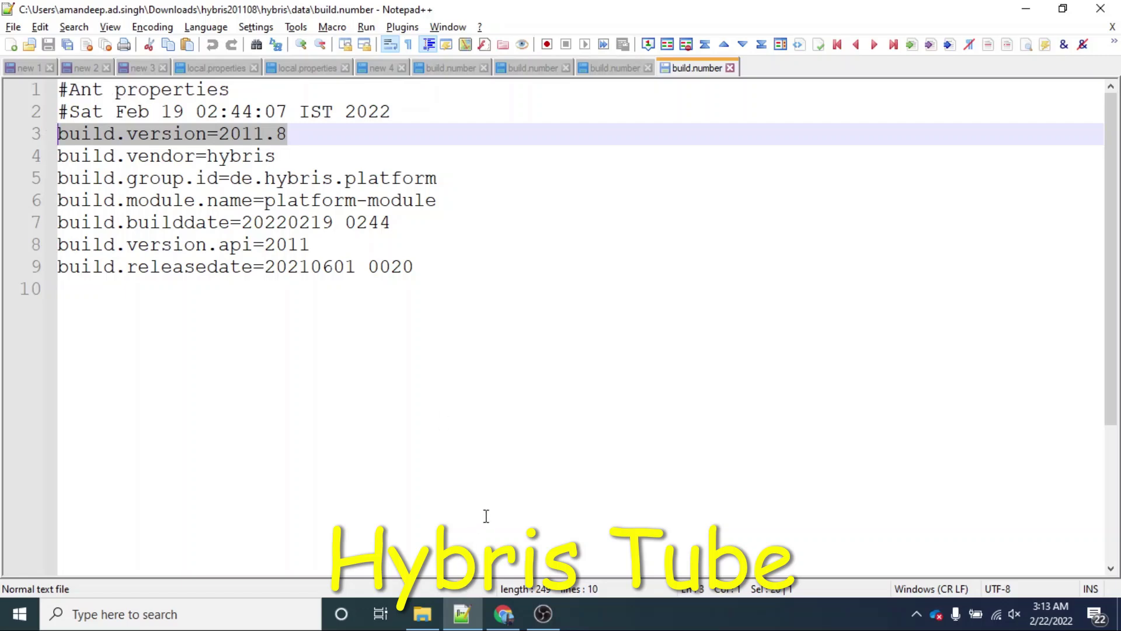
Browse to Downloads\HybrisDev3\hybris\bin\platform in File Explorer
left_click(425, 615)
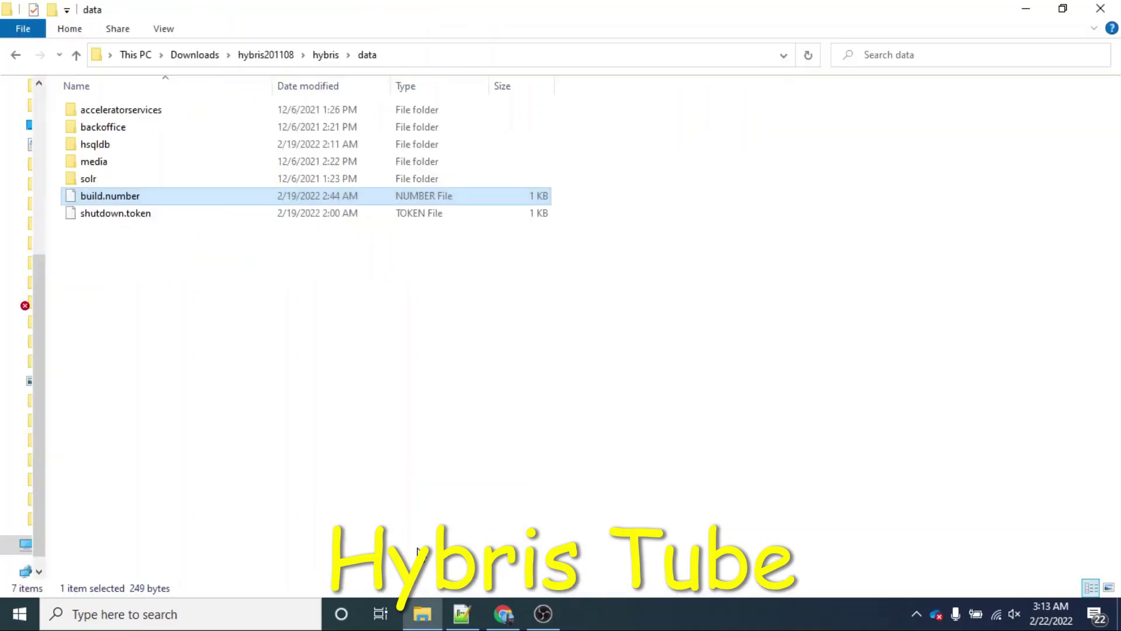
left_click(201, 56)
double_click(114, 169)
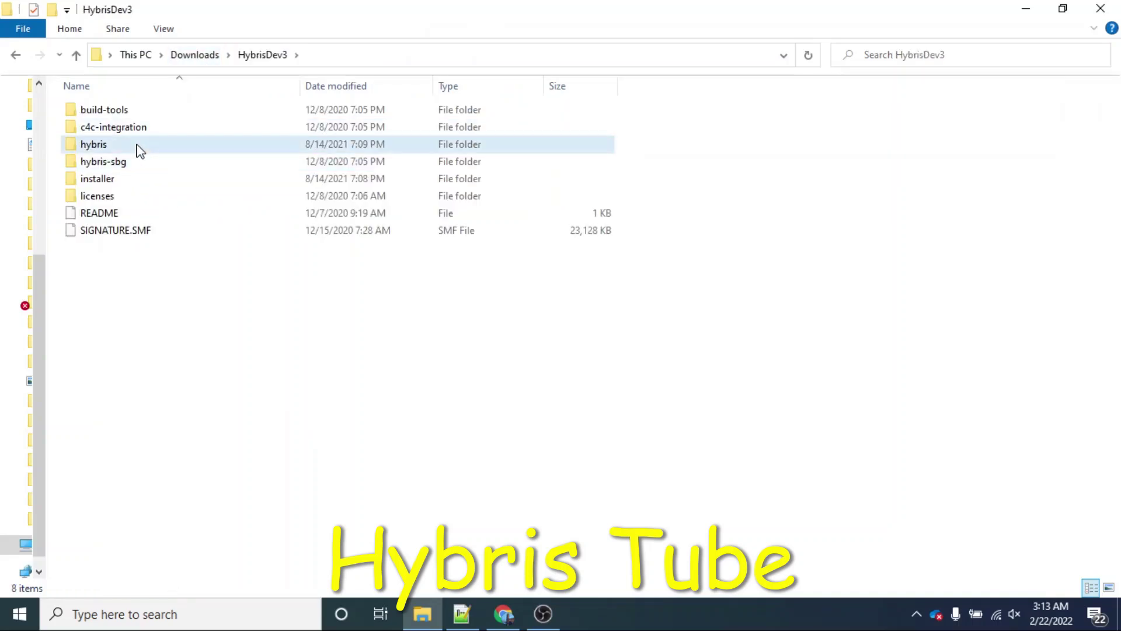
double_click(138, 146)
double_click(175, 111)
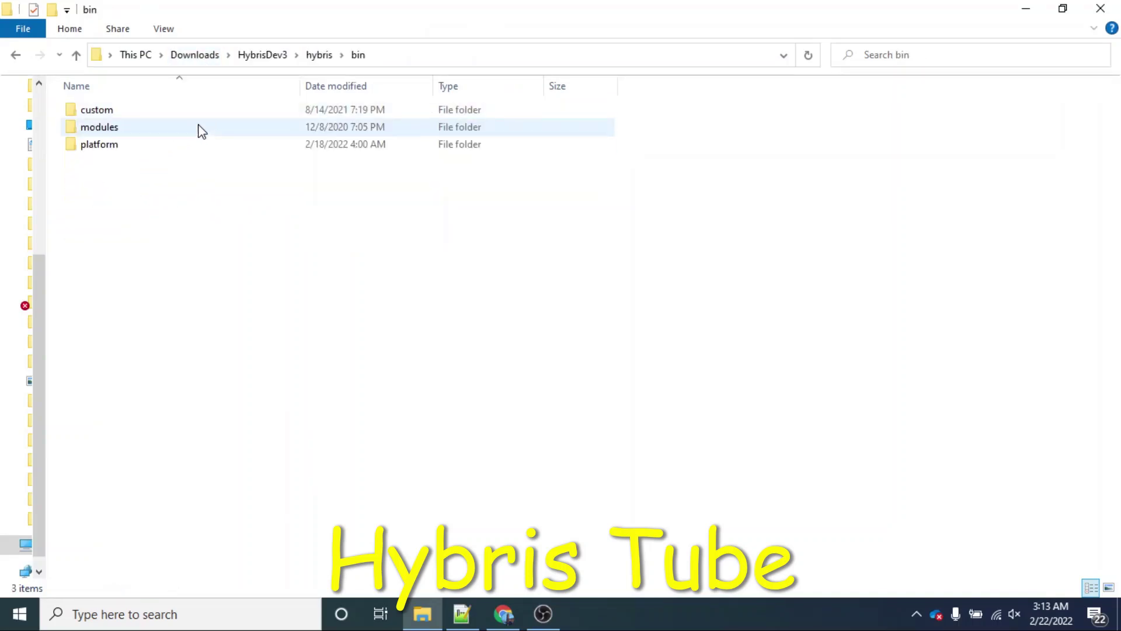
double_click(187, 150)
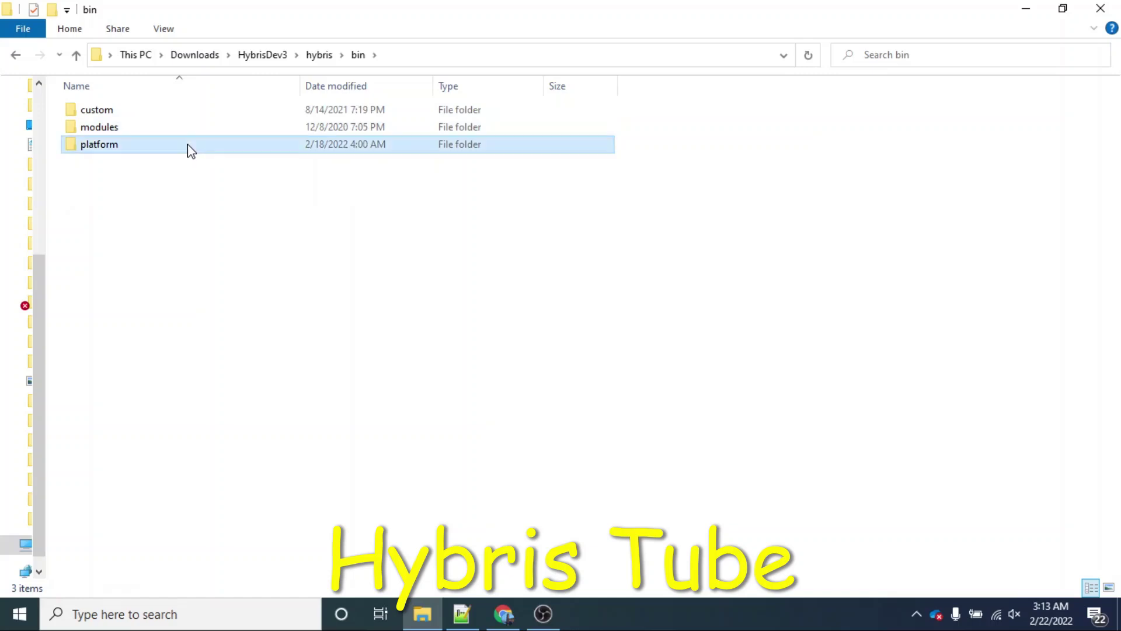
Launch a Command Prompt there with cmd in the address bar and type setantenv.bat
left_click(480, 58)
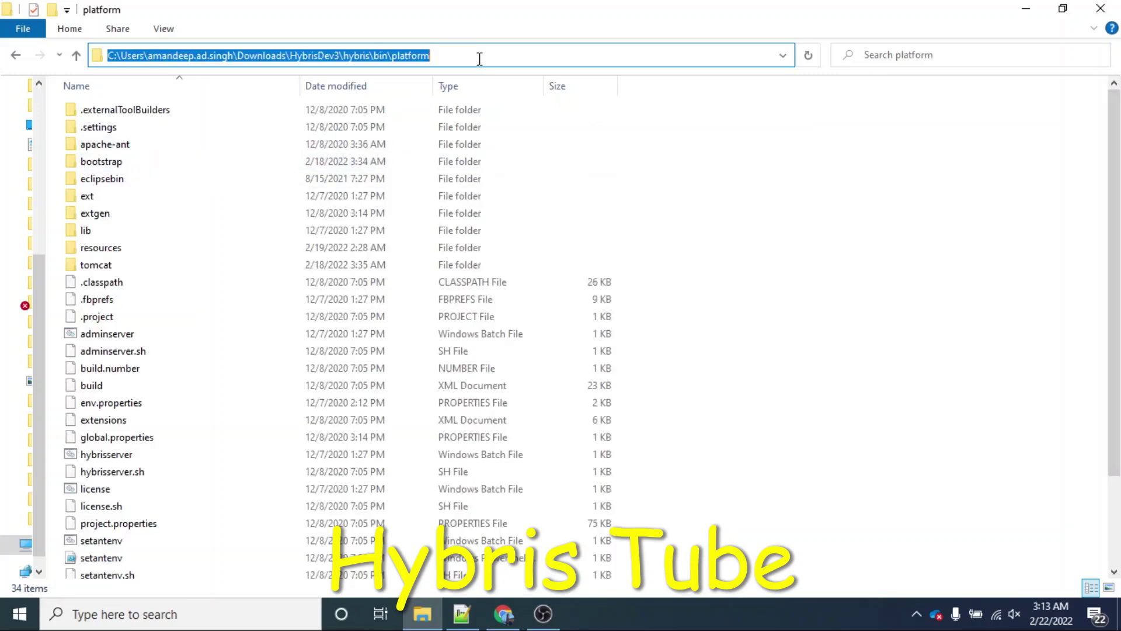
type("cmd")
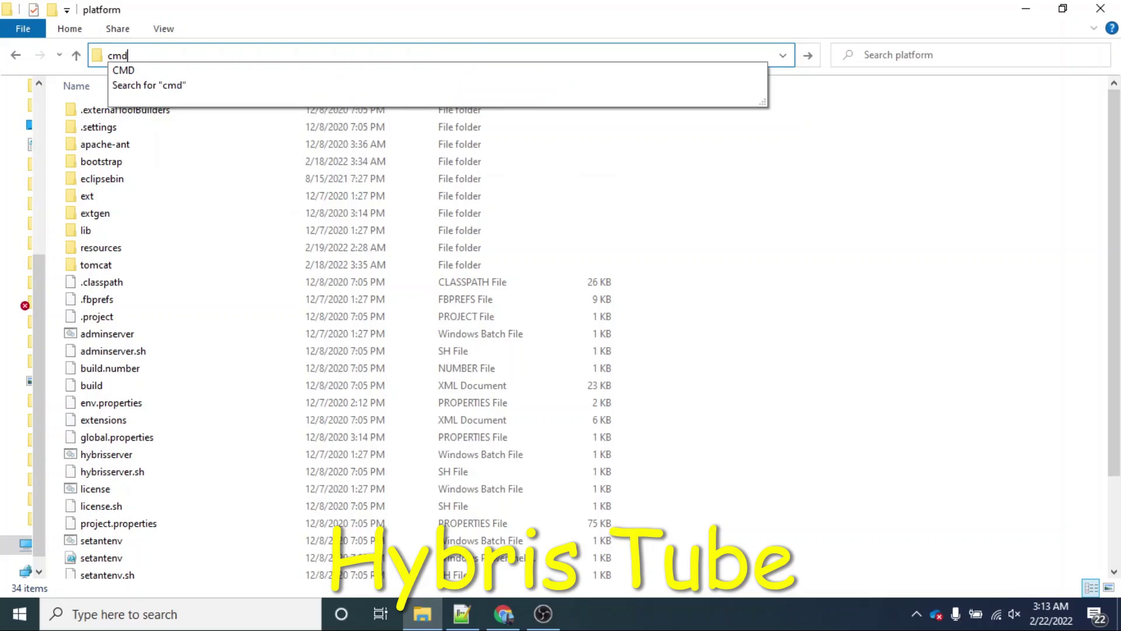
key("Return")
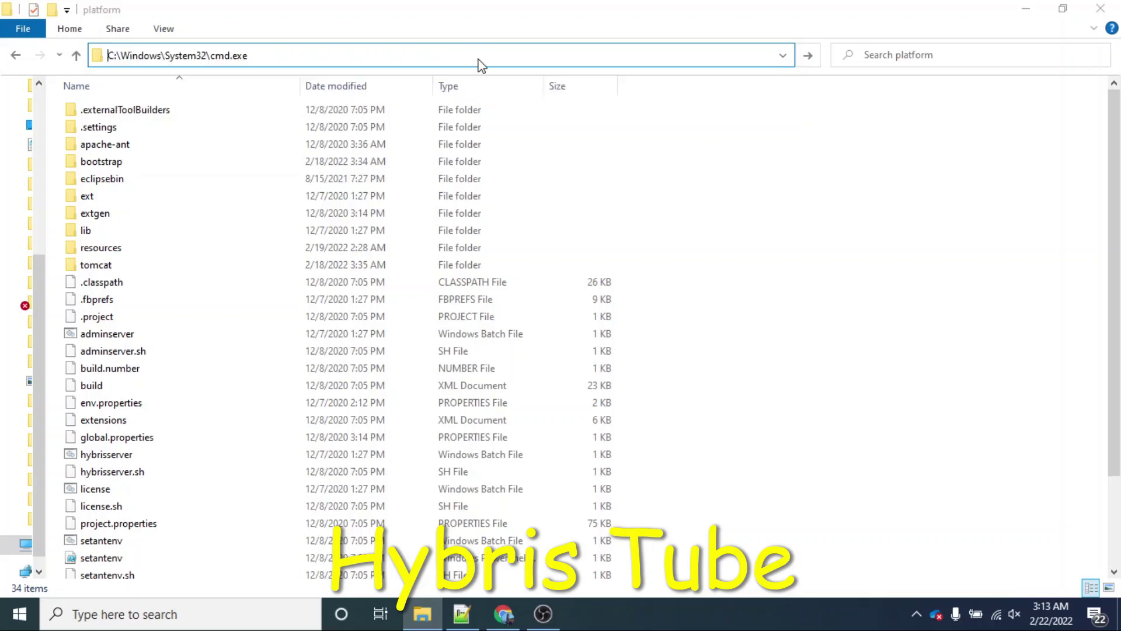
type("se")
type("tantenv.bat")
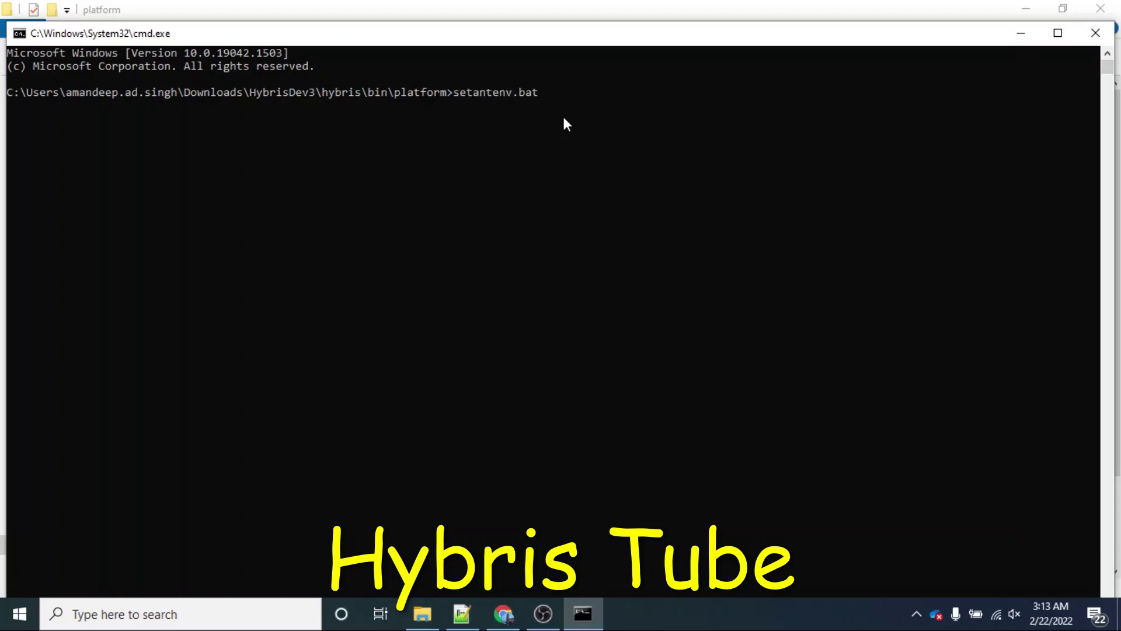
Run setantenv.bat (Apache Ant 1.10.9), maximize the console, and run ant -p
key("Return")
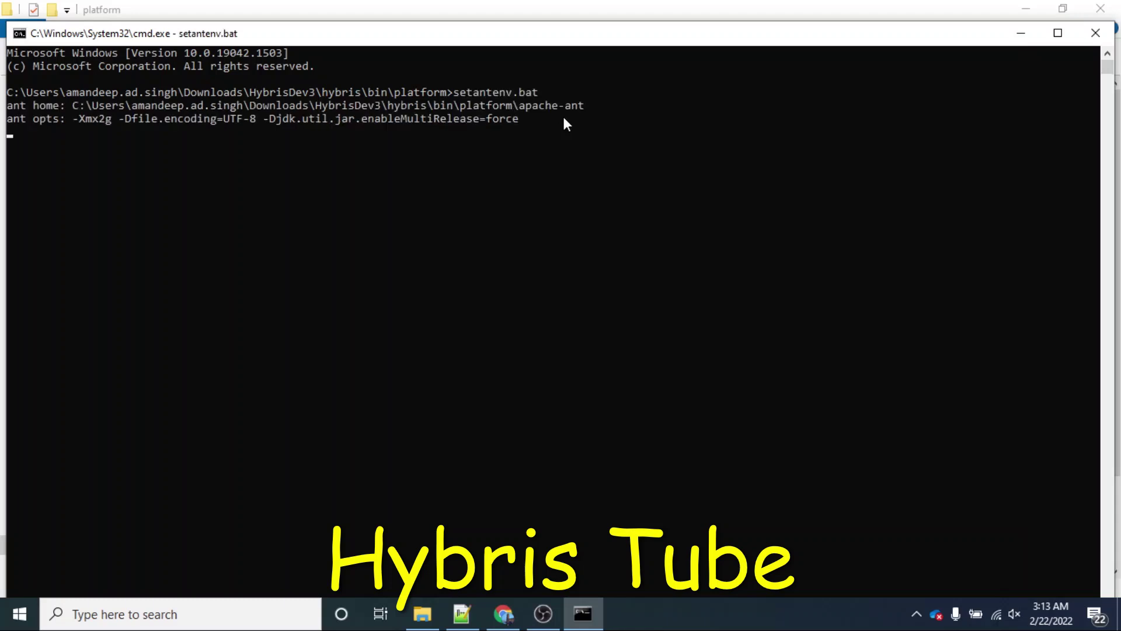
type("a")
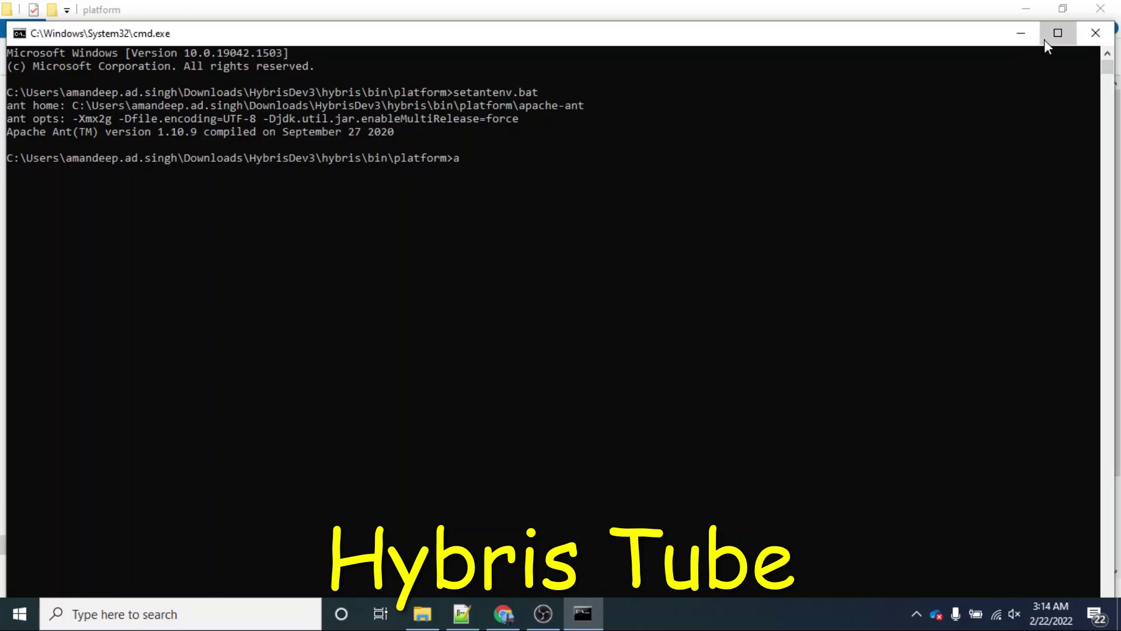
left_click(1052, 35)
type("nt -p")
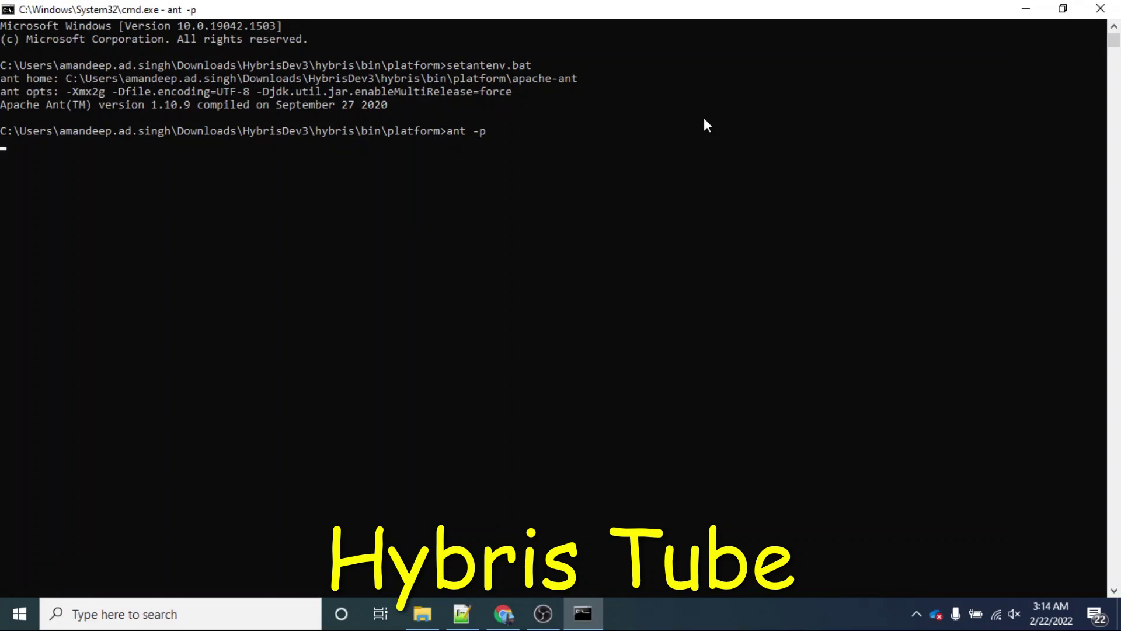
key("Return")
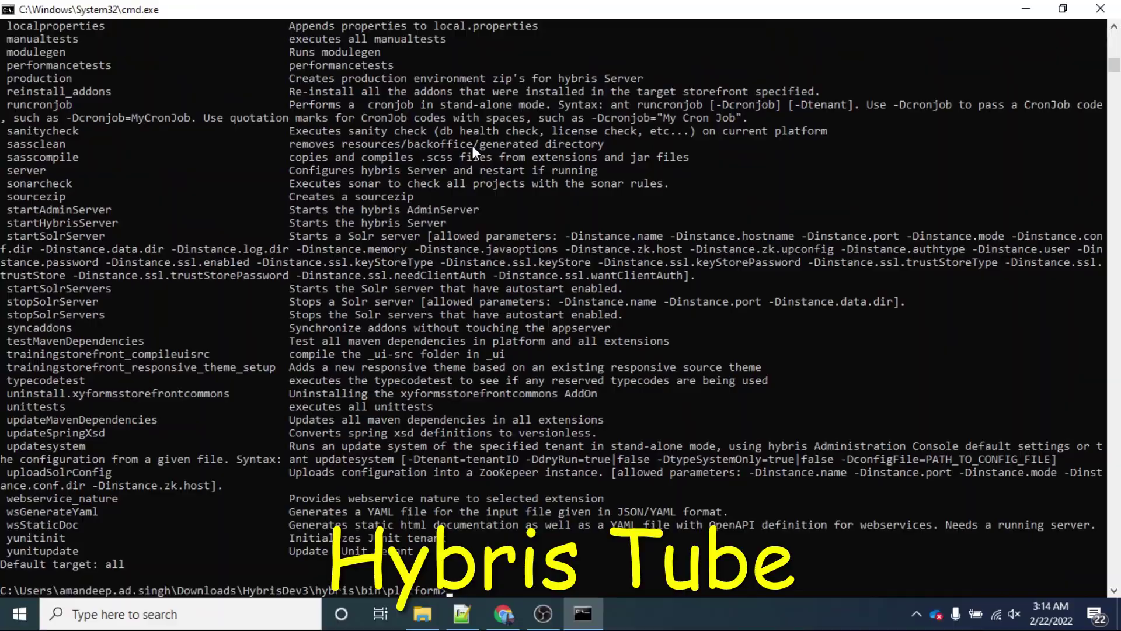
Scroll the ant -p output up to the hybris Platform version 1905.22 line
scroll(472, 146, "up", 20)
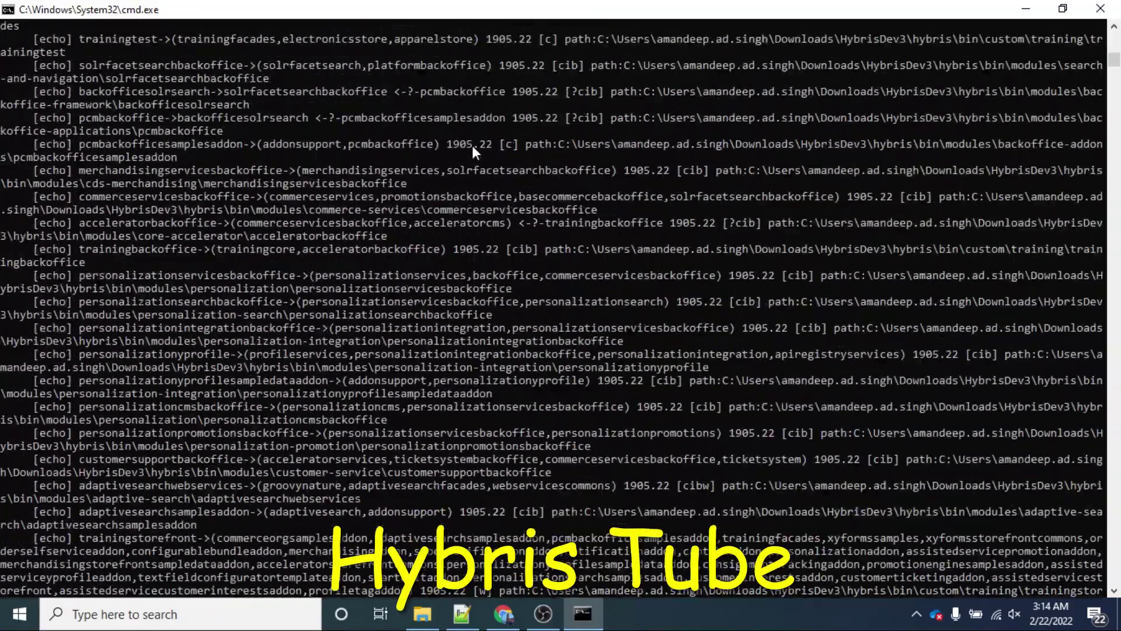
scroll(472, 145, "down", 5)
scroll(472, 145, "up", 12)
scroll(472, 144, "down", 10)
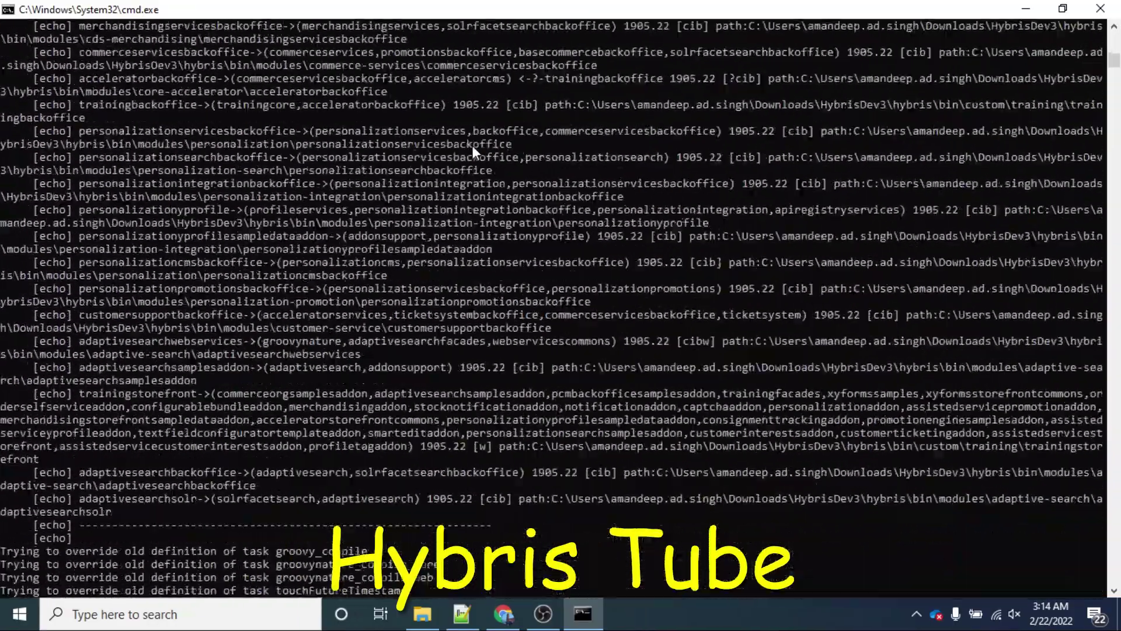
scroll(472, 145, "down", 10)
scroll(472, 145, "up", 20)
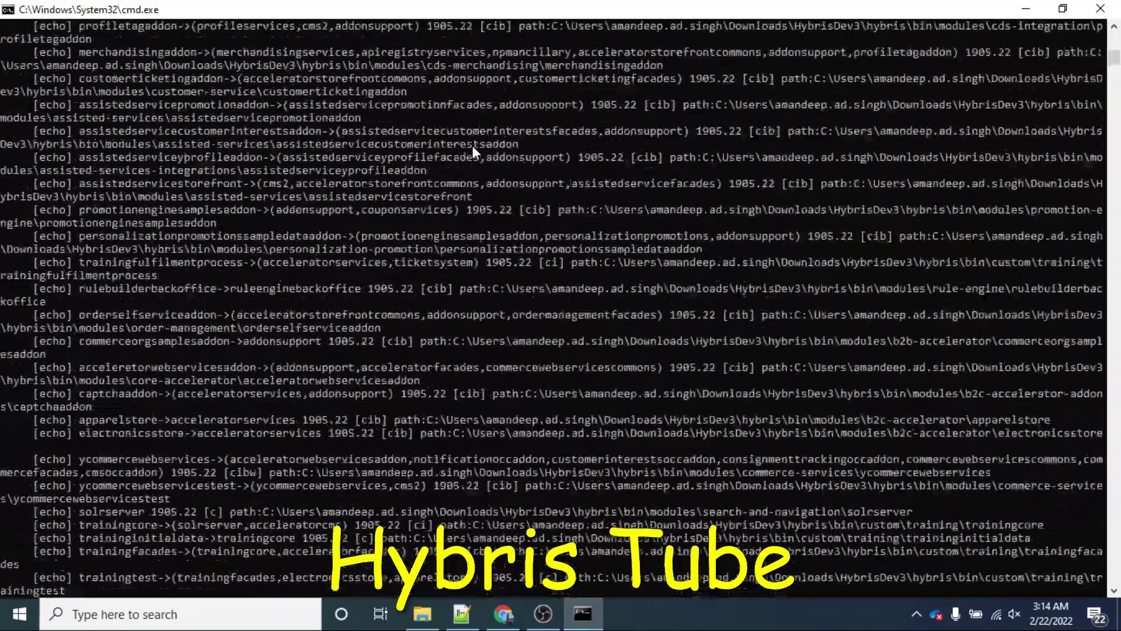
scroll(472, 146, "up", 20)
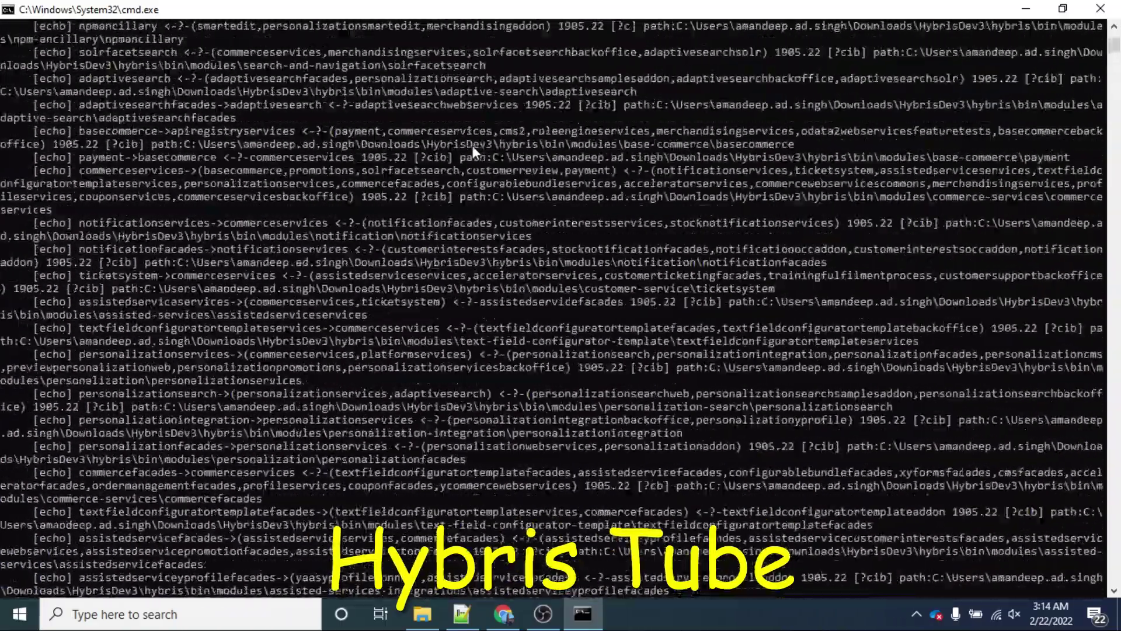
scroll(473, 147, "up", 8)
scroll(472, 147, "down", 11)
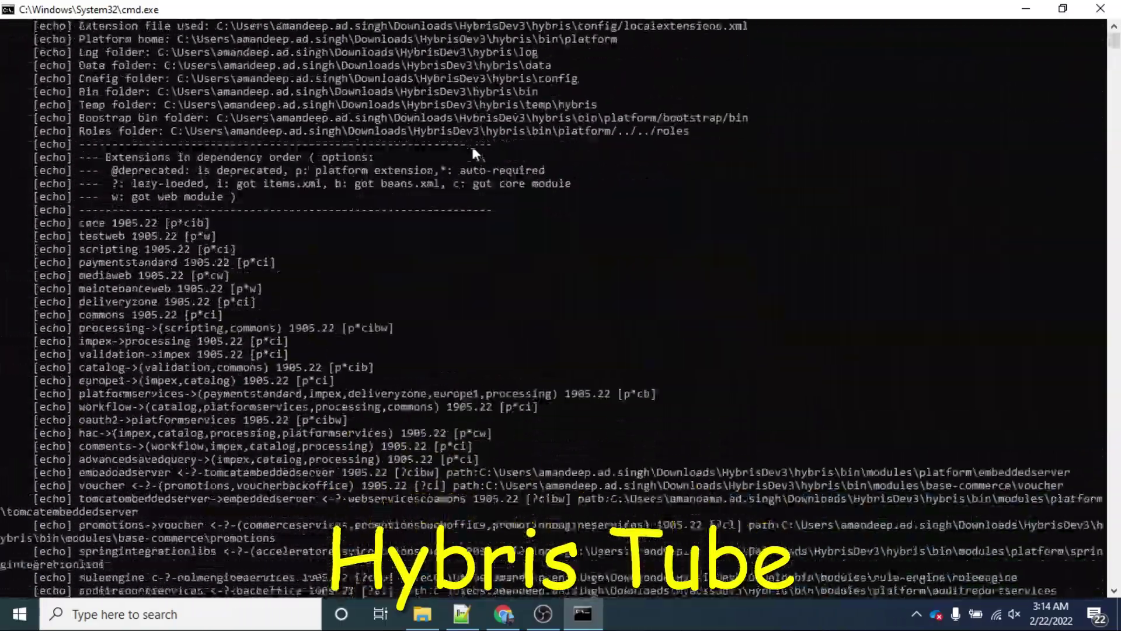
scroll(473, 147, "up", 10)
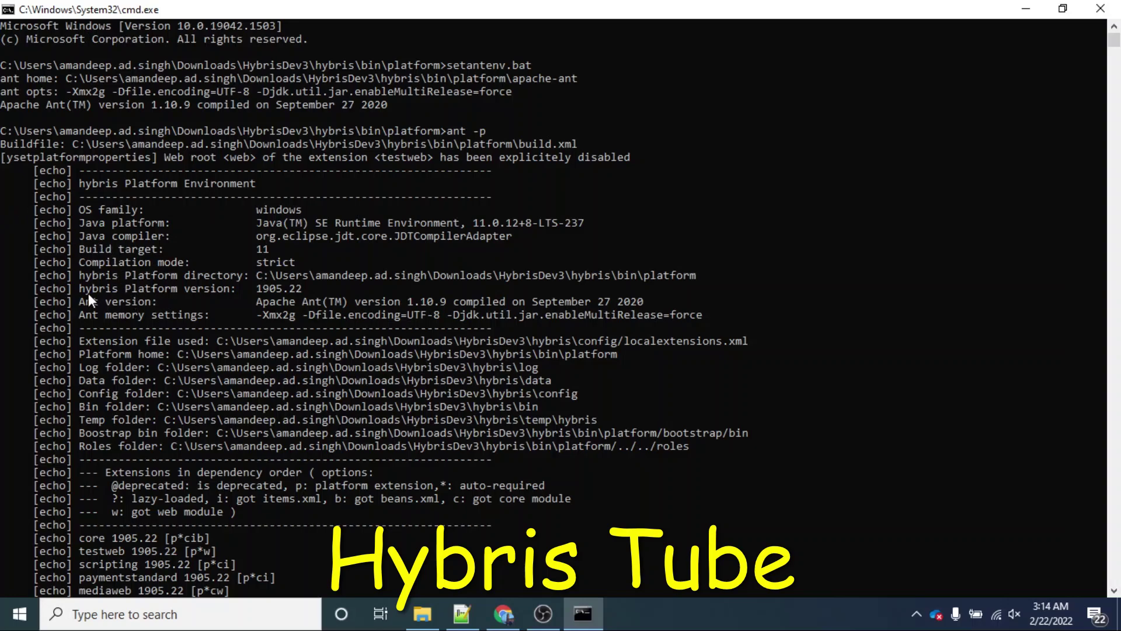
Copy the 'hybris Platform version:' label and highlight its value 1905.22
left_click_drag(80, 286, 223, 290)
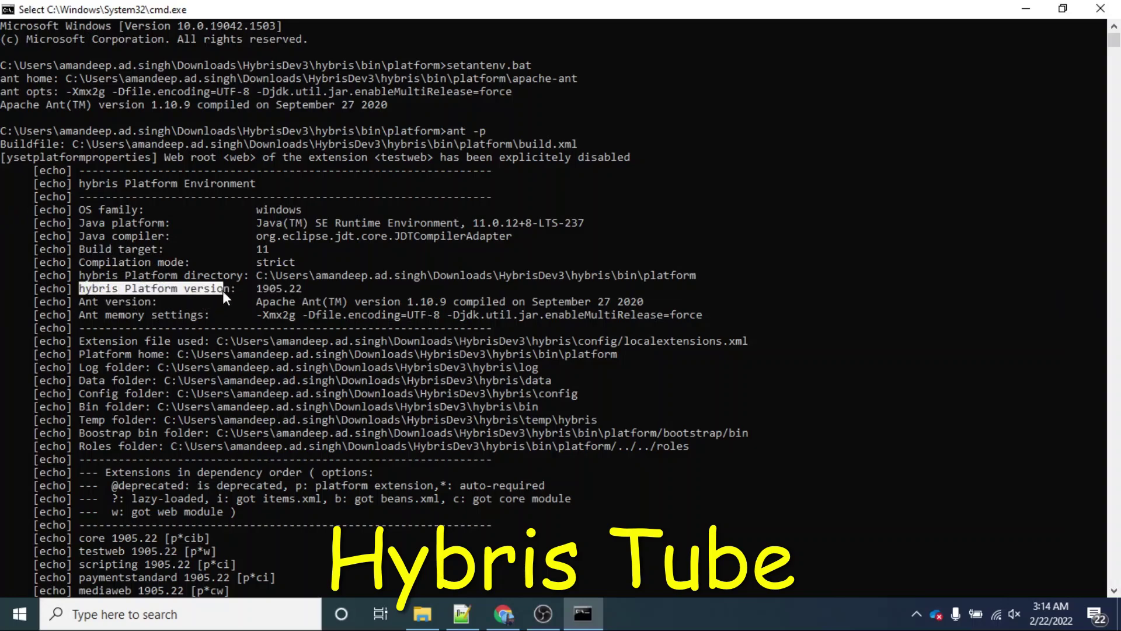
right_click(233, 289)
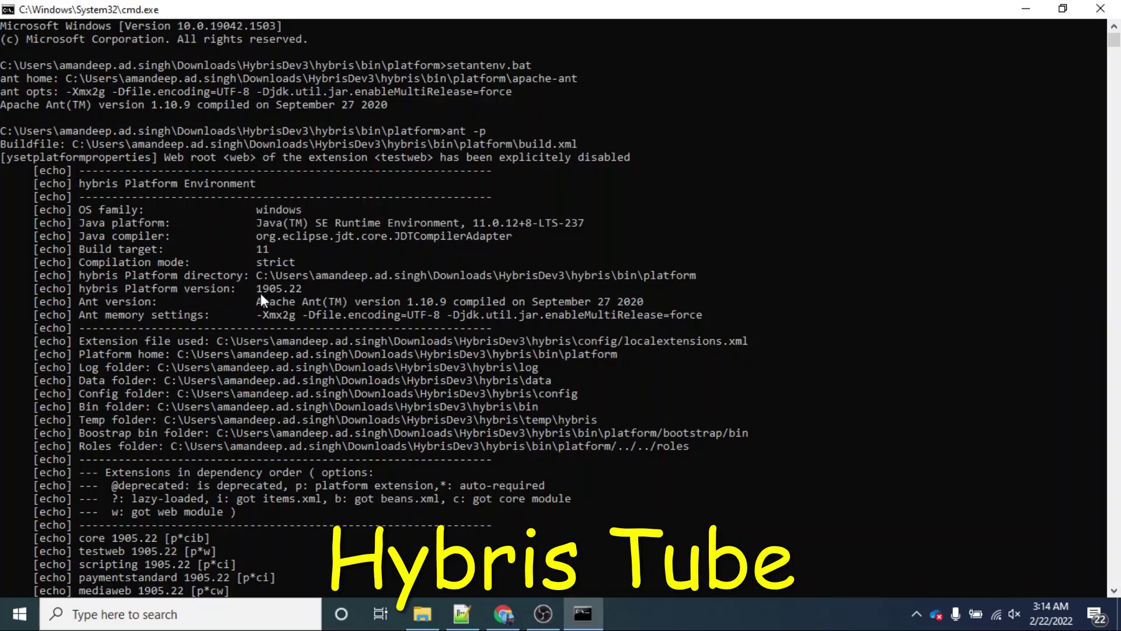
left_click_drag(258, 289, 299, 288)
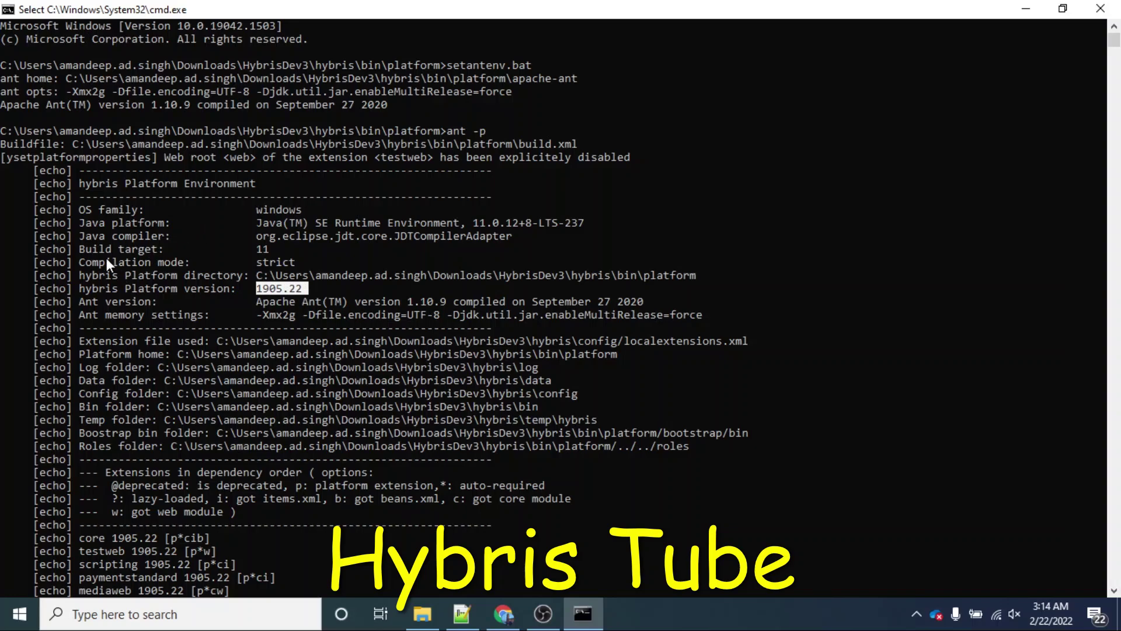
Highlight the Build target: 11 line and the full hybris Platform version line
left_click_drag(78, 249, 285, 252)
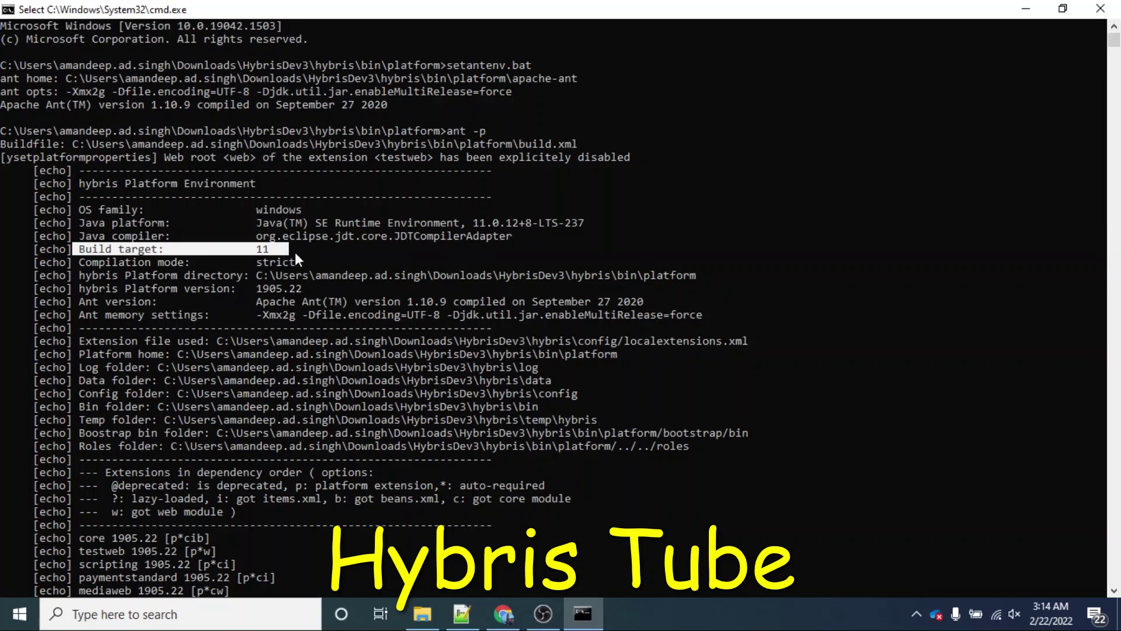
left_click(294, 251)
left_click_drag(241, 246, 72, 250)
left_click_drag(77, 288, 339, 291)
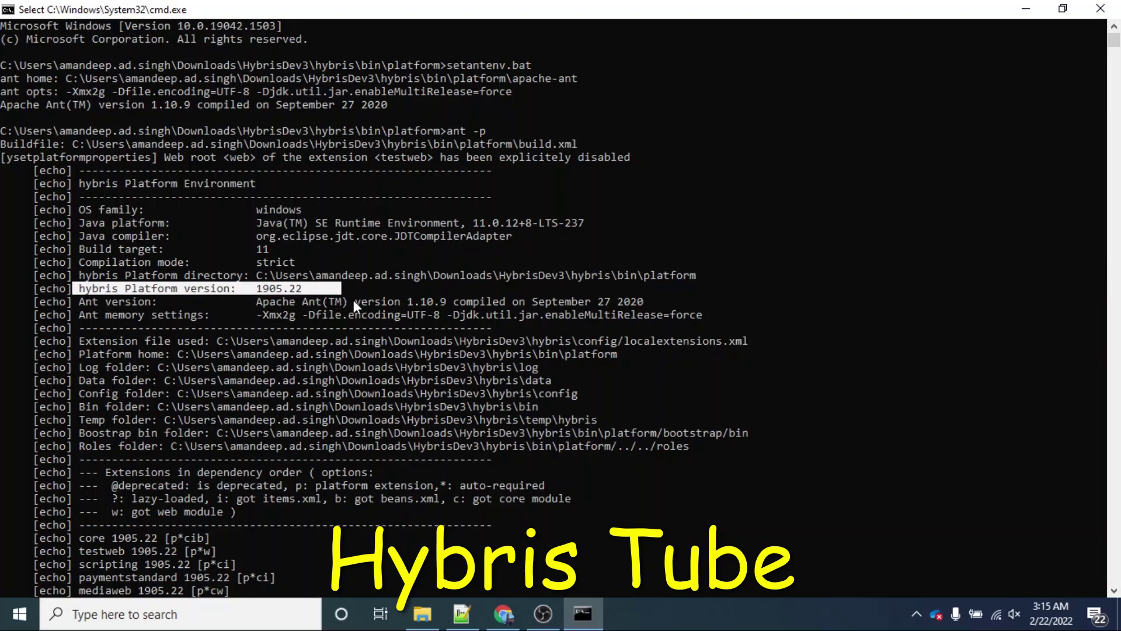
left_click(462, 614)
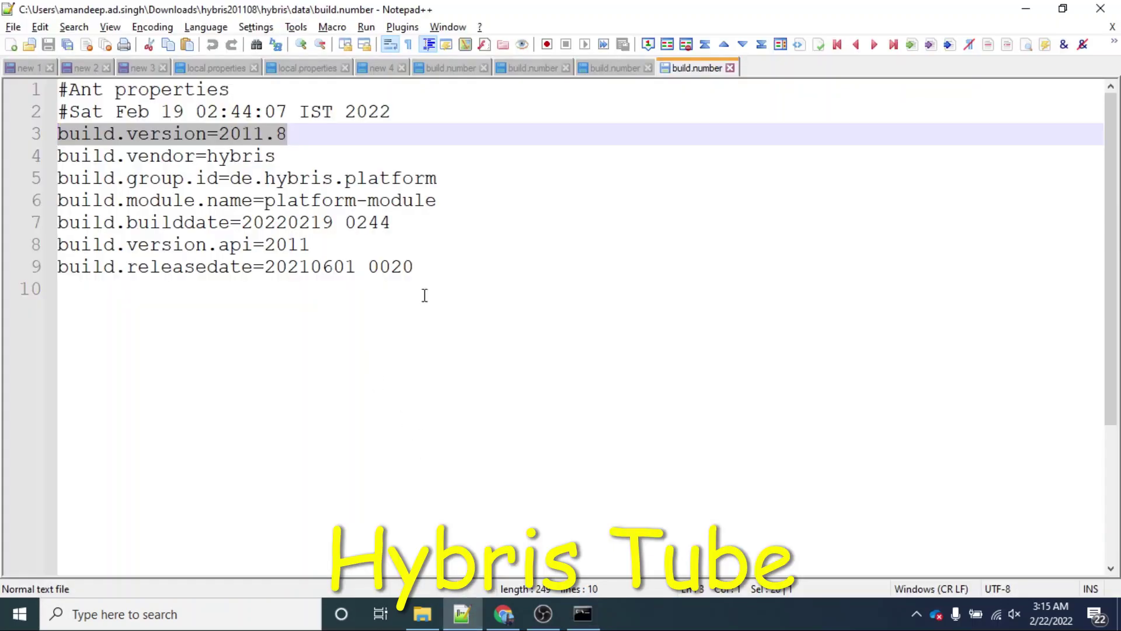
In the 'new 3' notes, add 'c. fire the command ant -p and search for the property : hybris Platform version:'
left_click(144, 68)
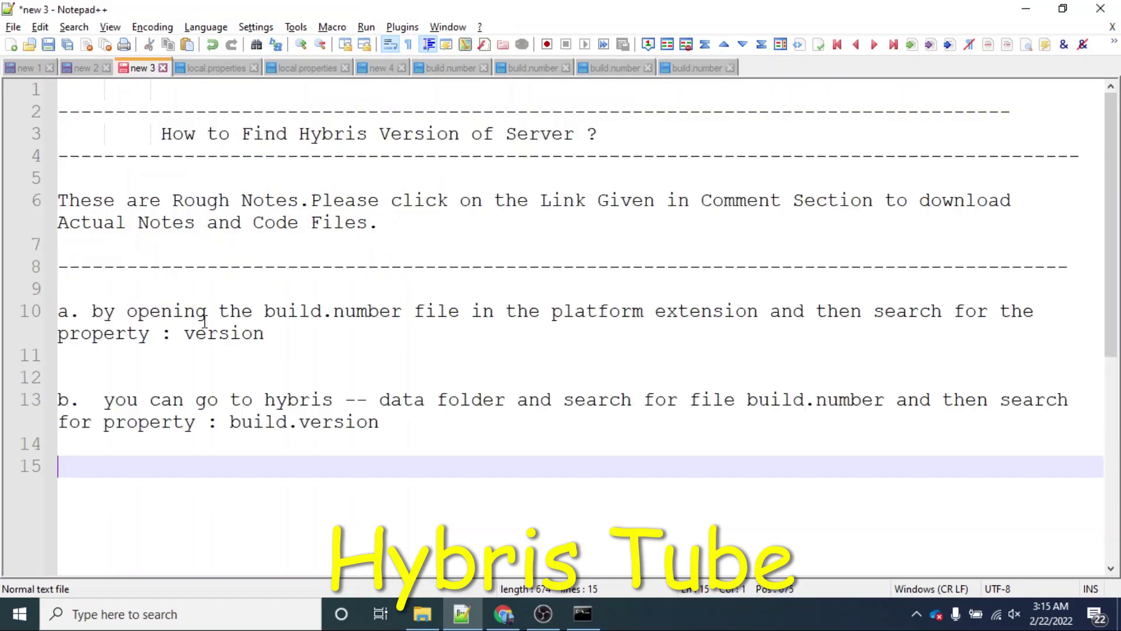
type("c")
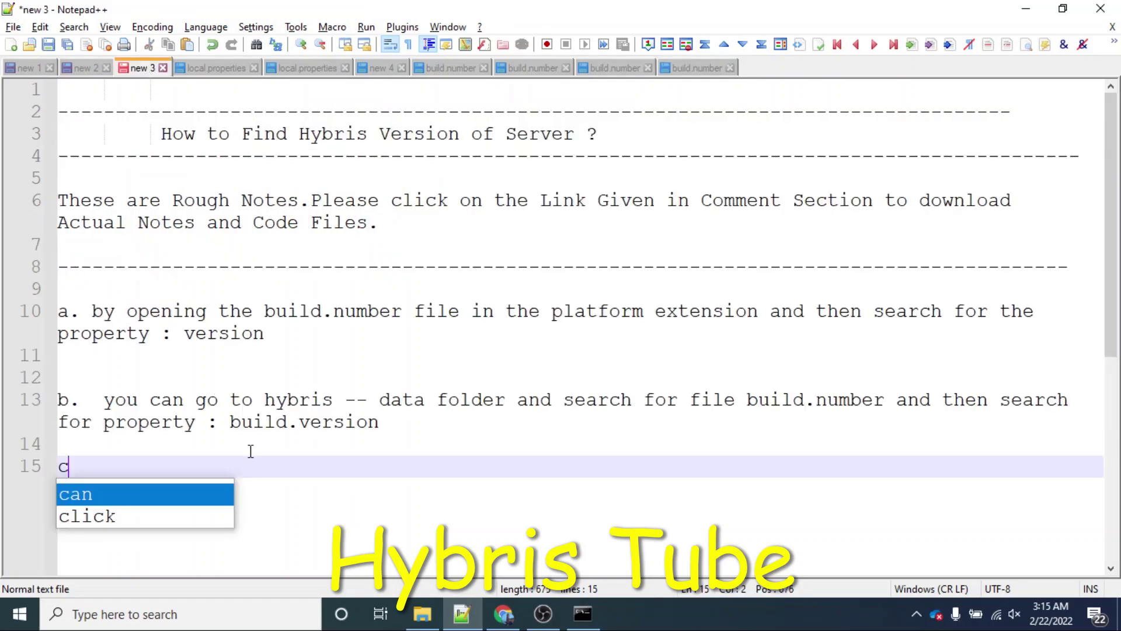
type(". fire ")
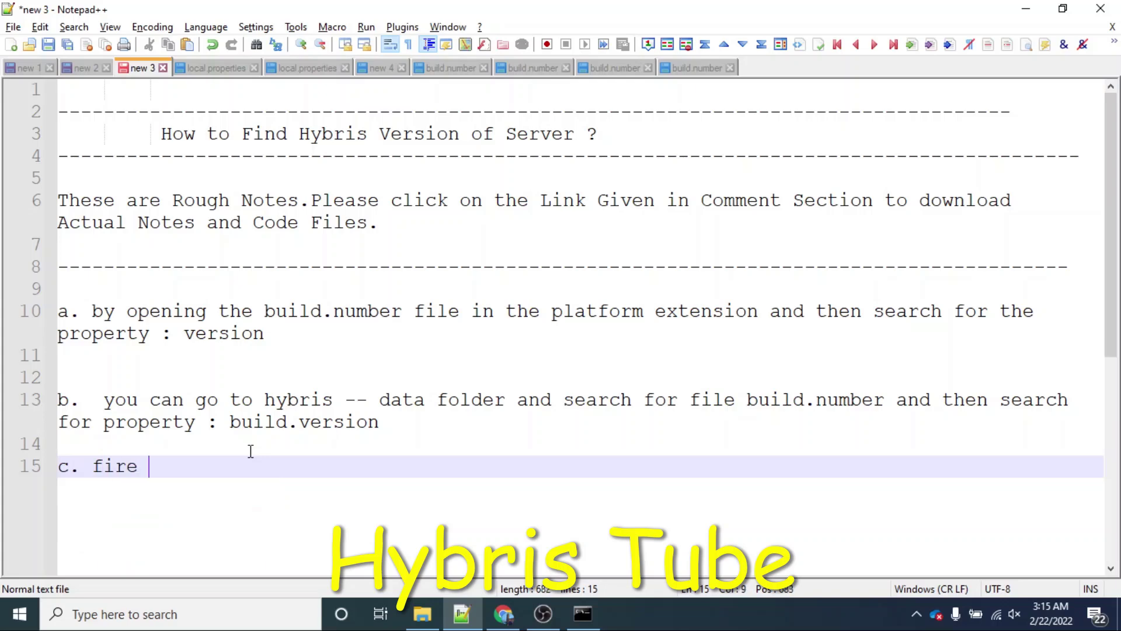
type("the command ")
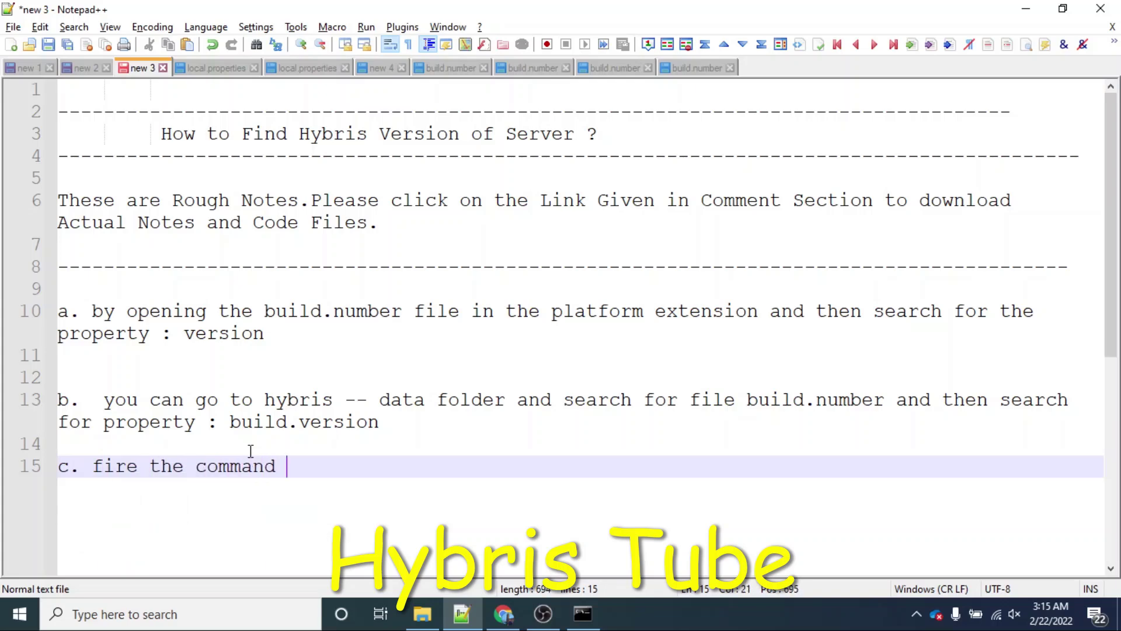
type("ant -p")
type("and searc")
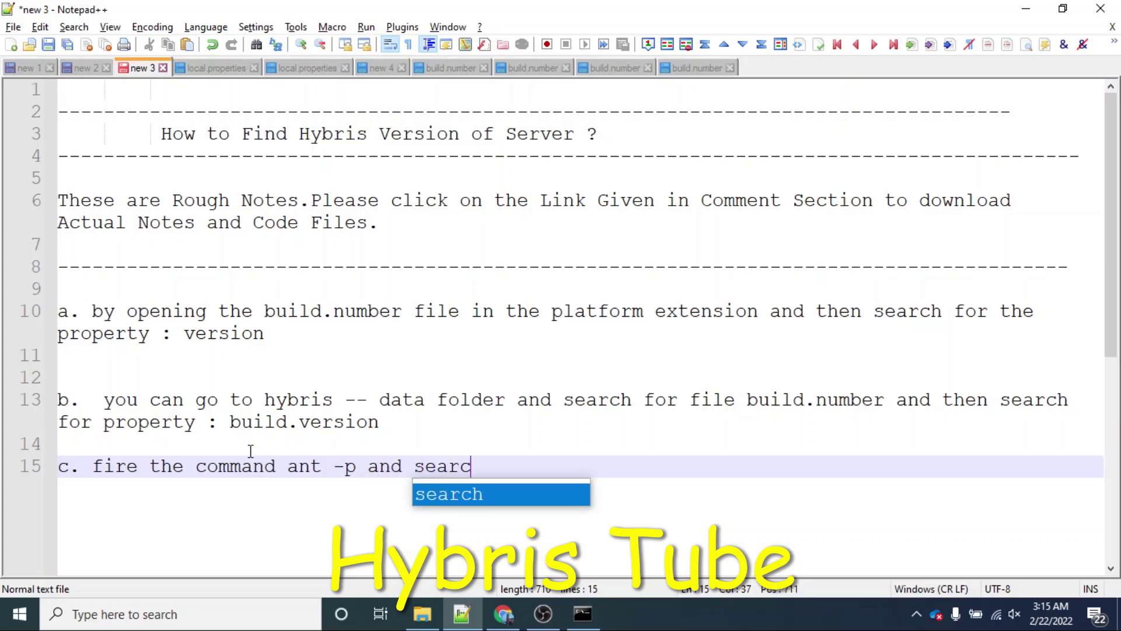
type("h for the p")
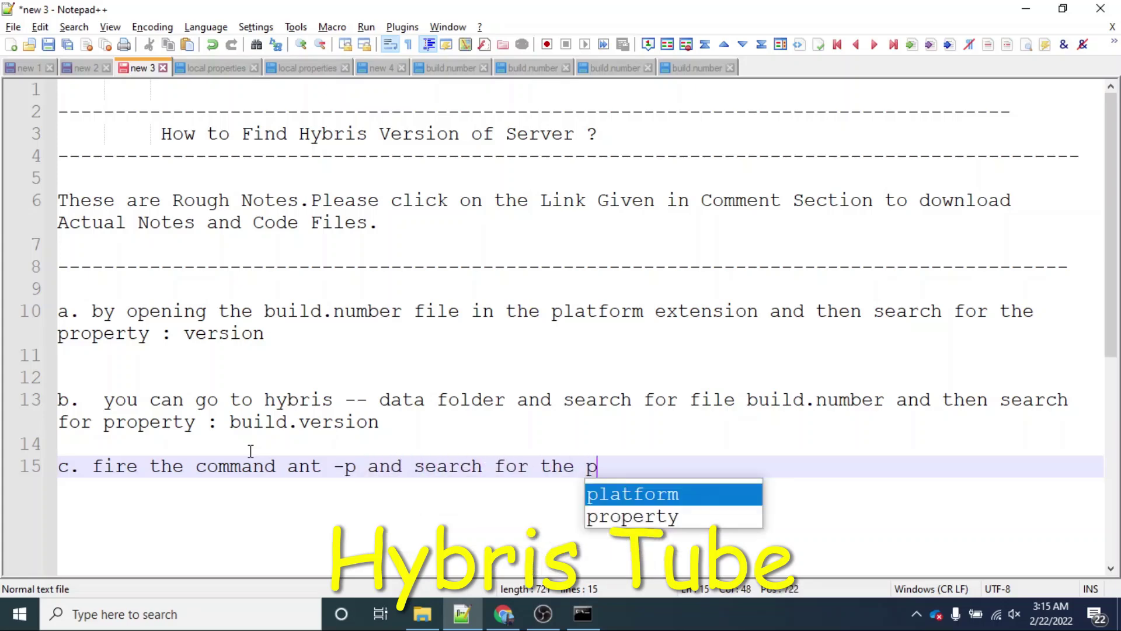
type("roperty :")
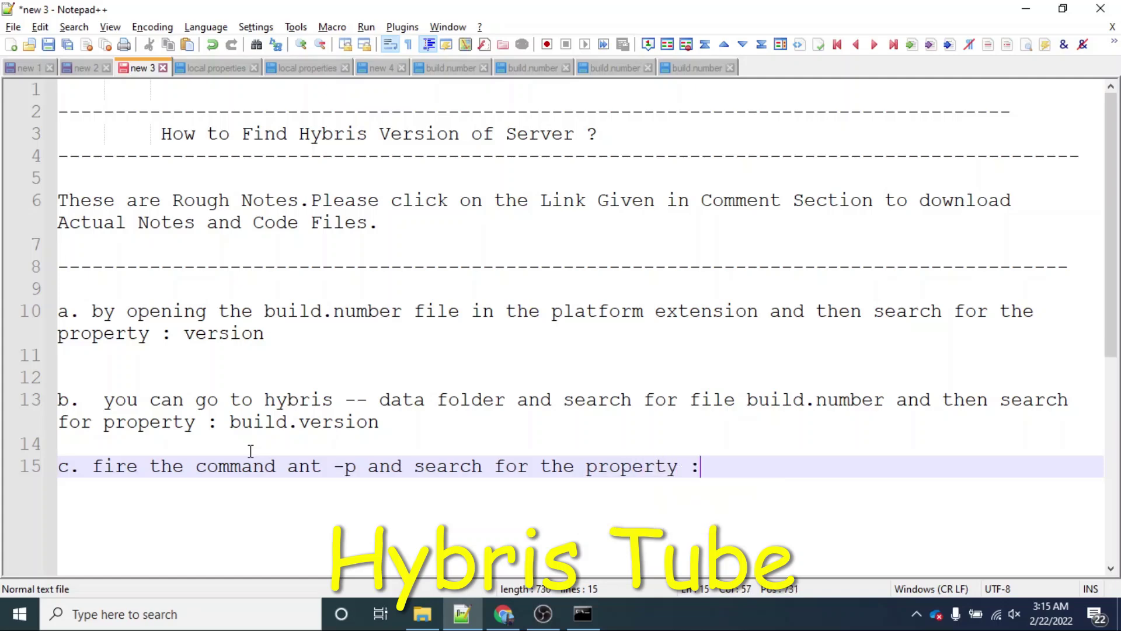
type("hybris Platform version:")
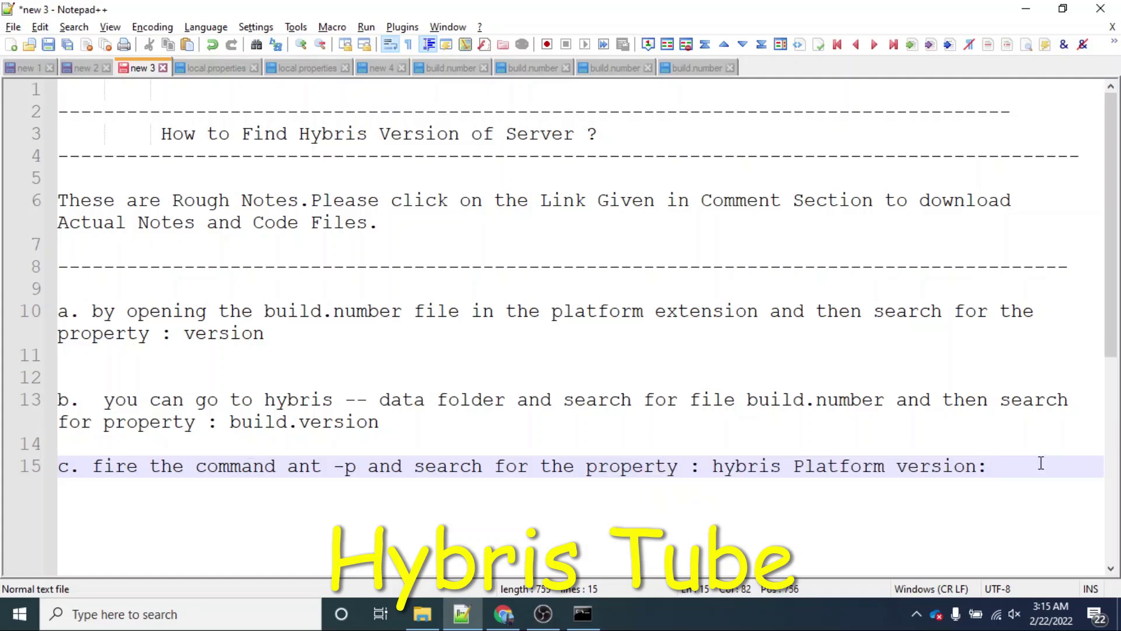
key("Return")
key("Return")
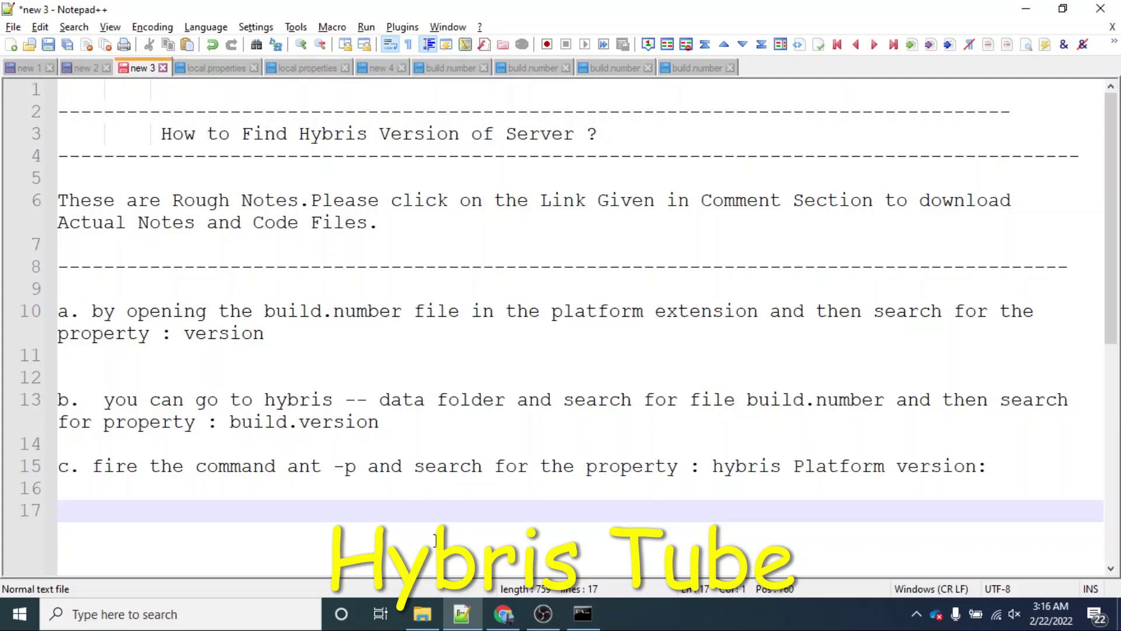
Browse to Downloads\hybris201108\hybris\bin\platform and open a Command Prompt there via cmd
left_click(422, 615)
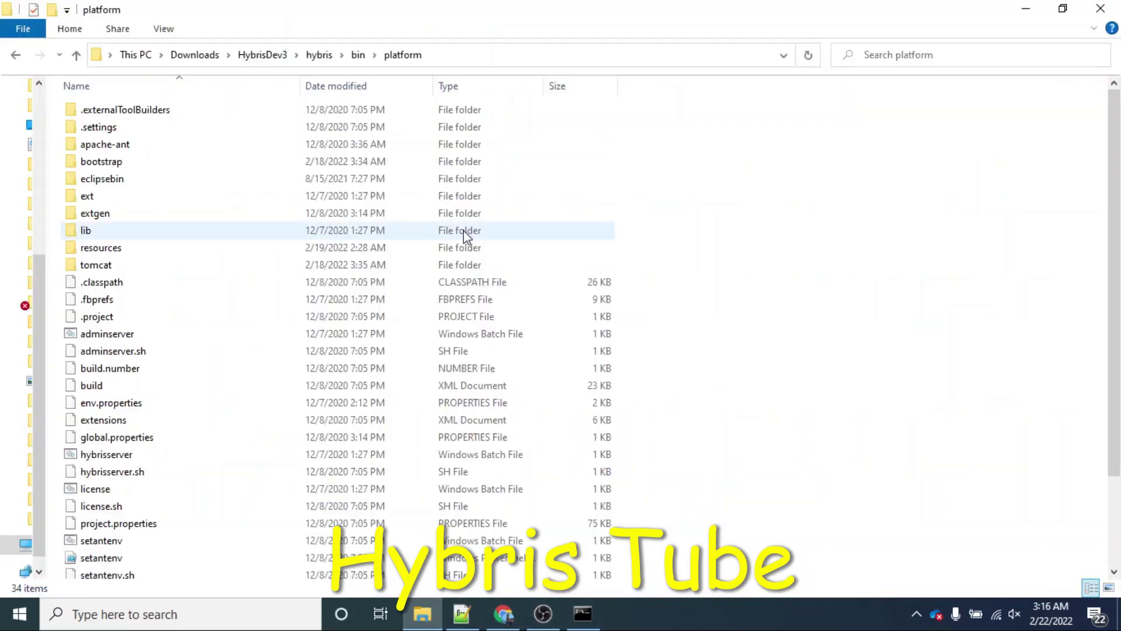
left_click(201, 53)
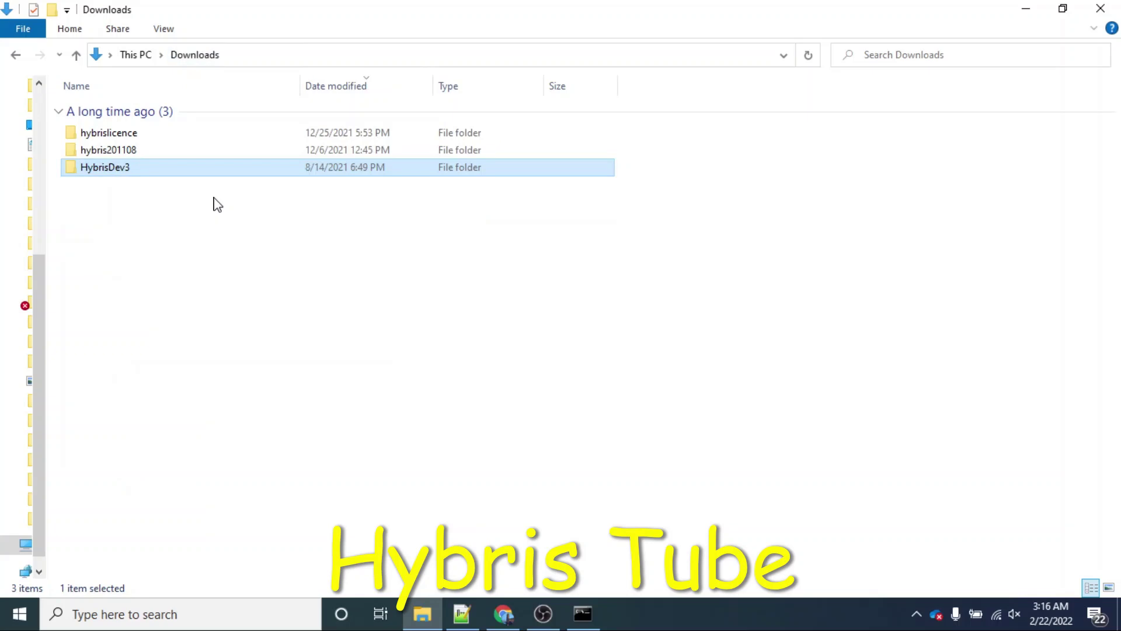
double_click(145, 151)
double_click(157, 127)
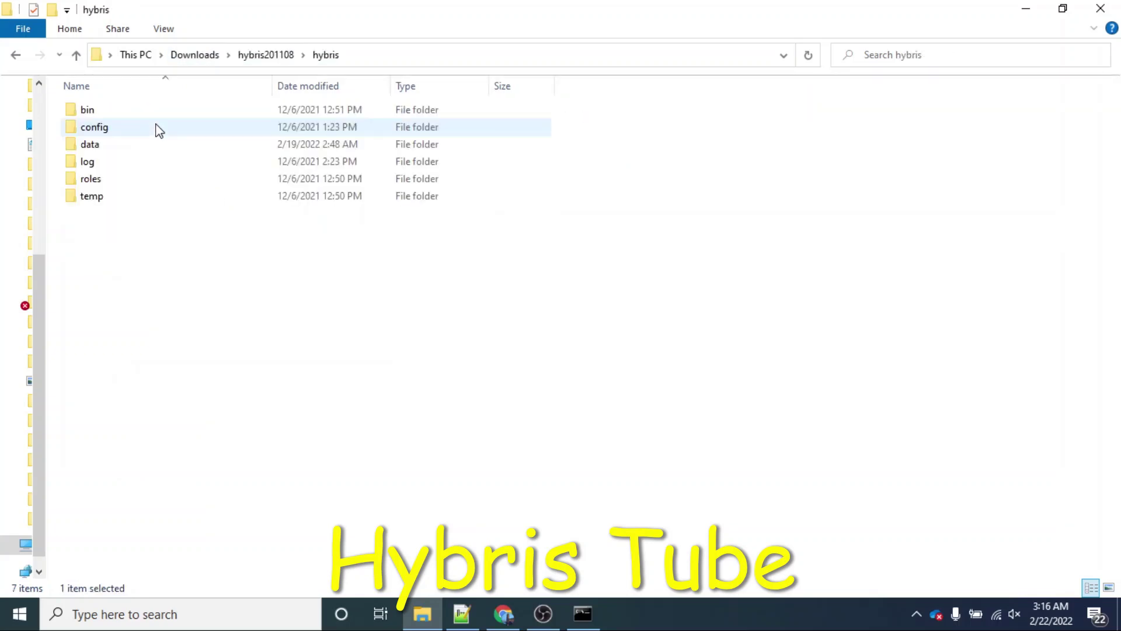
double_click(118, 110)
double_click(130, 145)
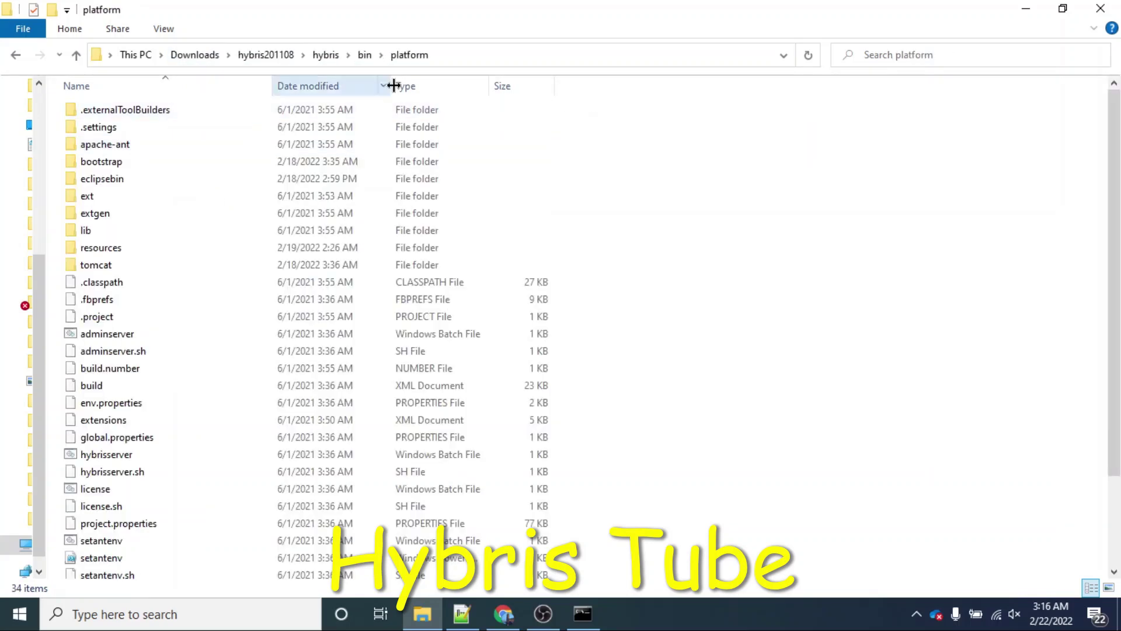
left_click(477, 56)
type("cmd")
key("Return")
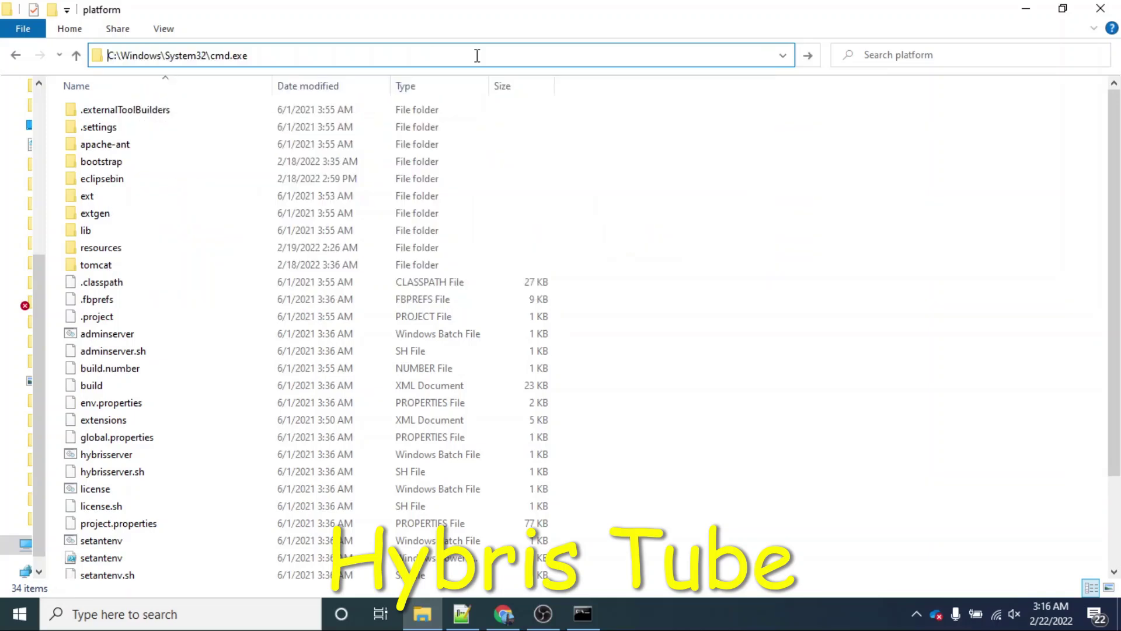
Run setantenv.bat using Tab completion, then run ant -p in the hybris201108 platform folder
type("seat")
key("BackSpace")
key("BackSpace")
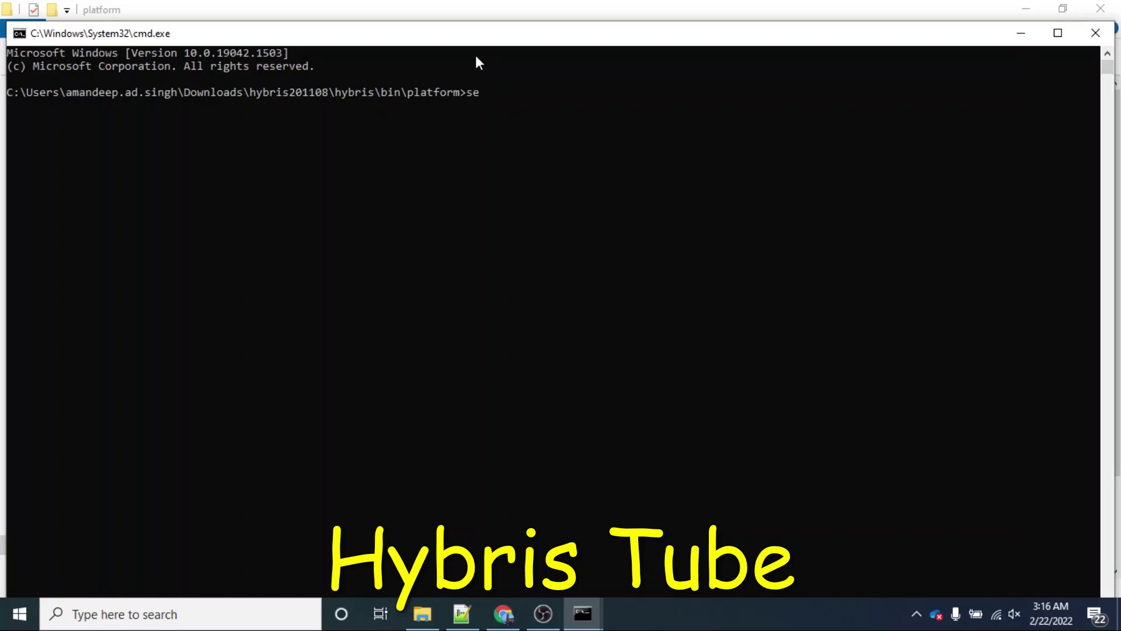
type("tan")
key("Tab")
key("Return")
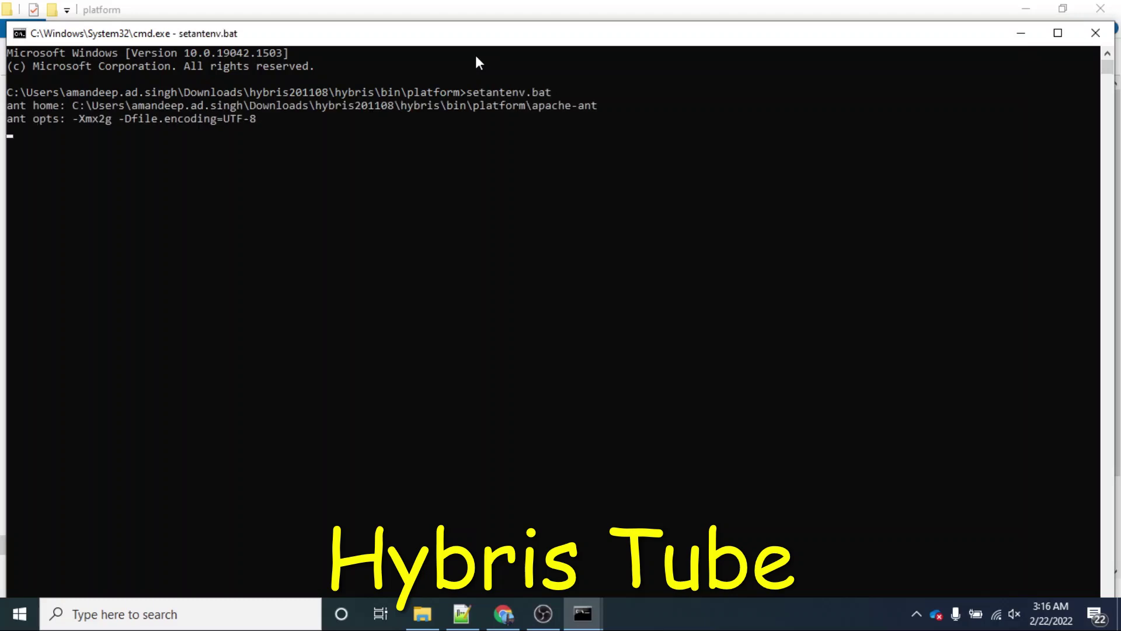
type("ant -p")
key("Return")
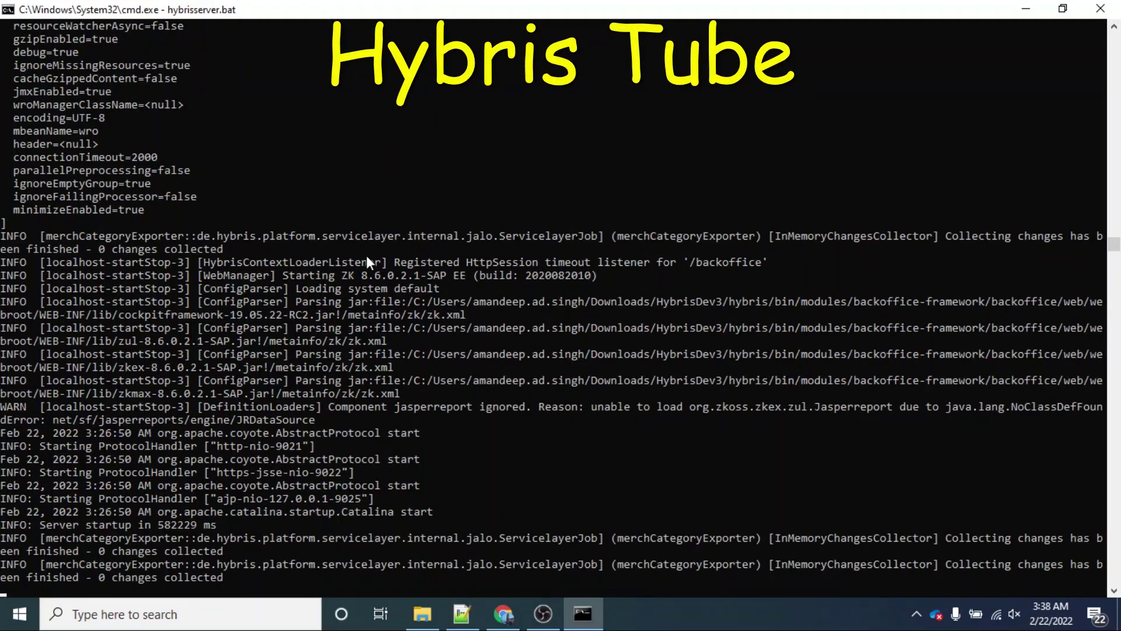
left_click(266, 471)
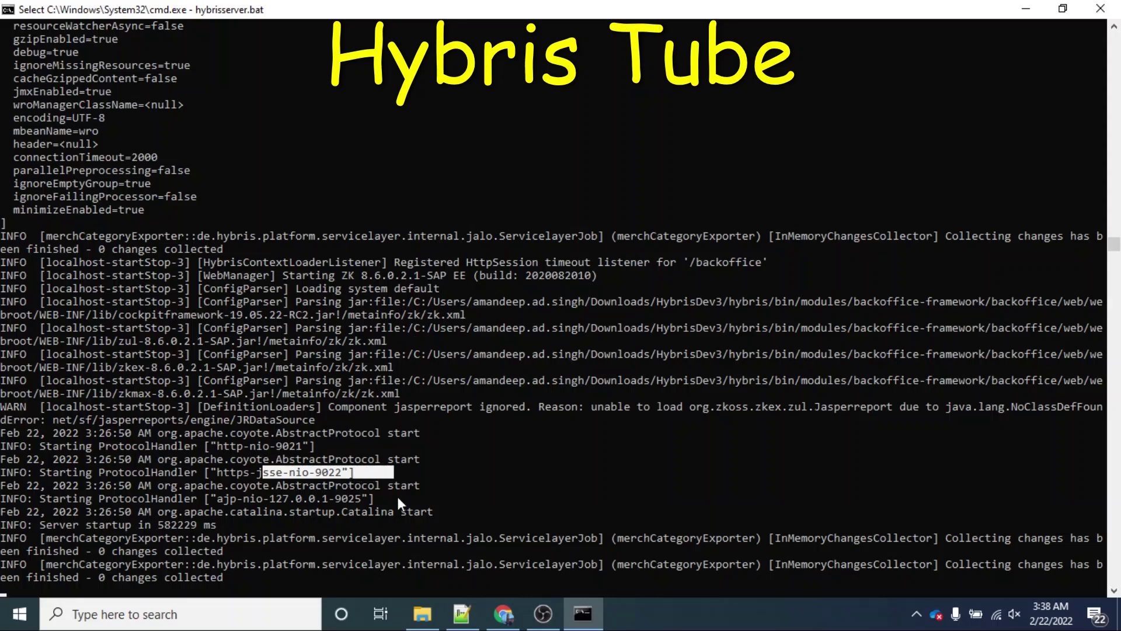
left_click_drag(173, 471, 324, 468)
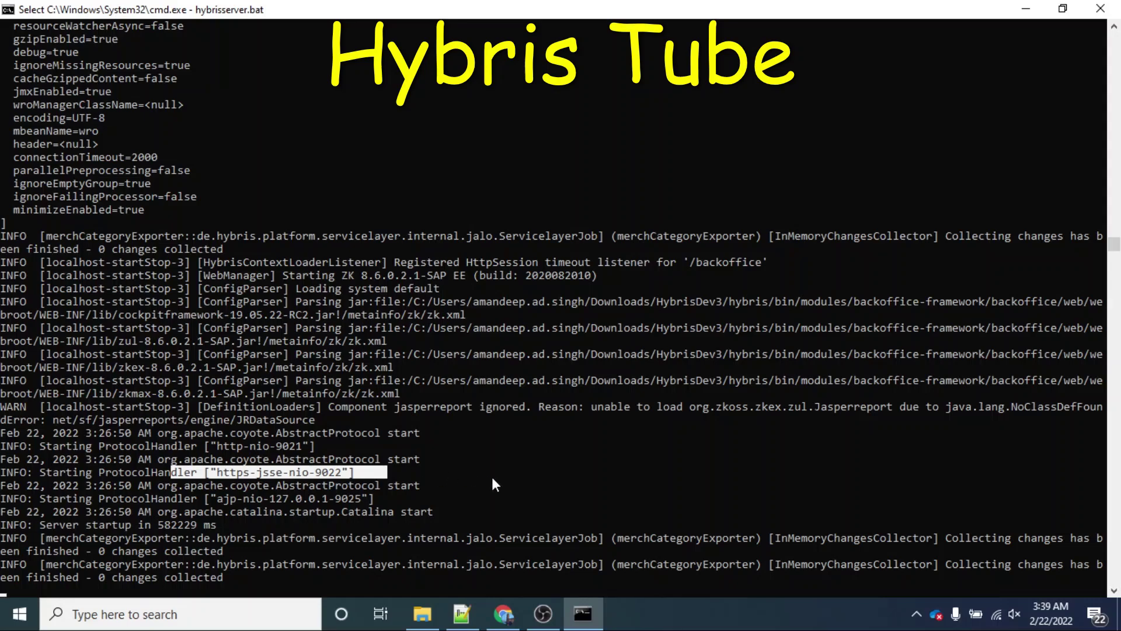
In Chrome, change the address to localhost on port 9022 without the /backoffice/ path
left_click(506, 612)
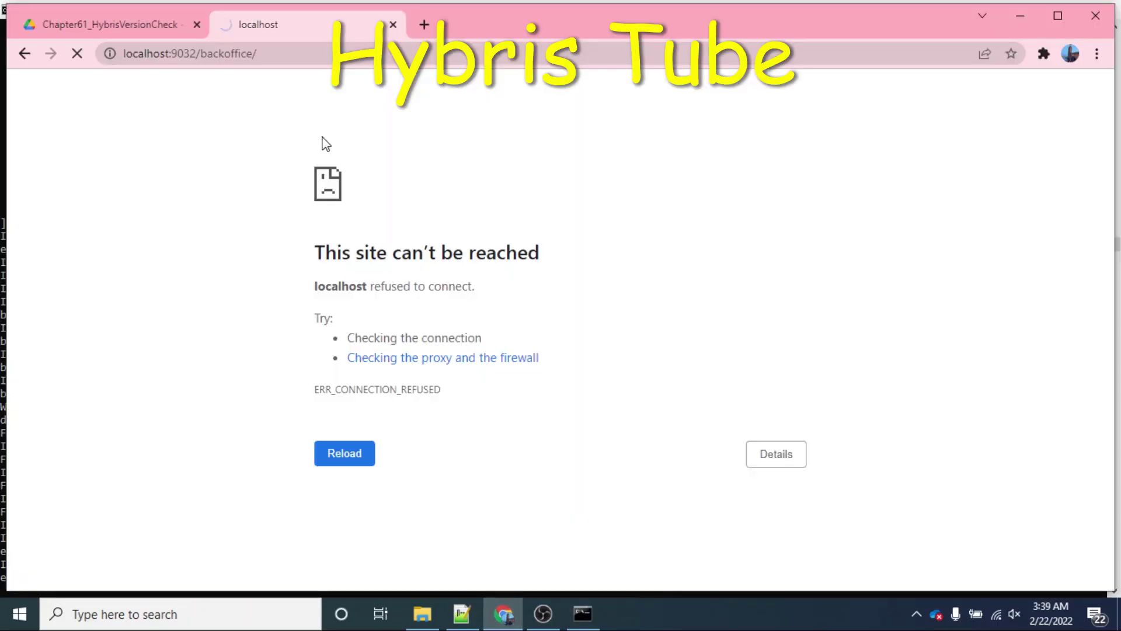
left_click(193, 55)
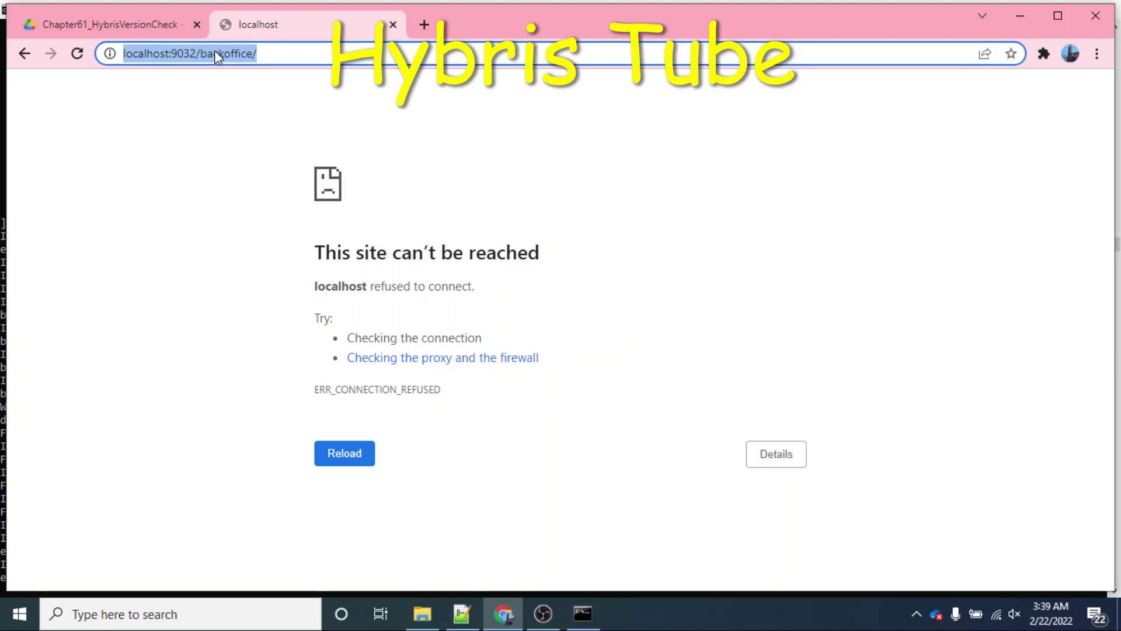
left_click(188, 53)
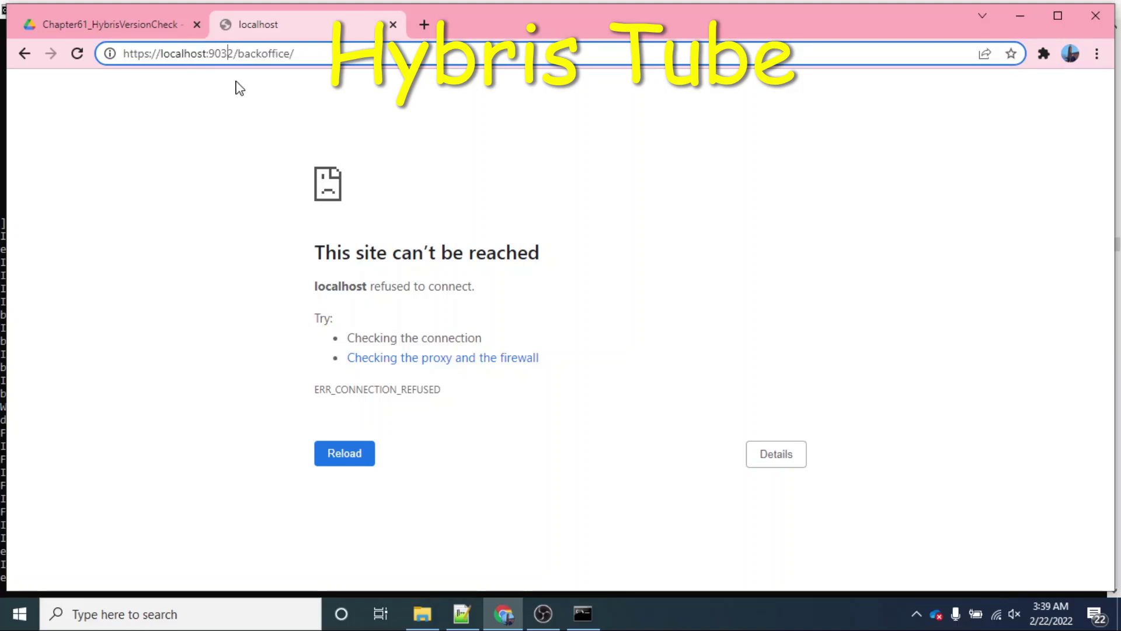
key("BackSpace")
type("2")
key("Return")
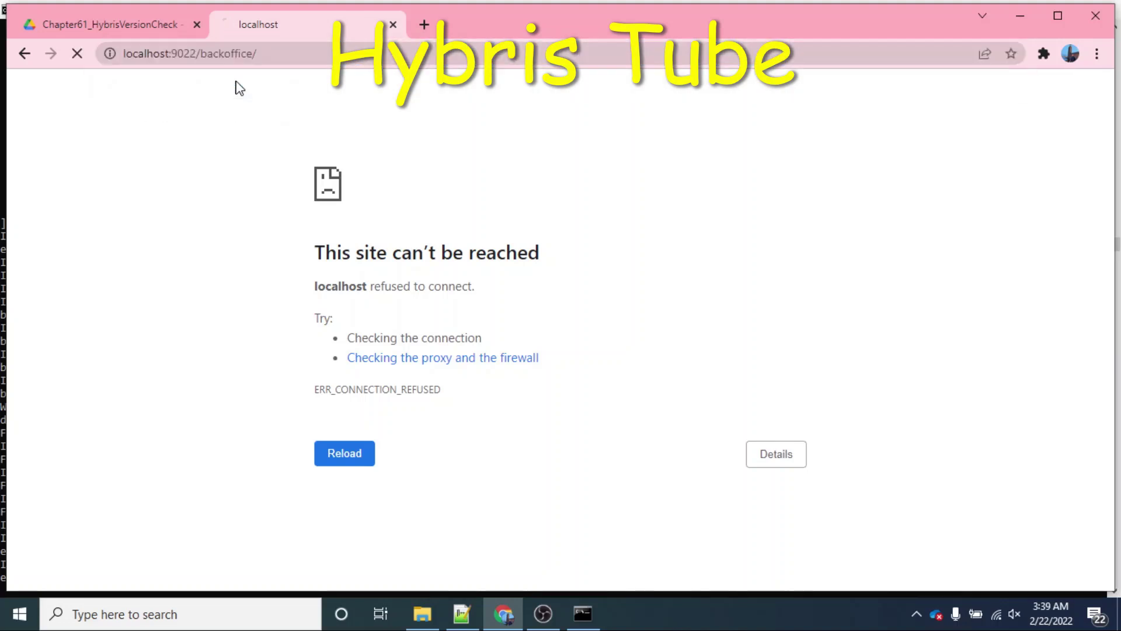
left_click_drag(304, 53, 545, 23)
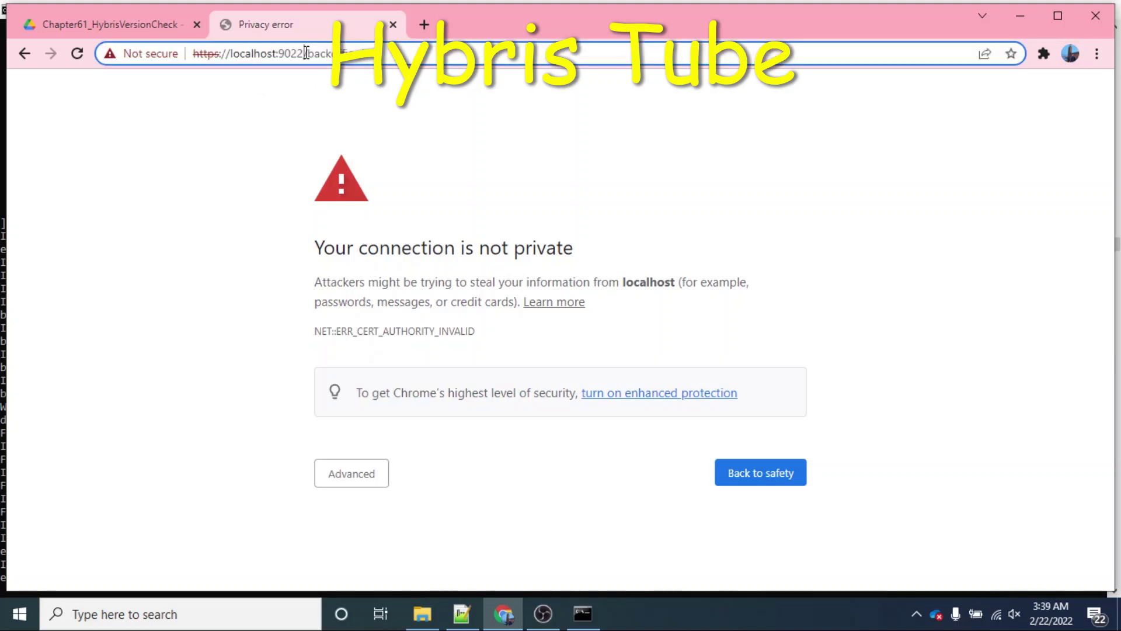
key("BackSpace")
key("Return")
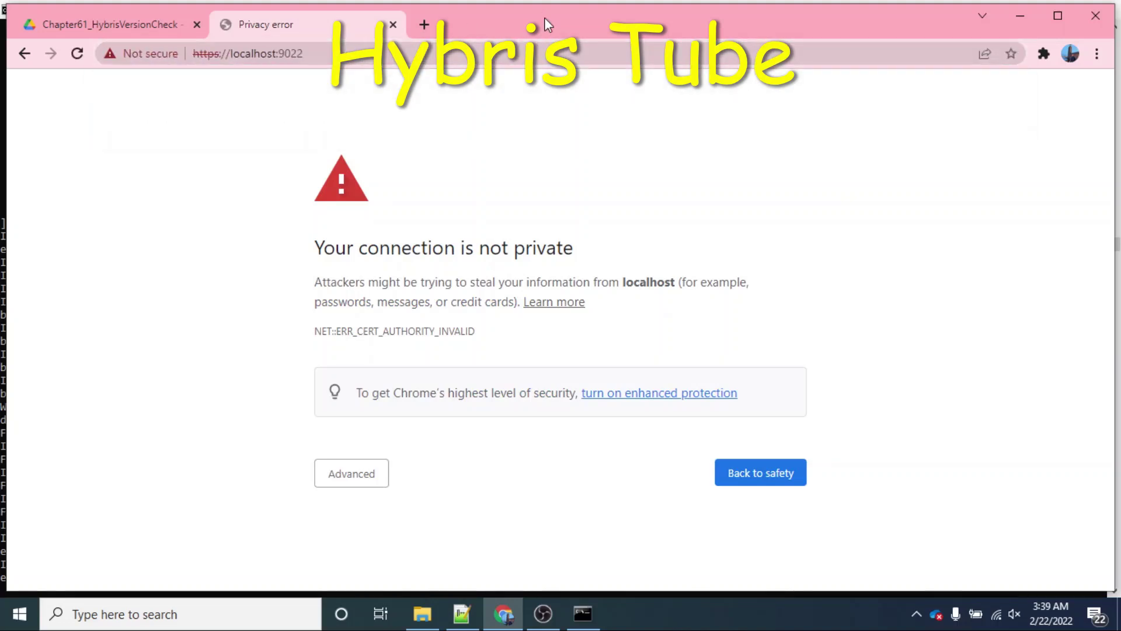
Bypass the certificate warning to localhost and log in to HAC with the admin password
left_click(361, 481)
scroll(366, 484, "down", 1)
left_click(409, 539)
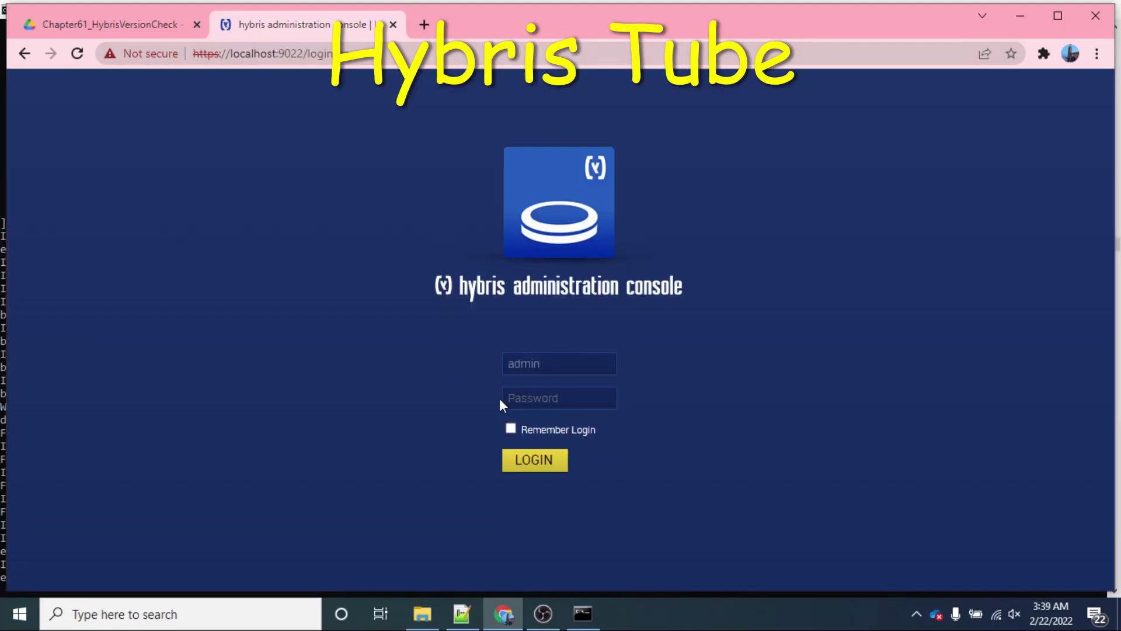
left_click(521, 390)
key("Return")
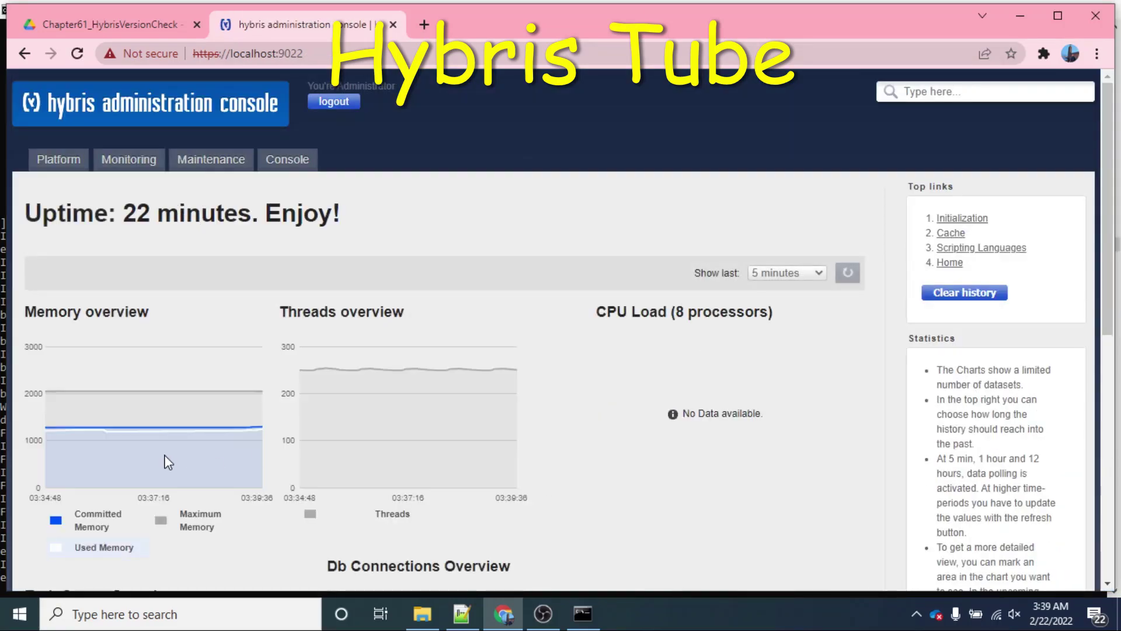
Open Platform > Configuration and filter properties by 'build.vers' to find build.version 1905.22
mouse_move(53, 161)
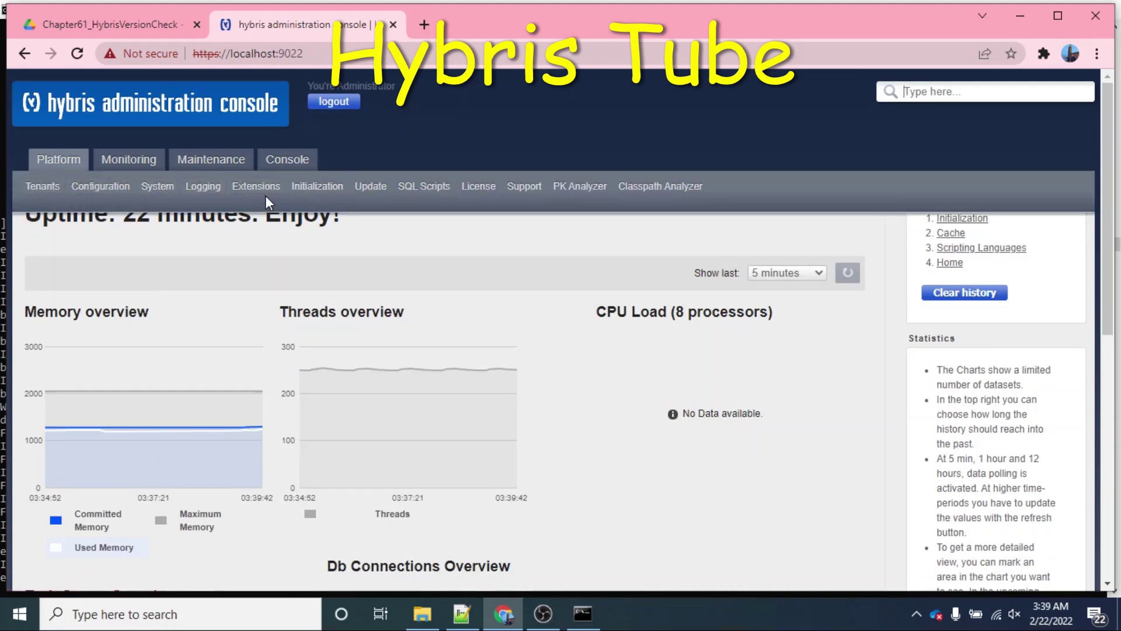
left_click(99, 190)
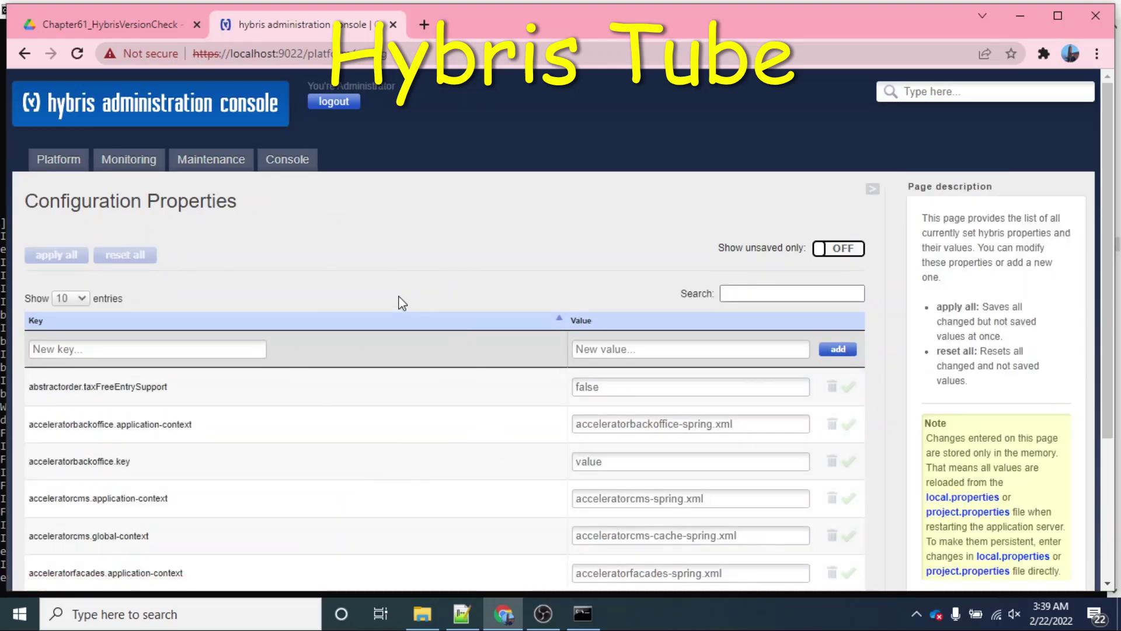
left_click(734, 291)
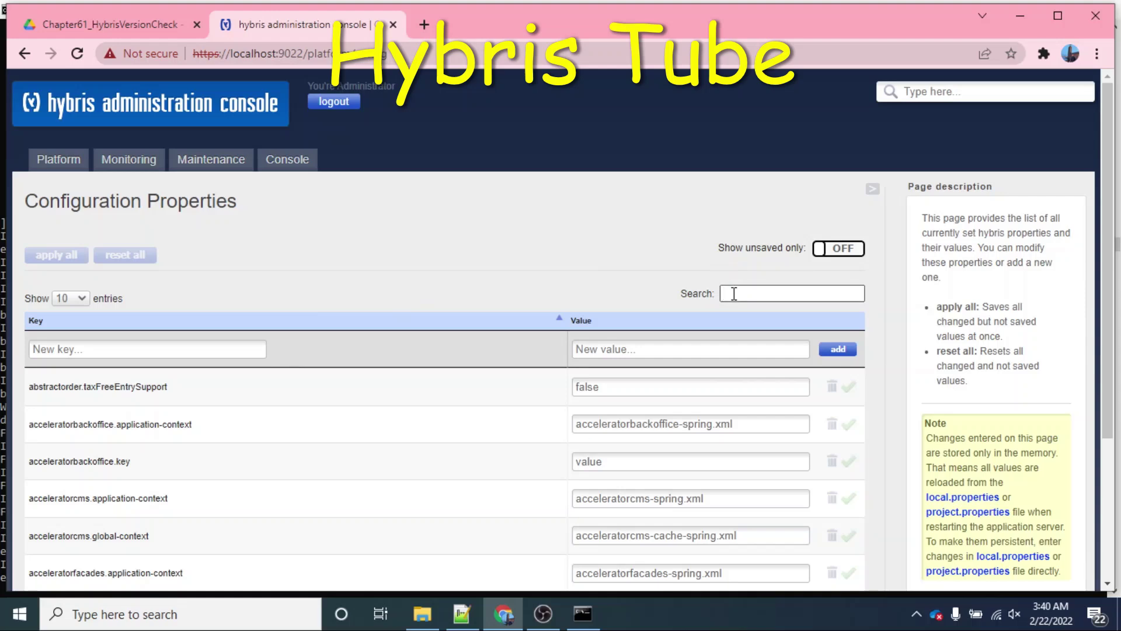
type("build.ve")
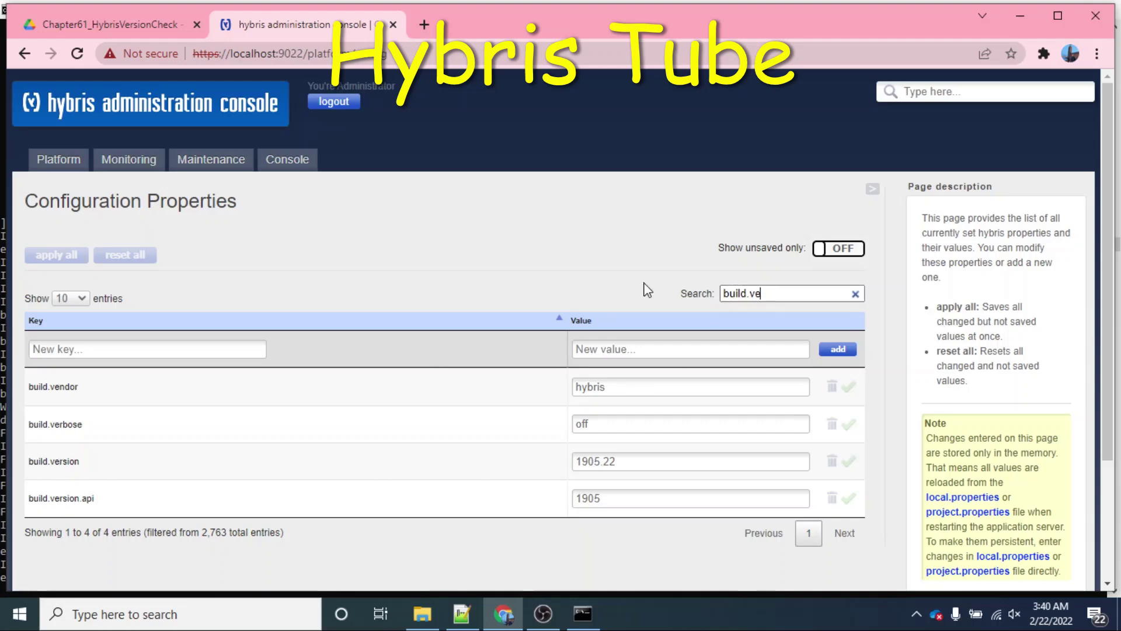
type("riso")
key("BackSpace")
key("BackSpace")
key("BackSpace")
type("s")
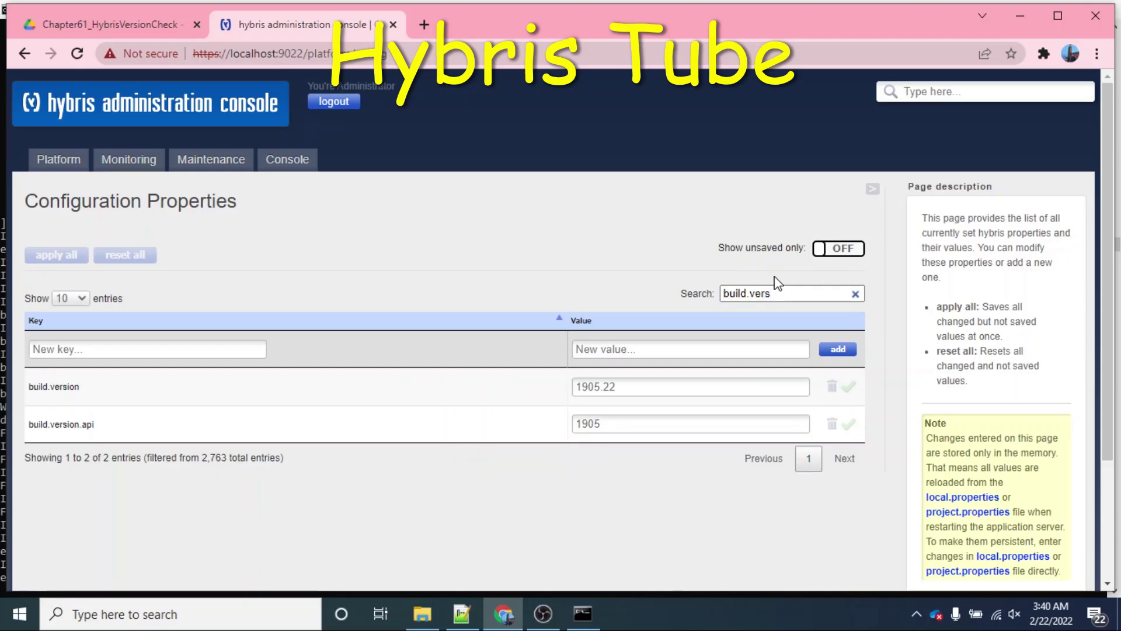
left_click_drag(631, 386, 578, 382)
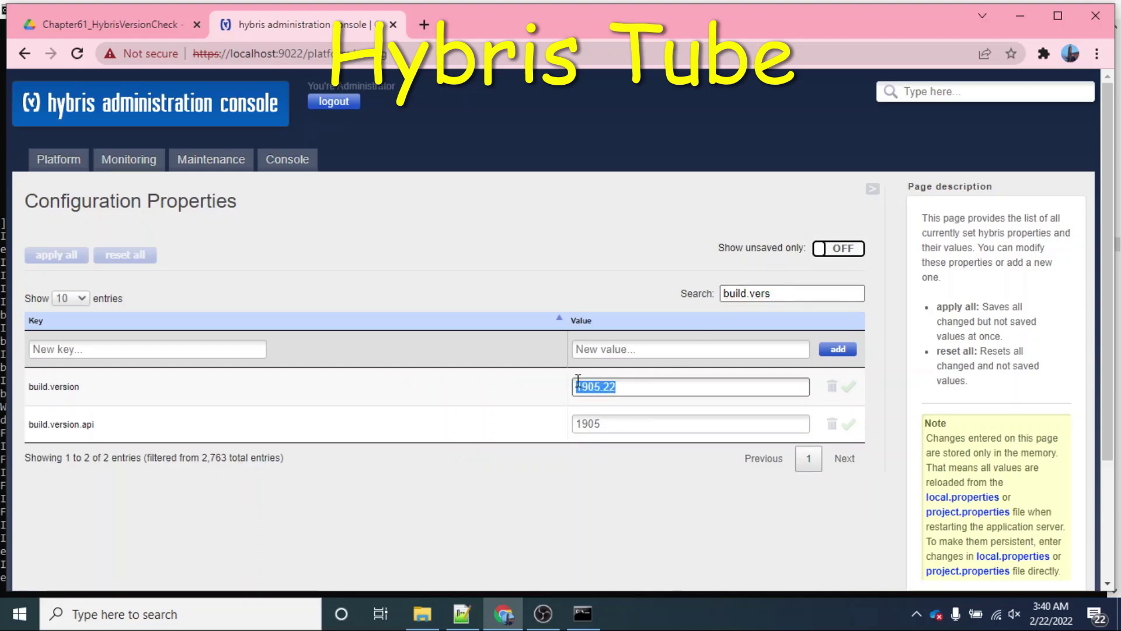
left_click(495, 391)
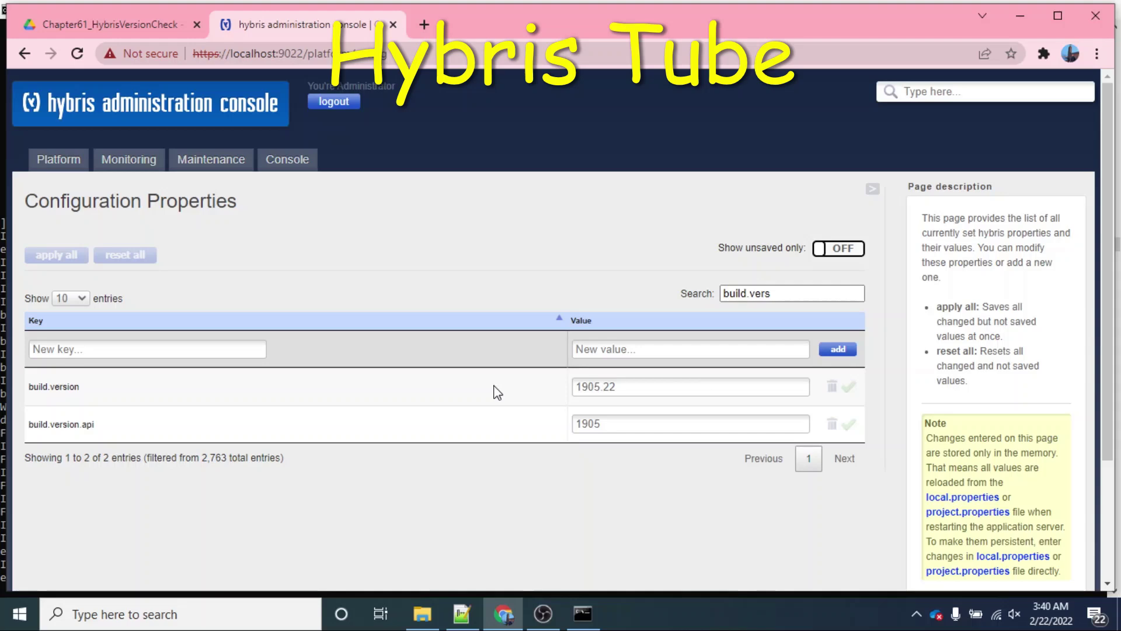
double_click(64, 388)
In the new 3 notes, write point d: without code repo access, use hac --> platform --> Configuration
left_click(462, 613)
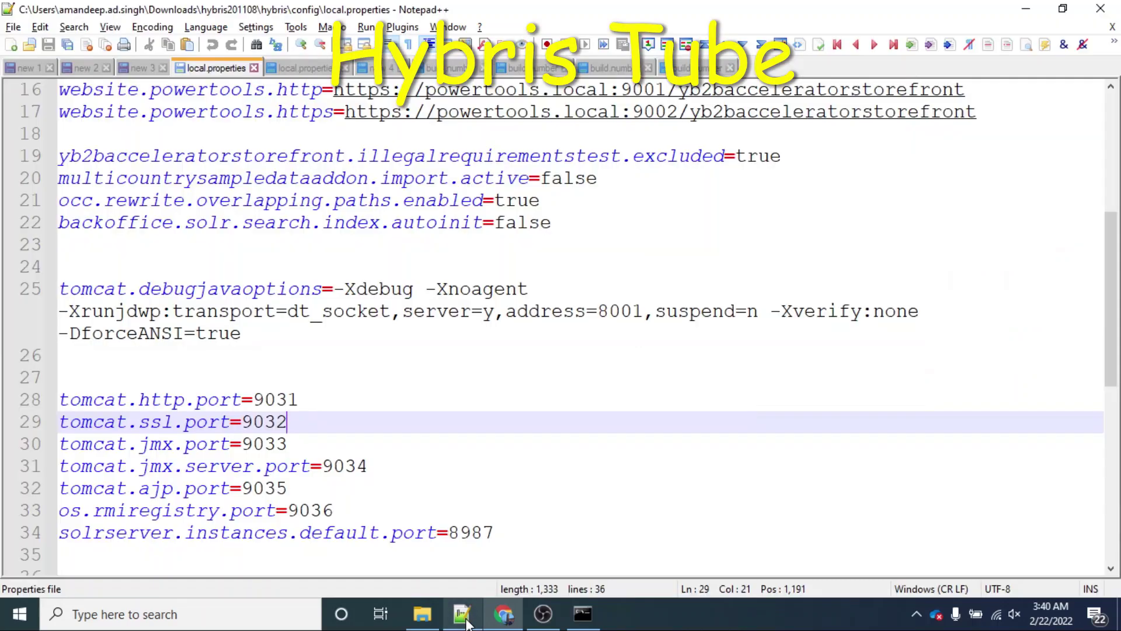
left_click(143, 70)
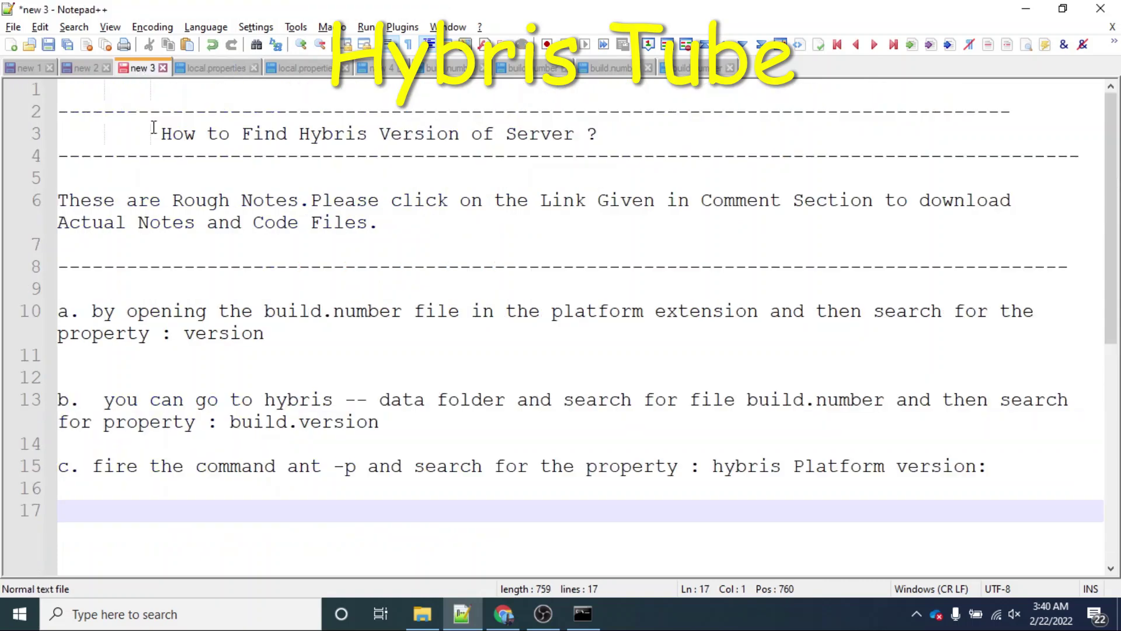
type("d")
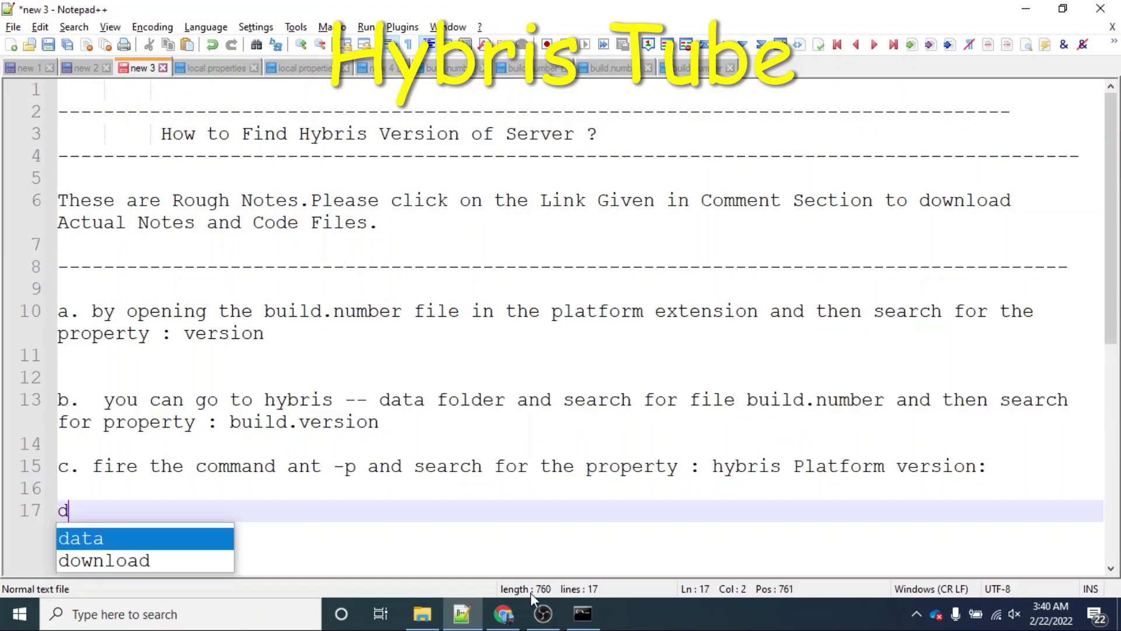
type(". if you don")
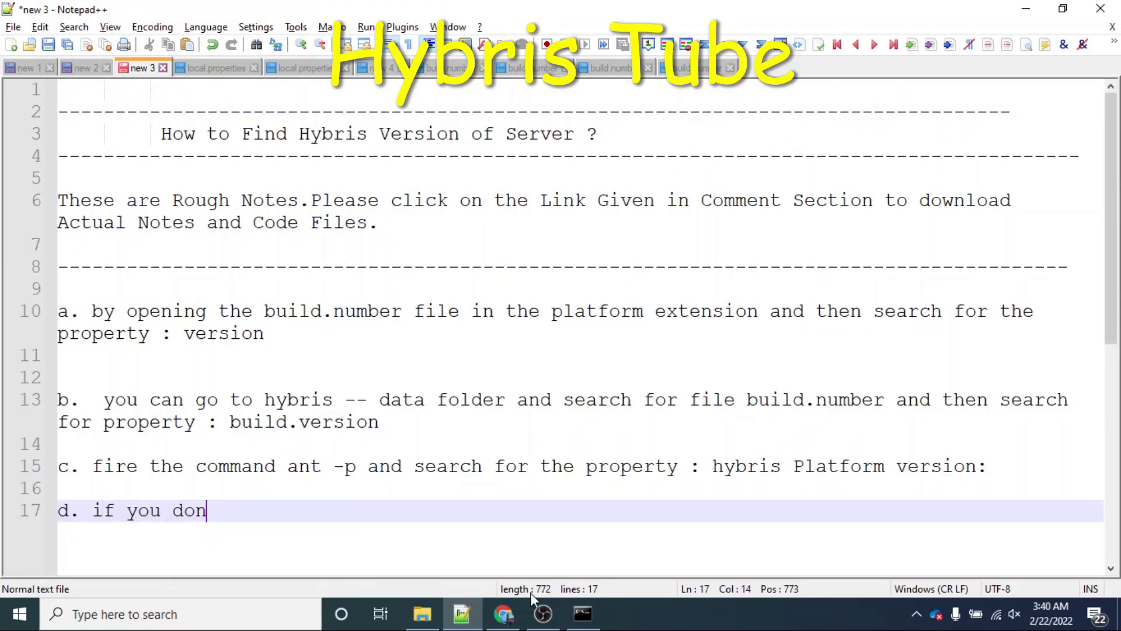
type("'t have ac")
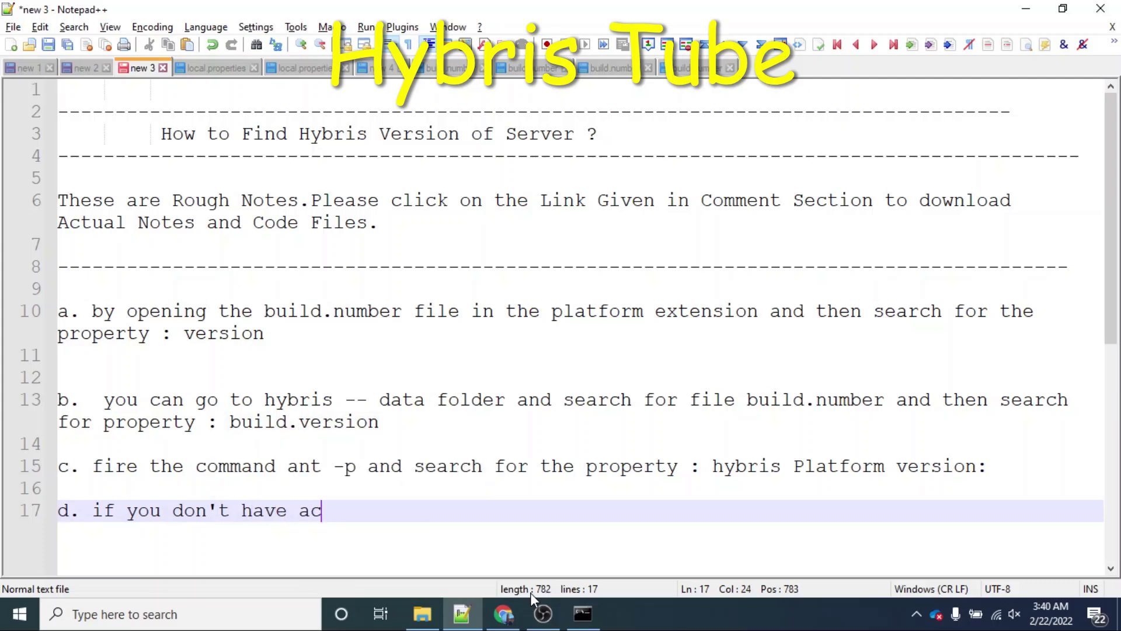
type("cess to cod")
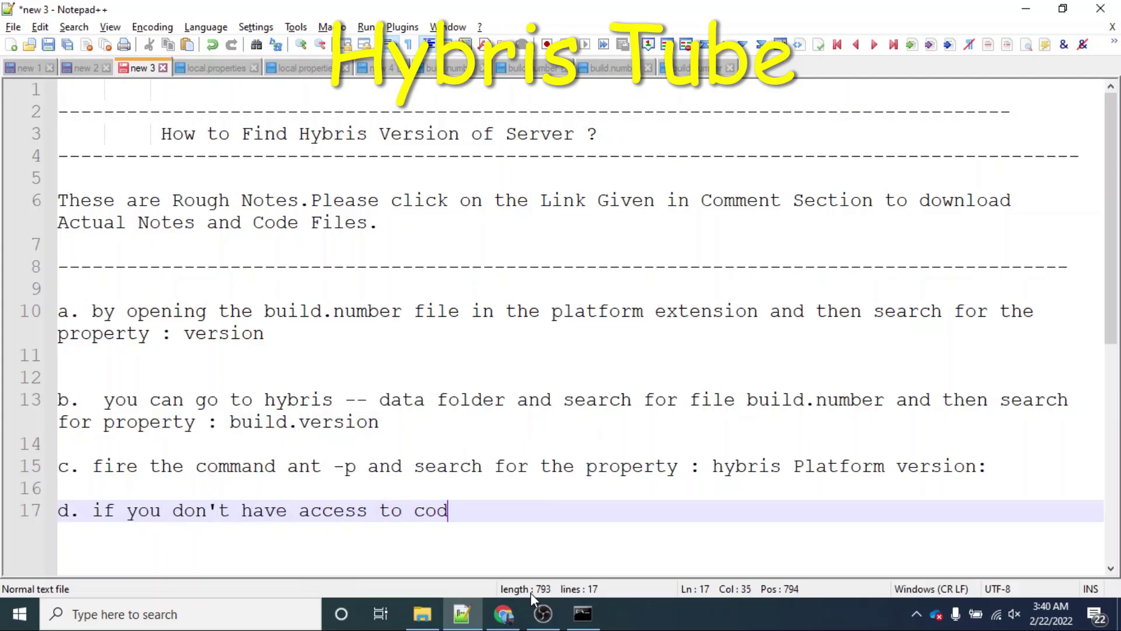
type("e repo b")
type("ut ")
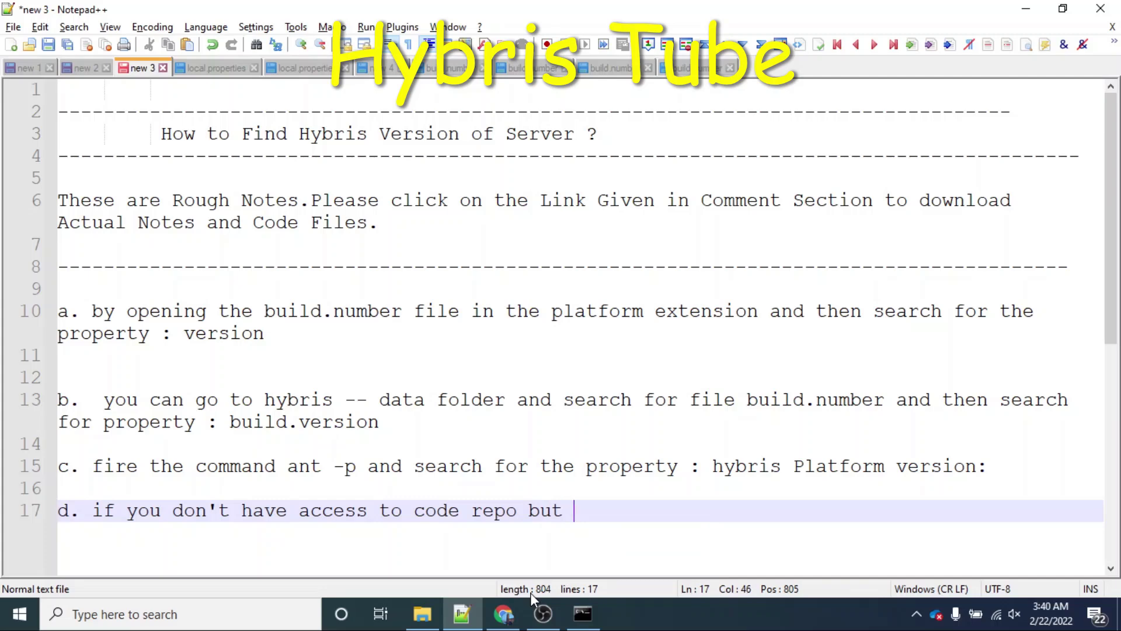
type("if you have access to co")
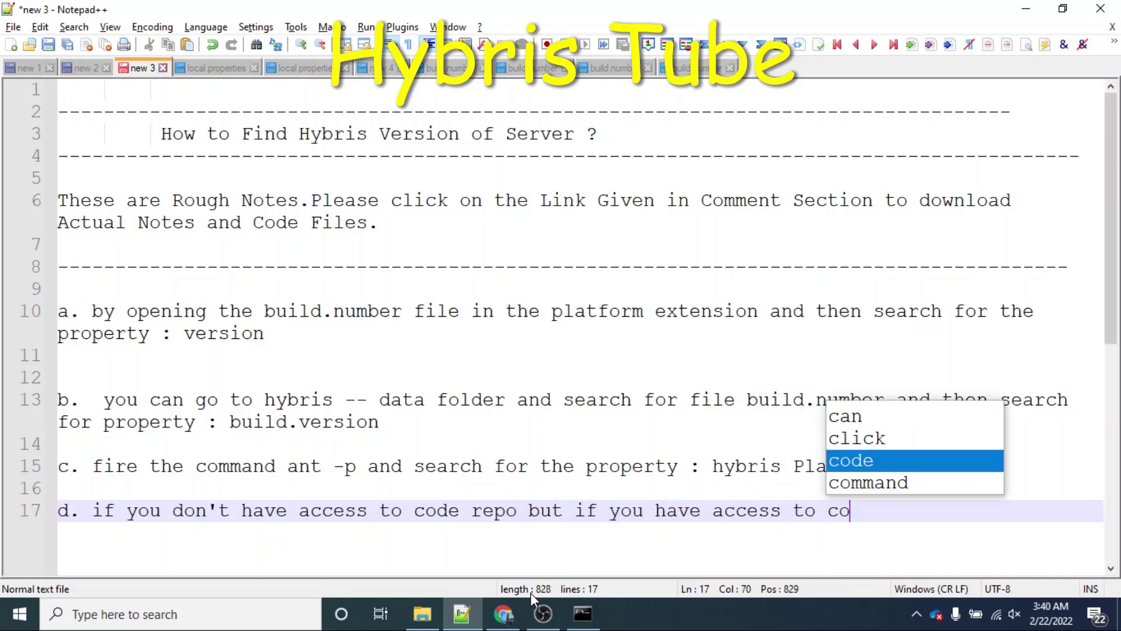
type("c")
type("kpits , then ope")
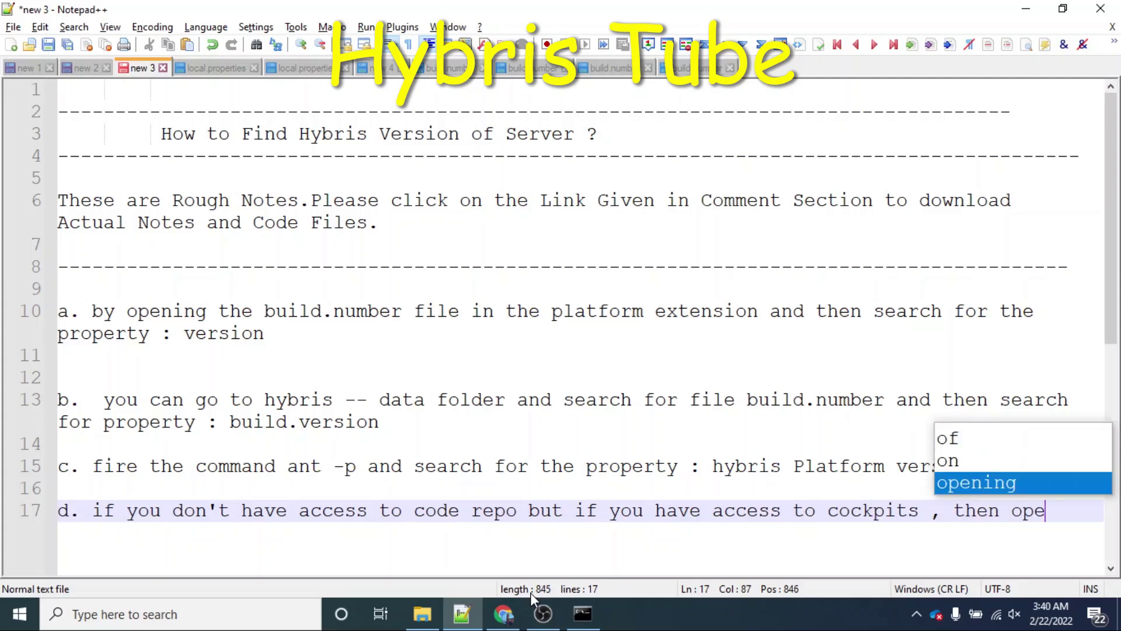
type("n hac")
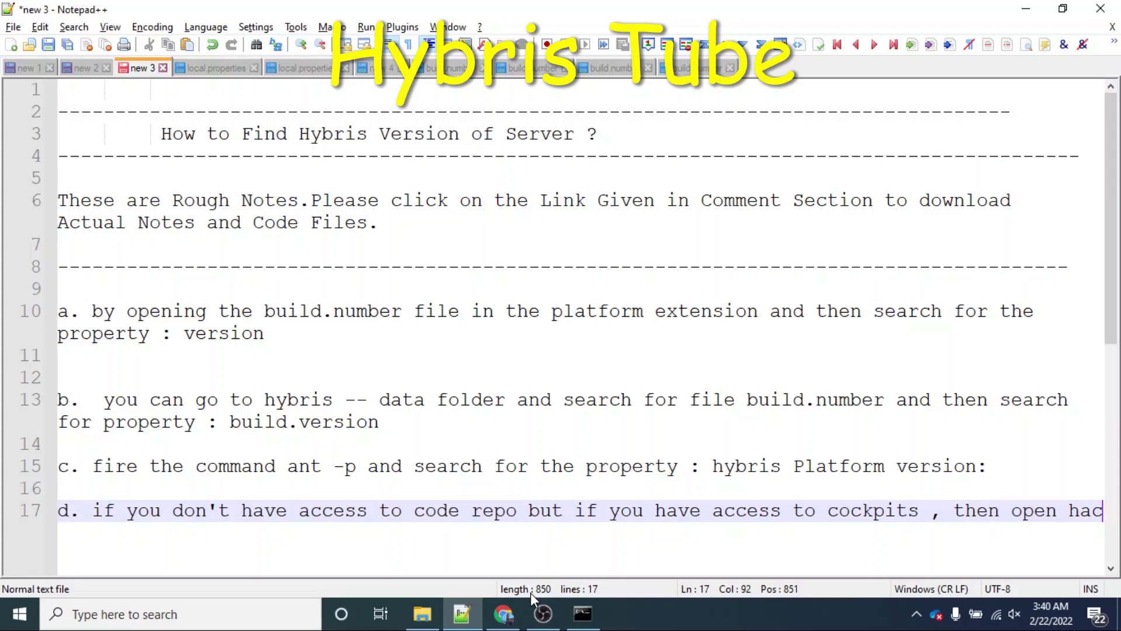
type("-->")
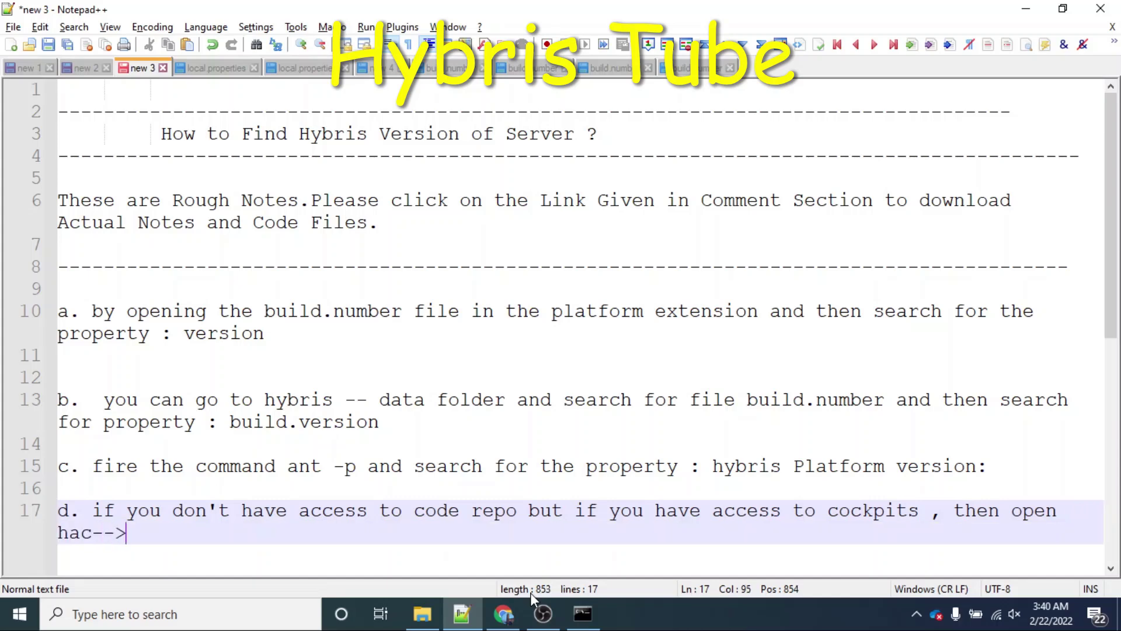
type(" platform ")
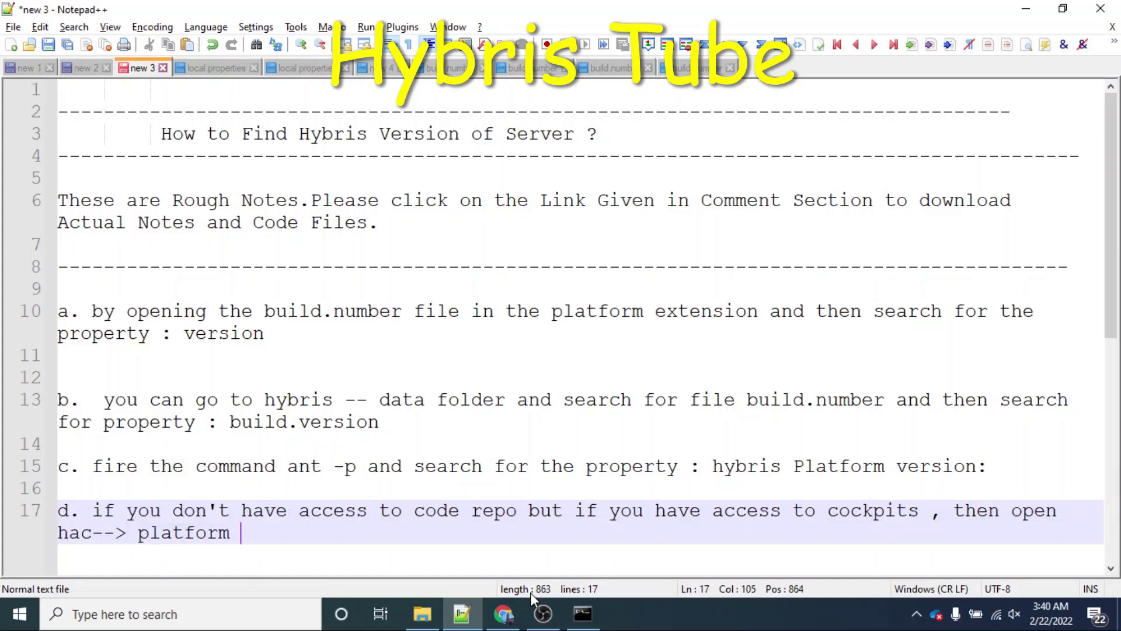
type("--> Co")
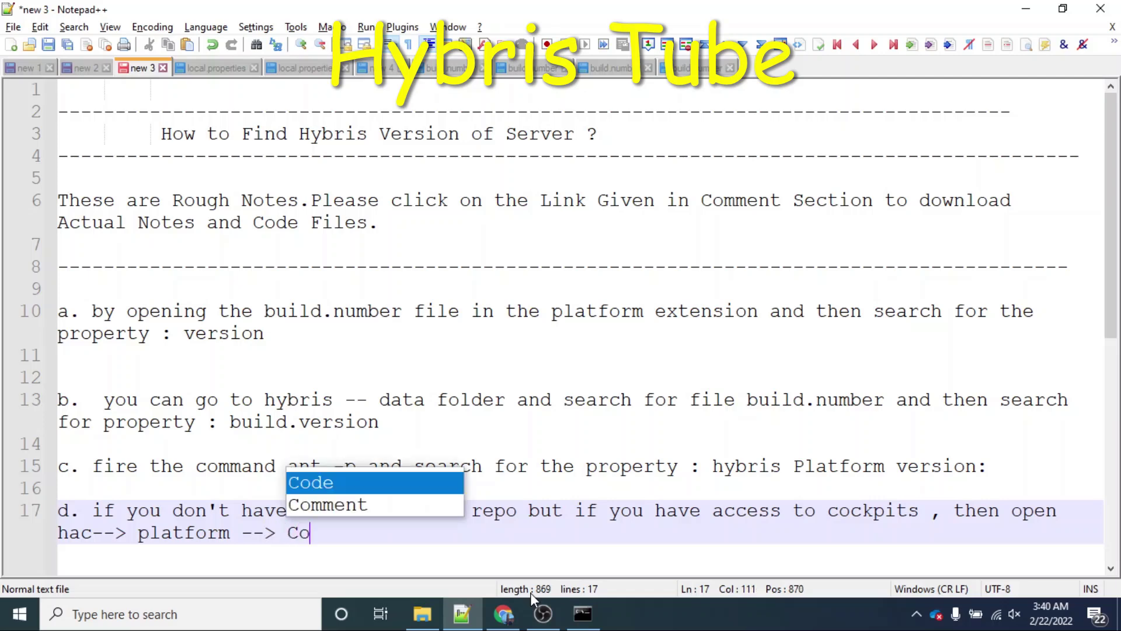
type("nfiguration")
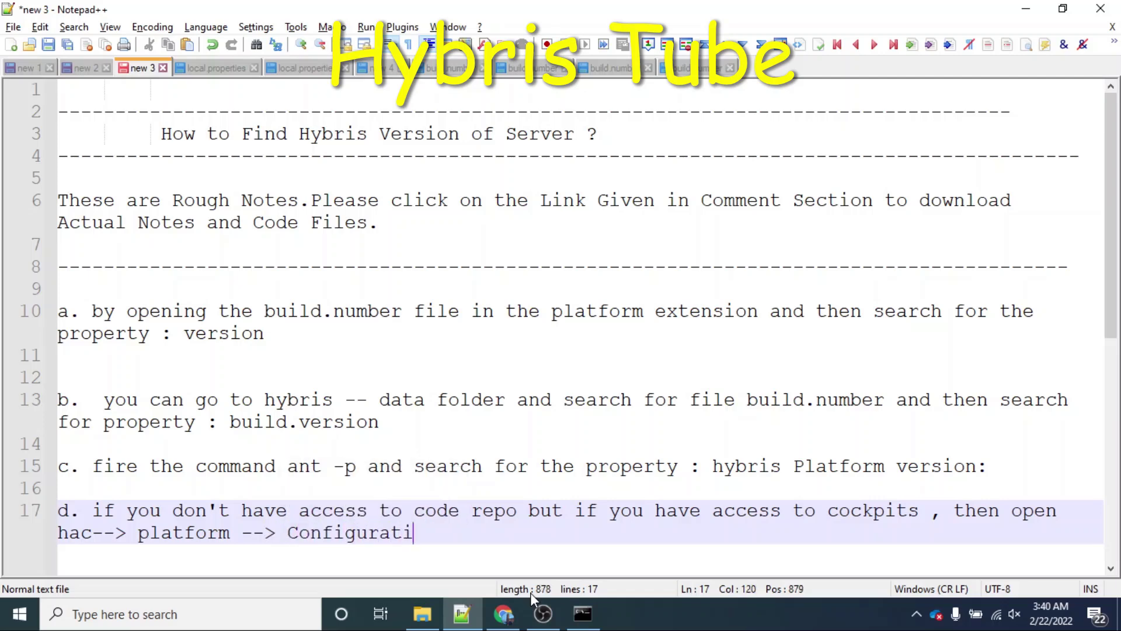